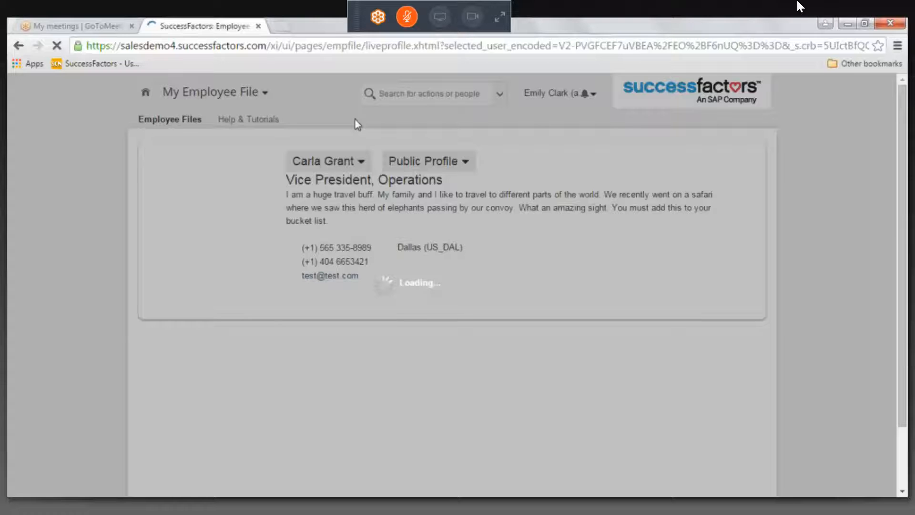
# Open the employee's Employment Information view and review the organizational and job information
pyautogui.click(445, 161)
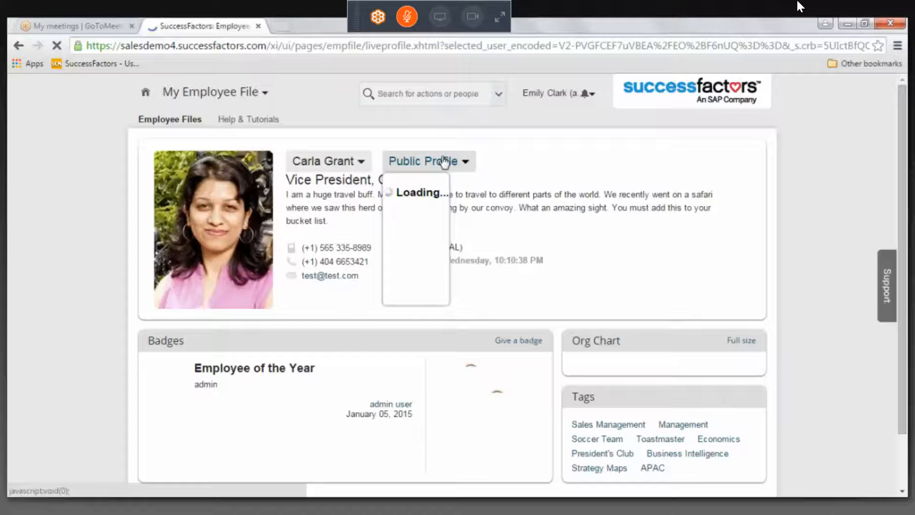
pyautogui.click(468, 280)
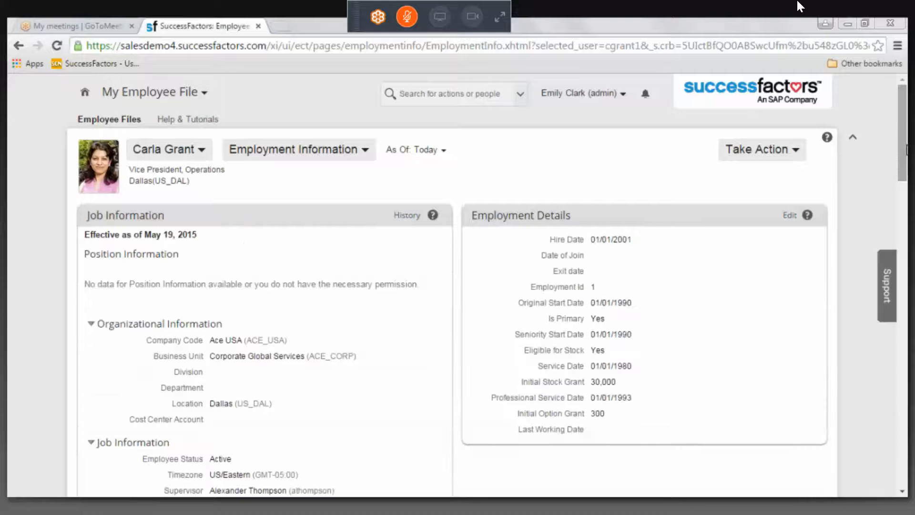
pyautogui.click(907, 150)
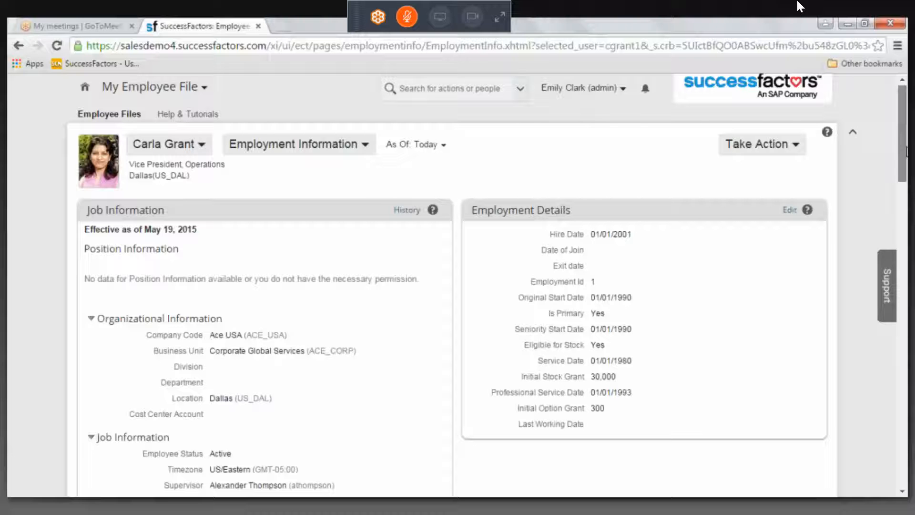
pyautogui.moveTo(906, 149); pyautogui.dragTo(906, 213)
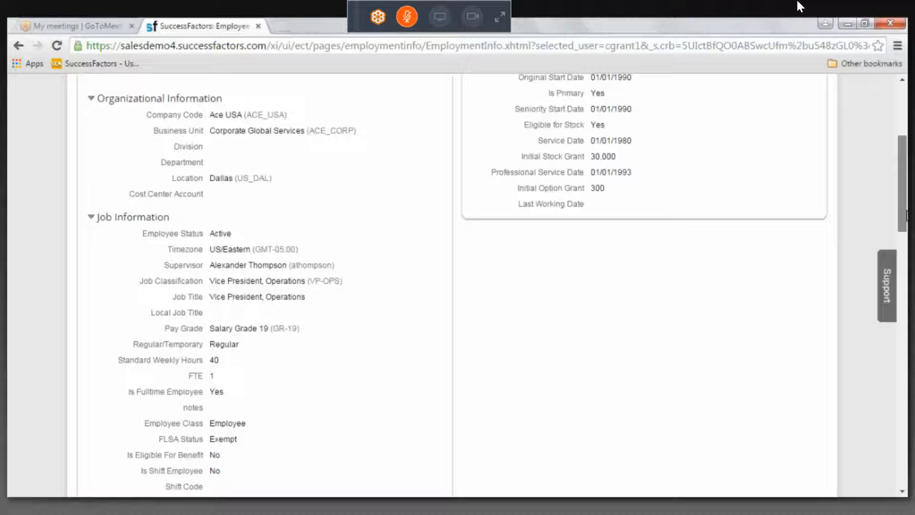
pyautogui.moveTo(906, 215); pyautogui.dragTo(905, 185)
# Open the history of the employee's Job Information, reloading the unresponsive page and waiting for it to load
pyautogui.click(413, 120)
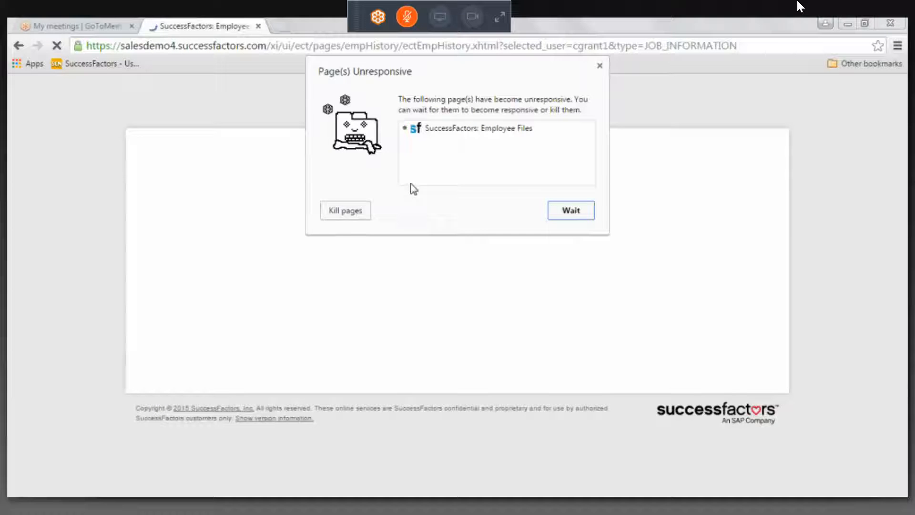
pyautogui.click(364, 217)
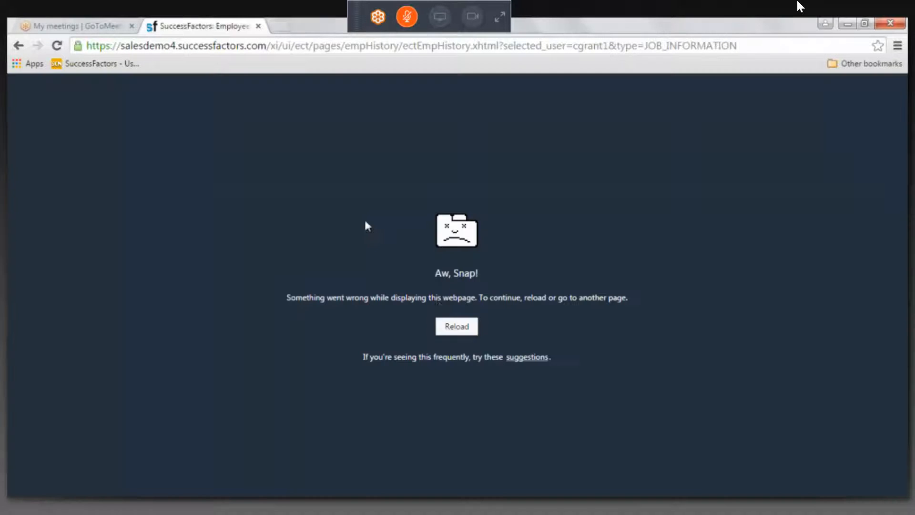
pyautogui.click(457, 326)
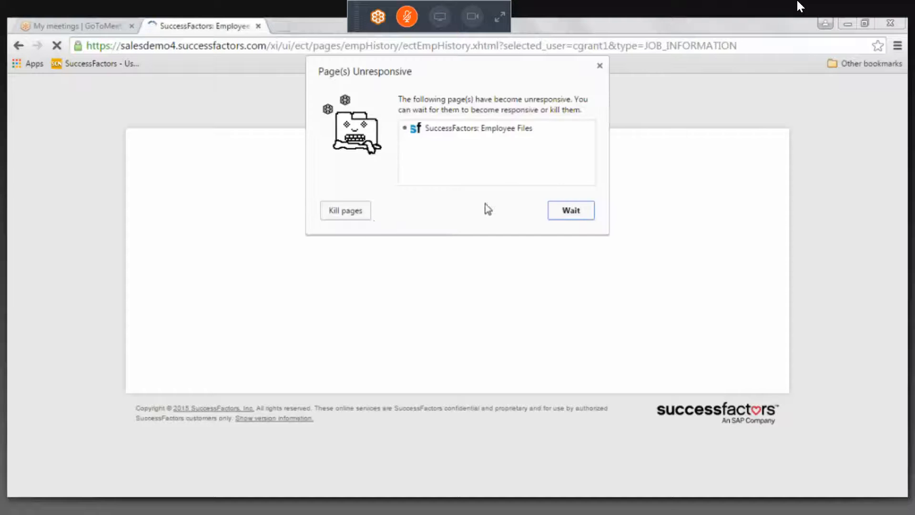
pyautogui.click(565, 215)
pyautogui.click(565, 215)
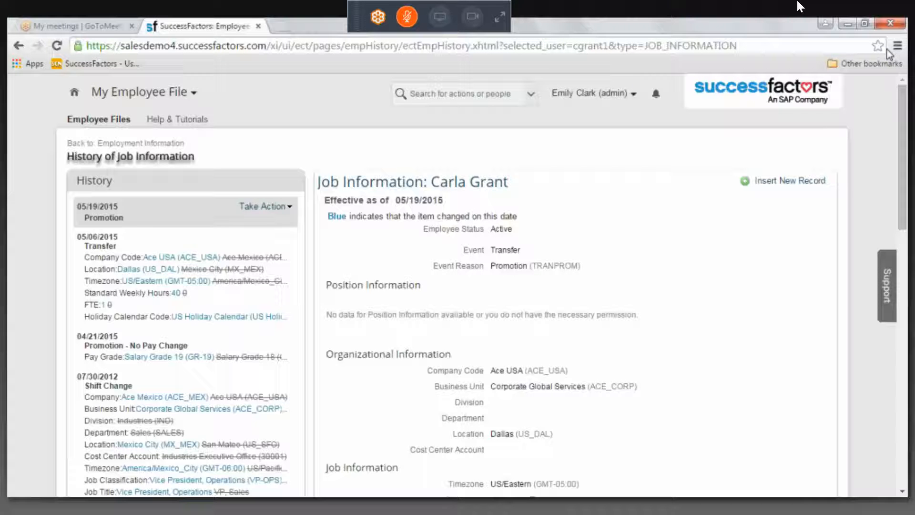
# Start a correction of the 05/19/2015 Promotion record in the Job Information history
pyautogui.click(265, 206)
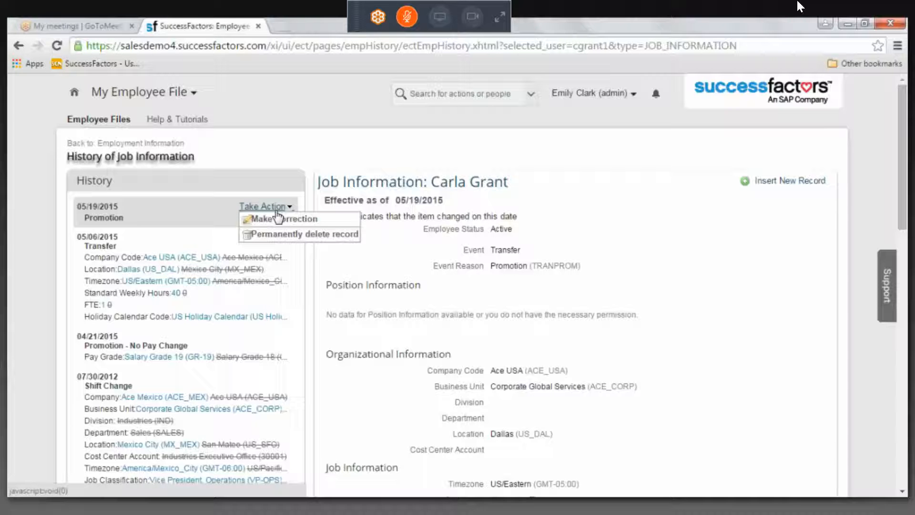
pyautogui.click(278, 218)
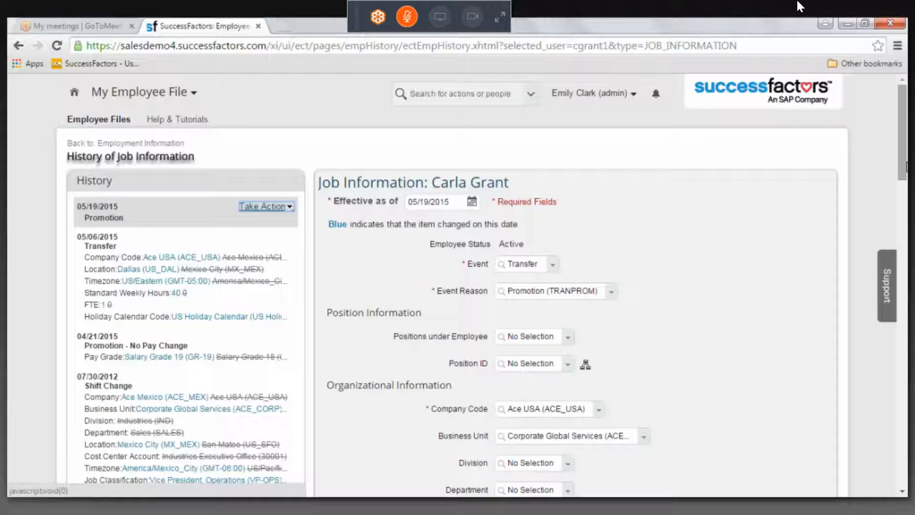
pyautogui.scroll(-1, 453, 286)
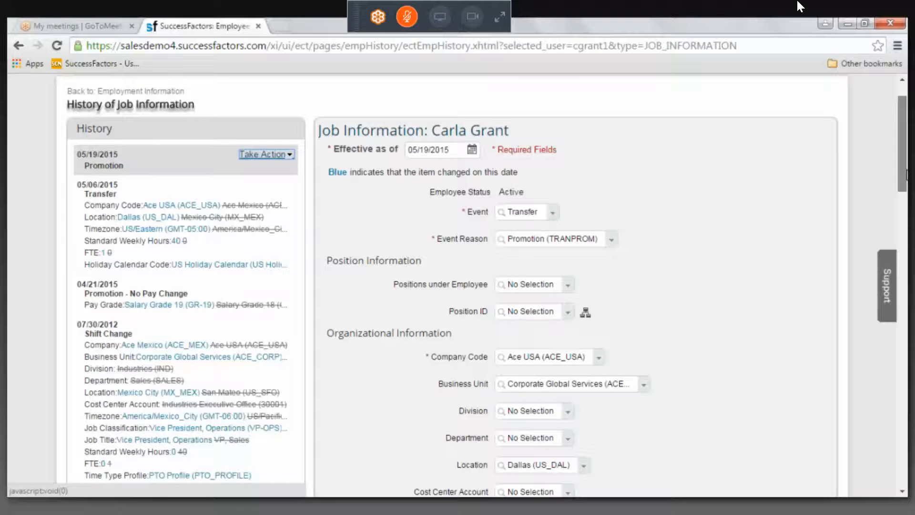
pyautogui.scroll(-5, 694, 225)
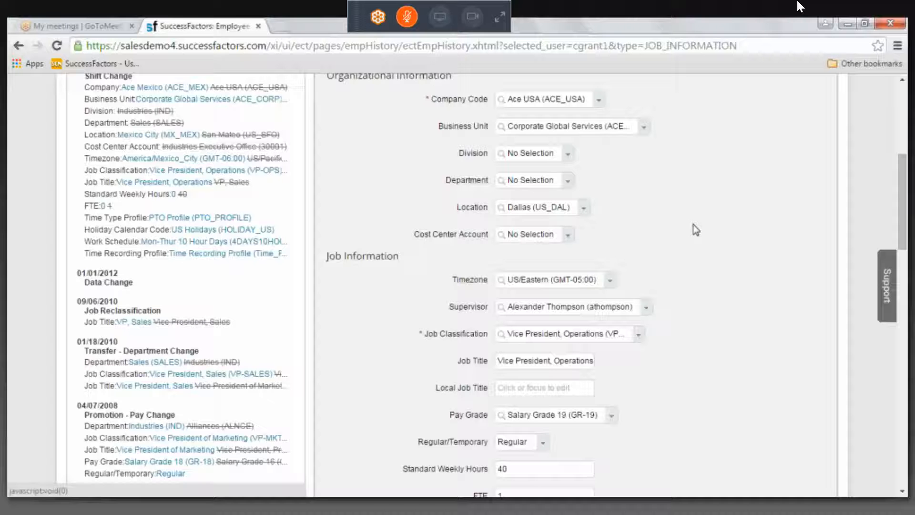
pyautogui.scroll(-2, 693, 225)
# Try New York (US_NYC) and Houston USA (Houston_USA) as the location in the Promotion record
pyautogui.click(565, 133)
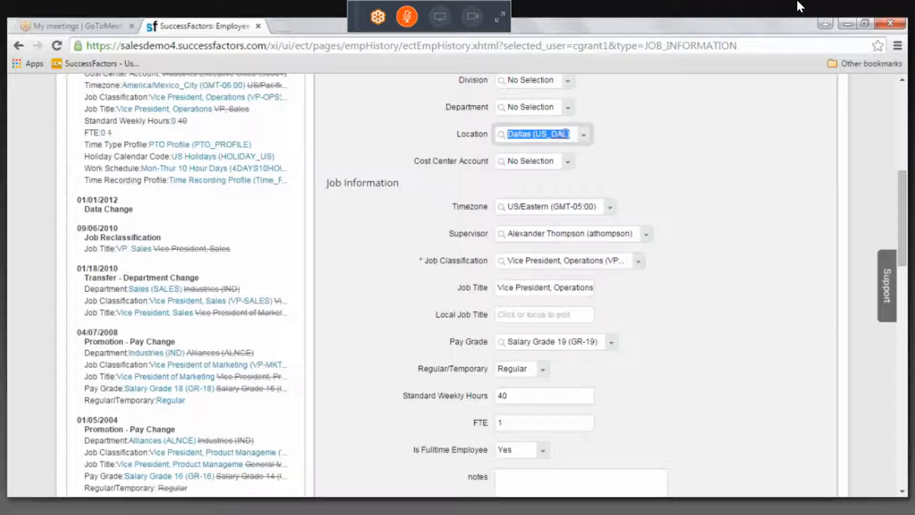
pyautogui.write('New')
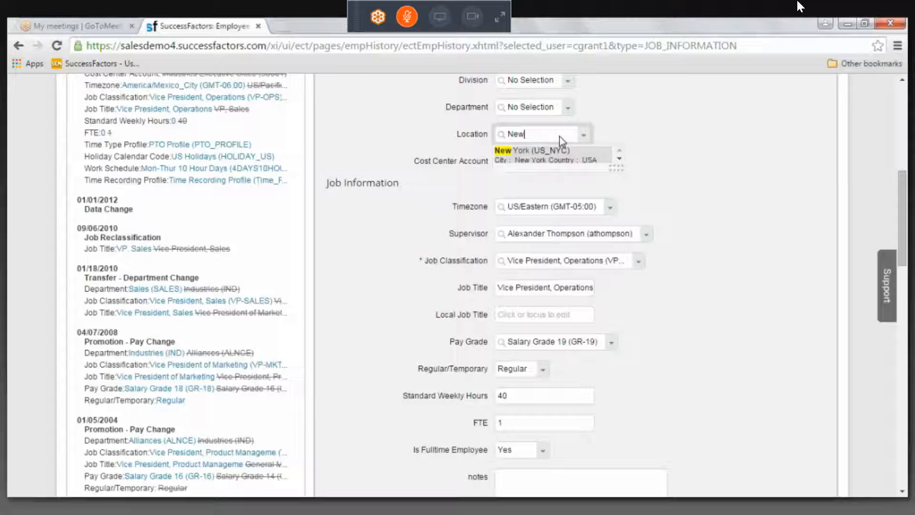
pyautogui.click(553, 151)
pyautogui.click(550, 135)
pyautogui.write('houston')
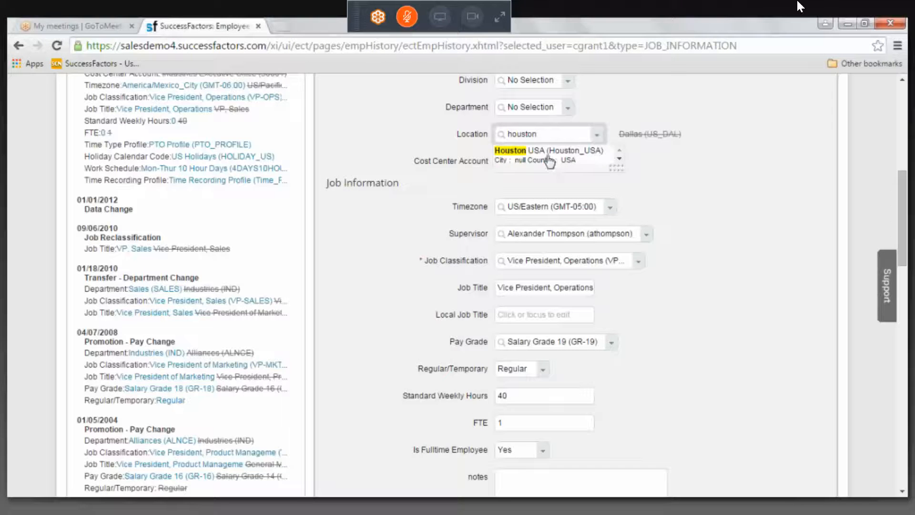
pyautogui.click(548, 157)
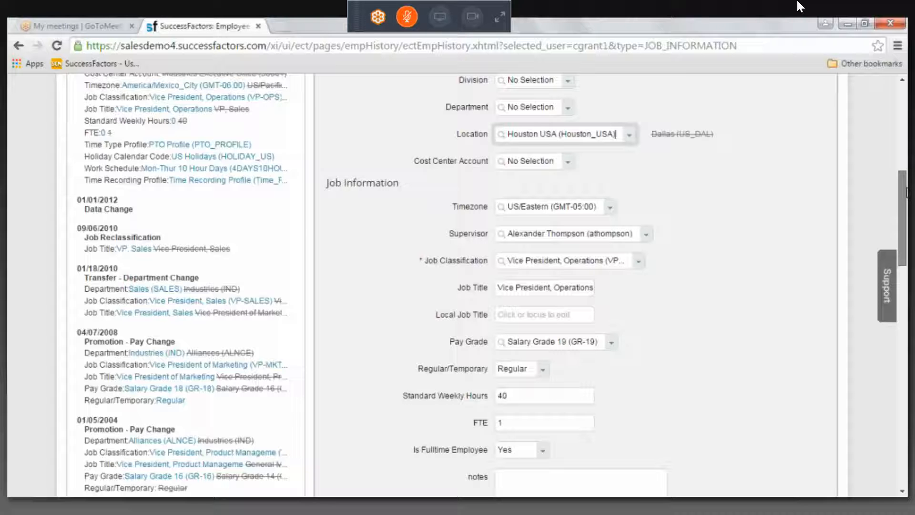
# Search for London as the record's location and try San Mateo (US_SFO) from the full list of locations
pyautogui.scroll(5, 573, 286)
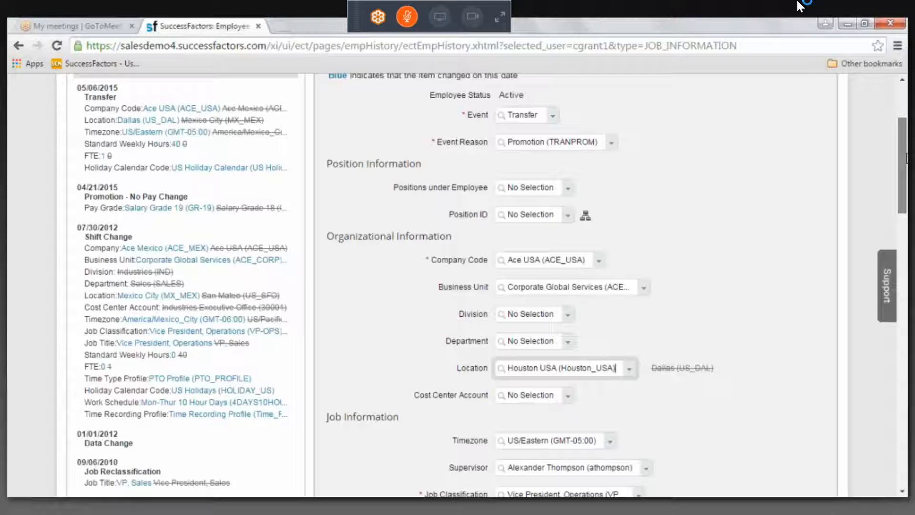
pyautogui.scroll(-2, 610, 246)
pyautogui.tripleClick(609, 253)
pyautogui.write('London')
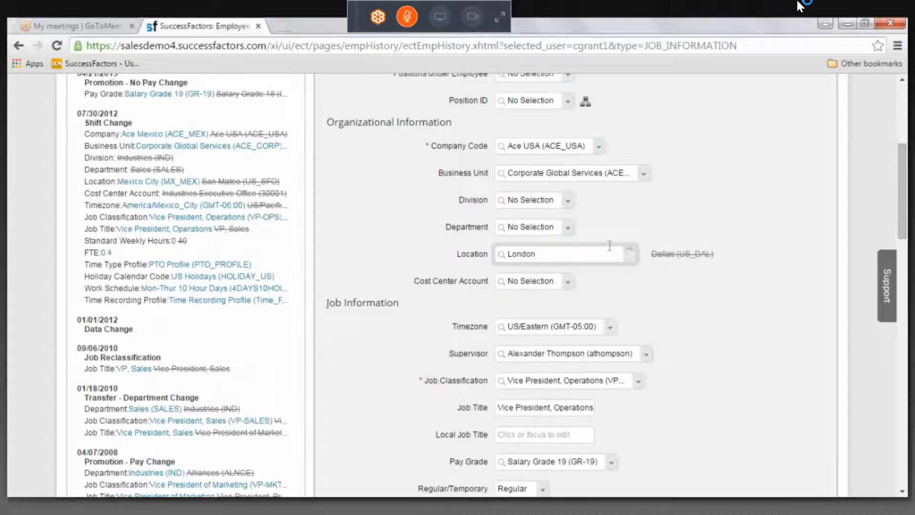
pyautogui.click(629, 249)
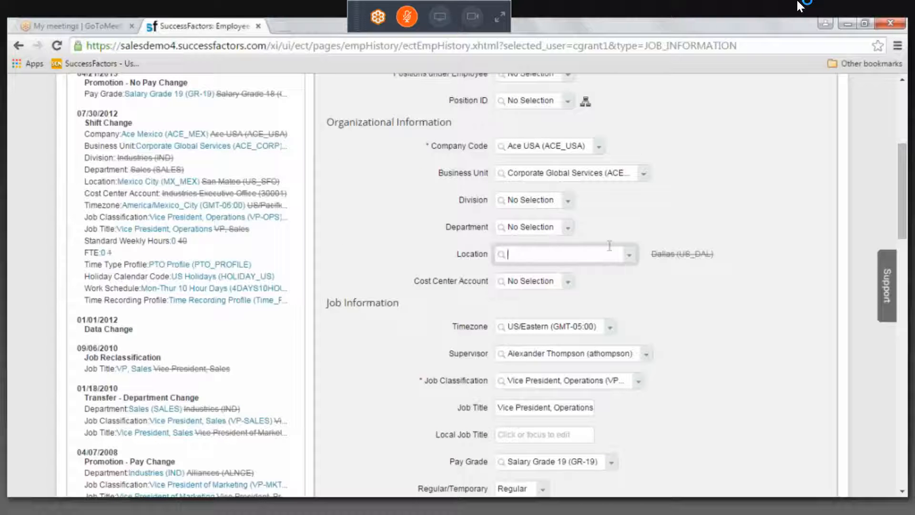
pyautogui.click(634, 254)
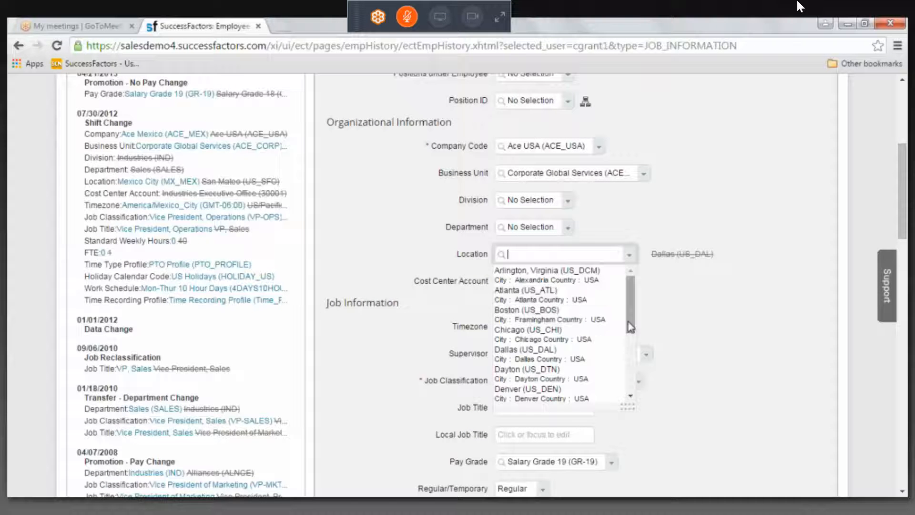
pyautogui.moveTo(628, 322); pyautogui.dragTo(625, 381)
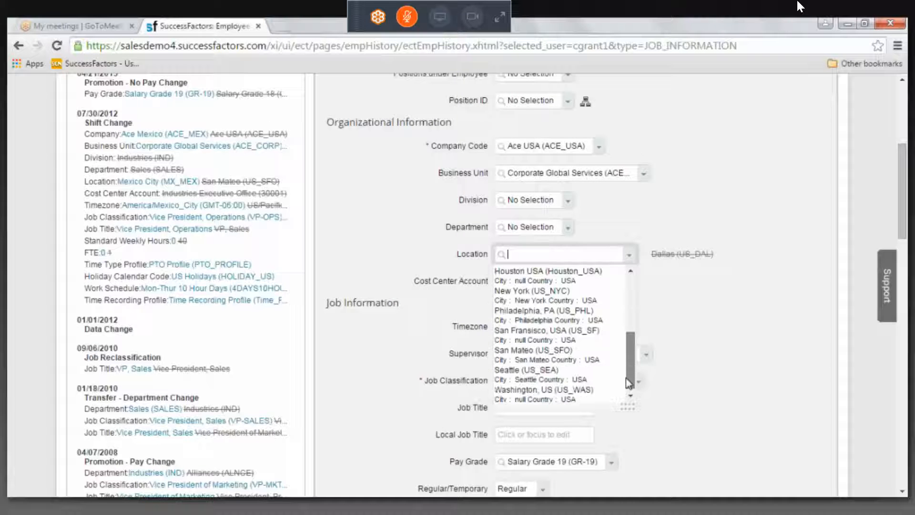
pyautogui.click(547, 358)
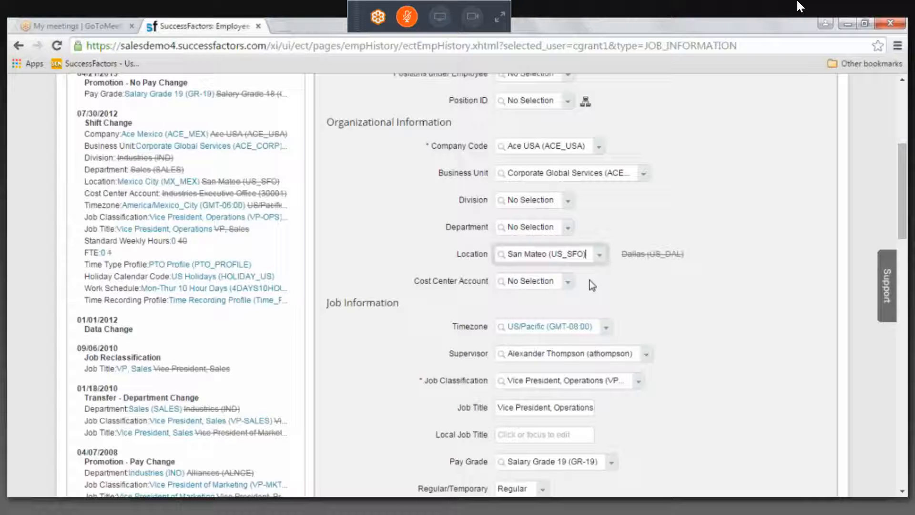
# Try San Fransisco, USA (US_SF) as the record's location and settle on Atlanta (US_ATL)
pyautogui.click(596, 258)
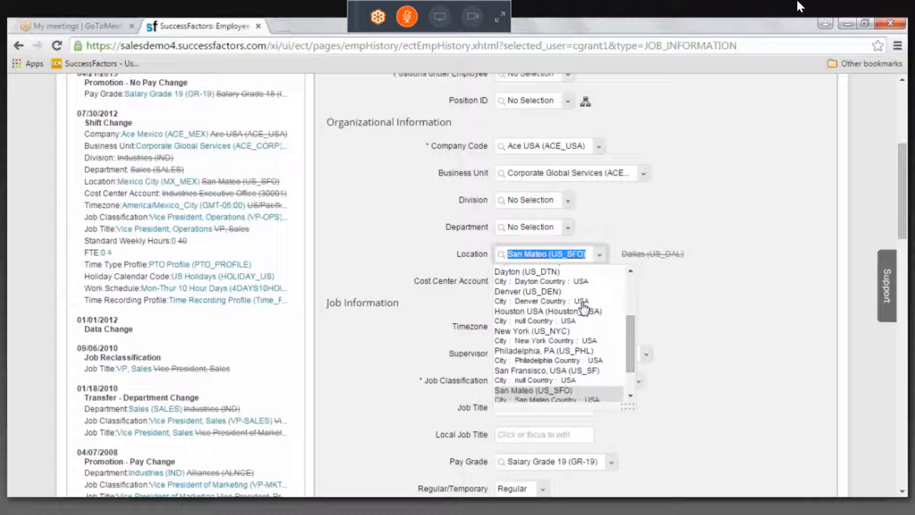
pyautogui.click(555, 382)
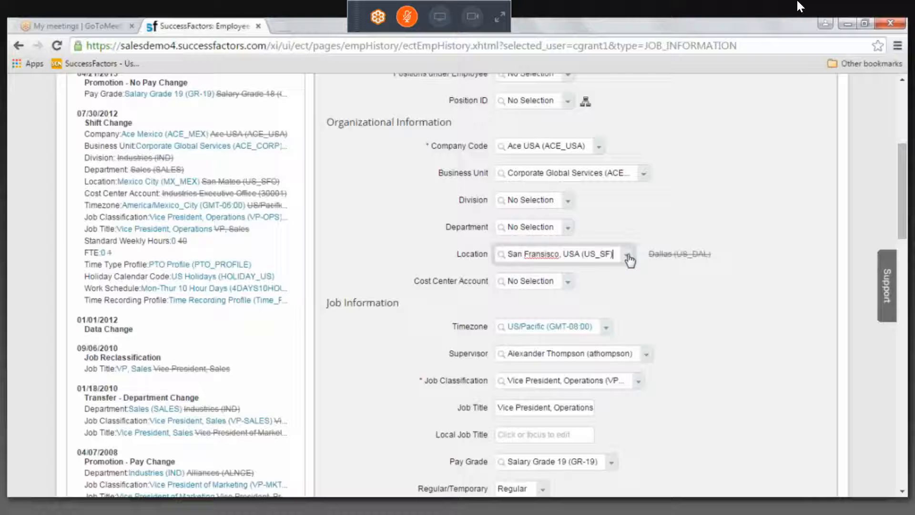
pyautogui.click(629, 259)
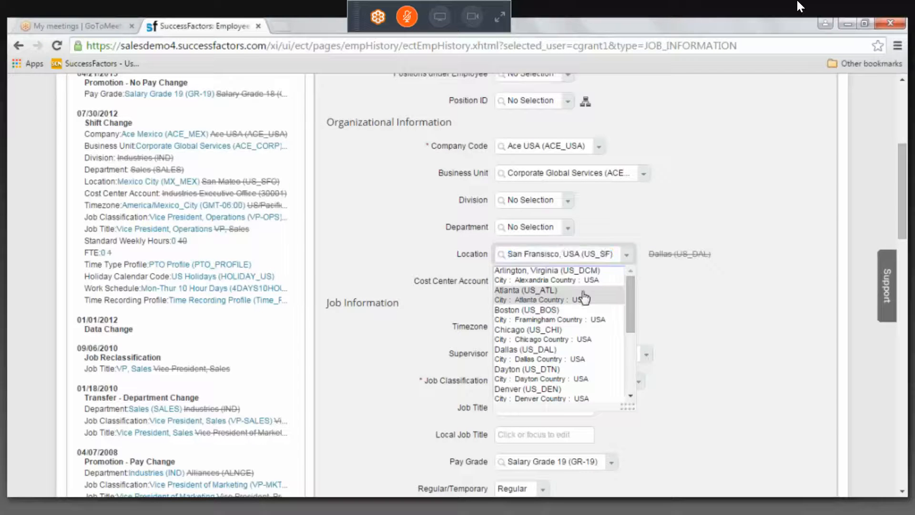
pyautogui.click(584, 297)
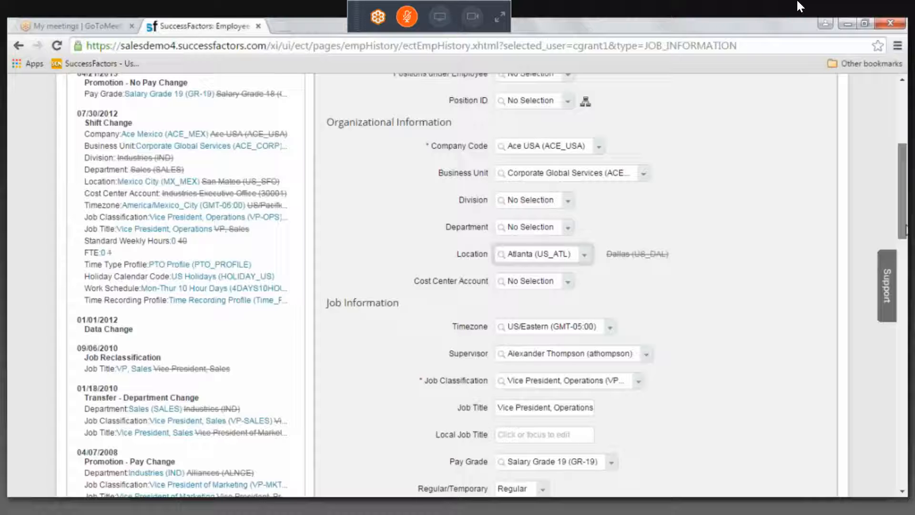
# Try to list the available choices for the record's Job Classification
pyautogui.moveTo(907, 226); pyautogui.dragTo(907, 233)
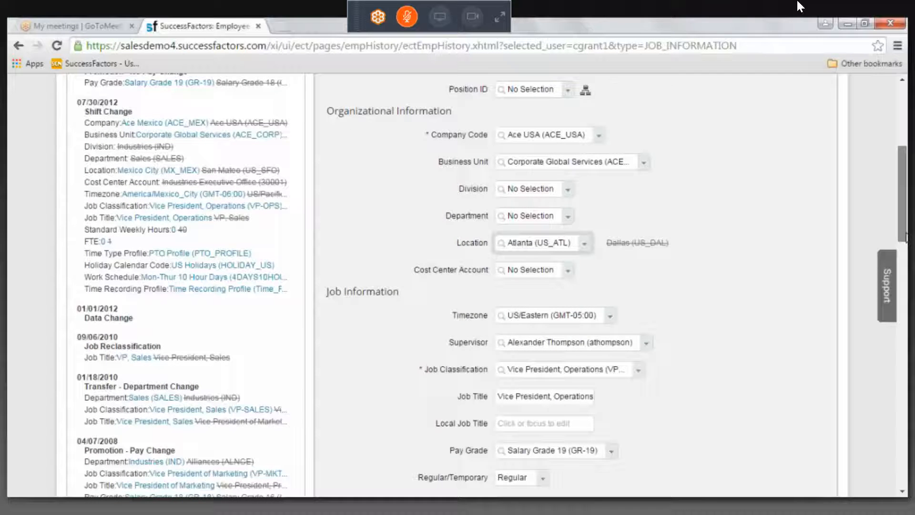
pyautogui.scroll(-3, 654, 218)
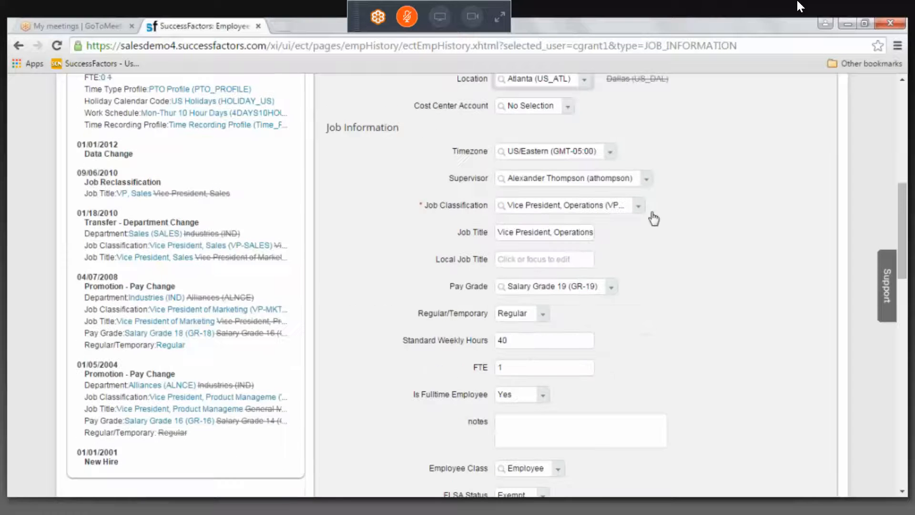
pyautogui.click(635, 212)
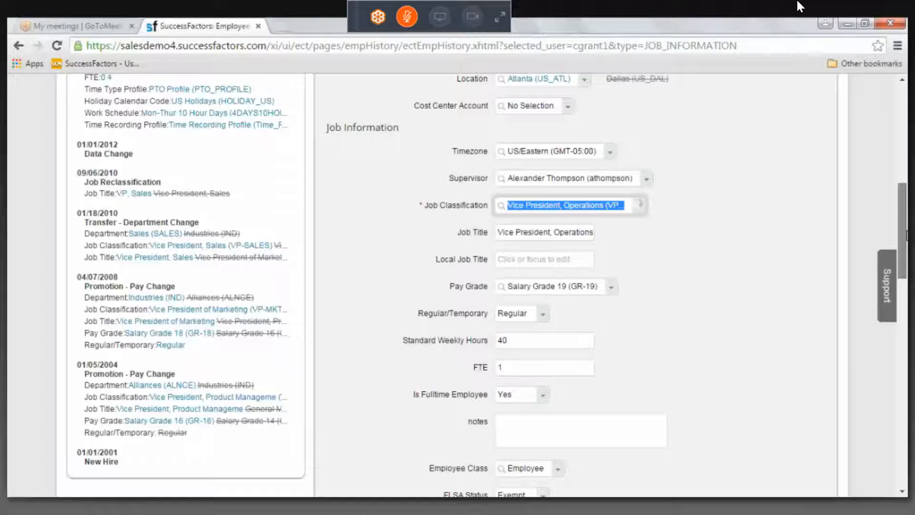
pyautogui.moveTo(907, 235); pyautogui.dragTo(907, 232)
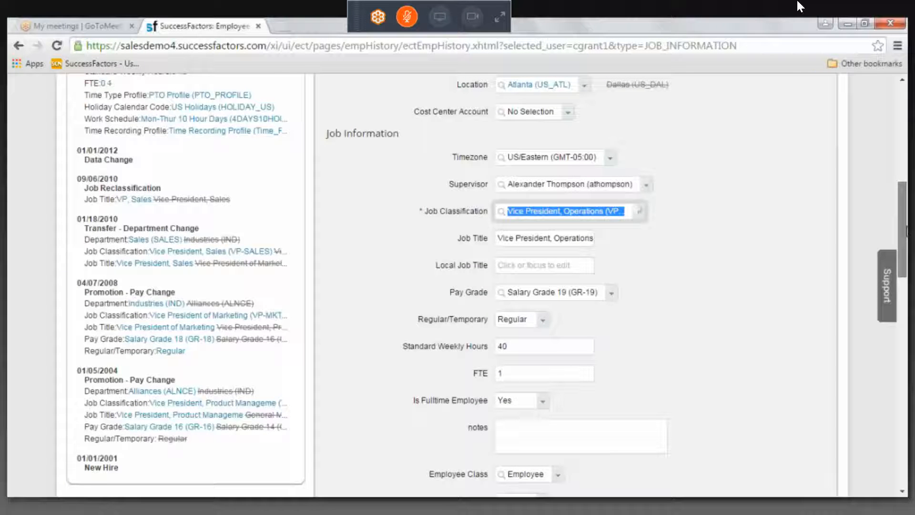
pyautogui.moveTo(907, 232); pyautogui.dragTo(907, 186)
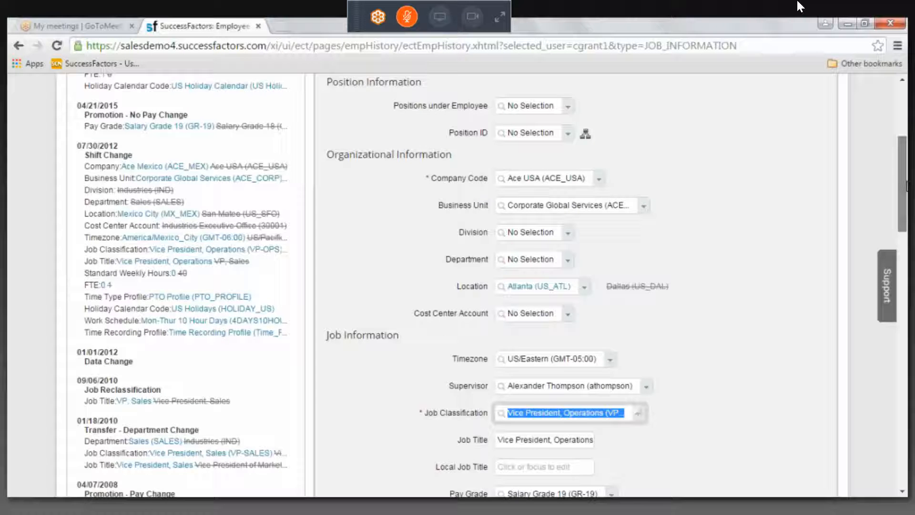
pyautogui.moveTo(907, 186); pyautogui.dragTo(907, 203)
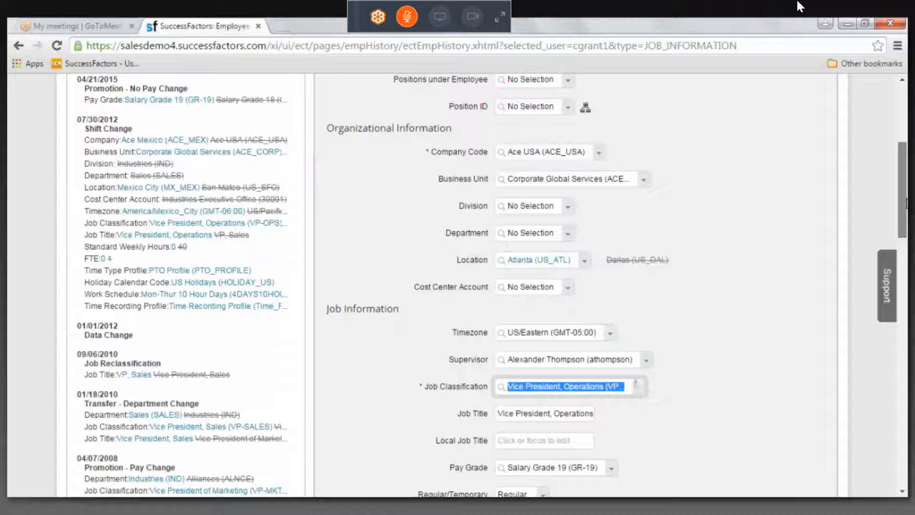
pyautogui.moveTo(907, 204); pyautogui.dragTo(908, 205)
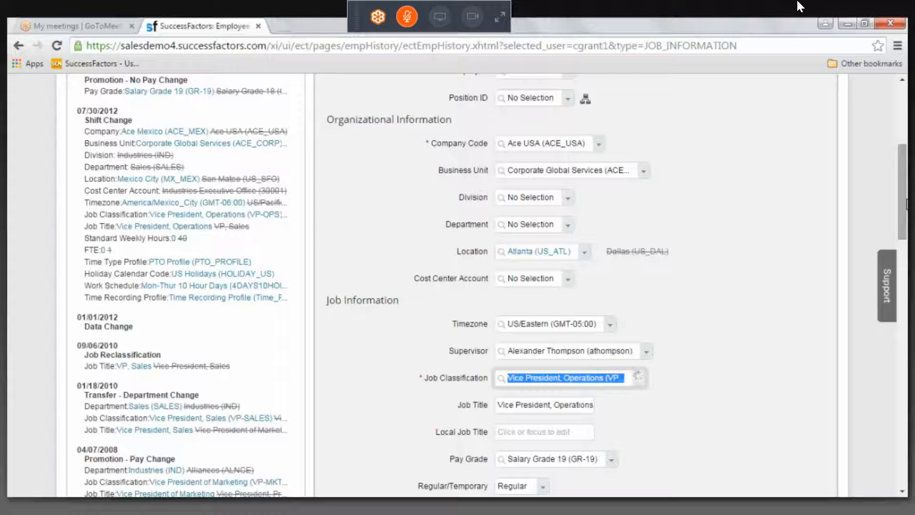
pyautogui.click(565, 145)
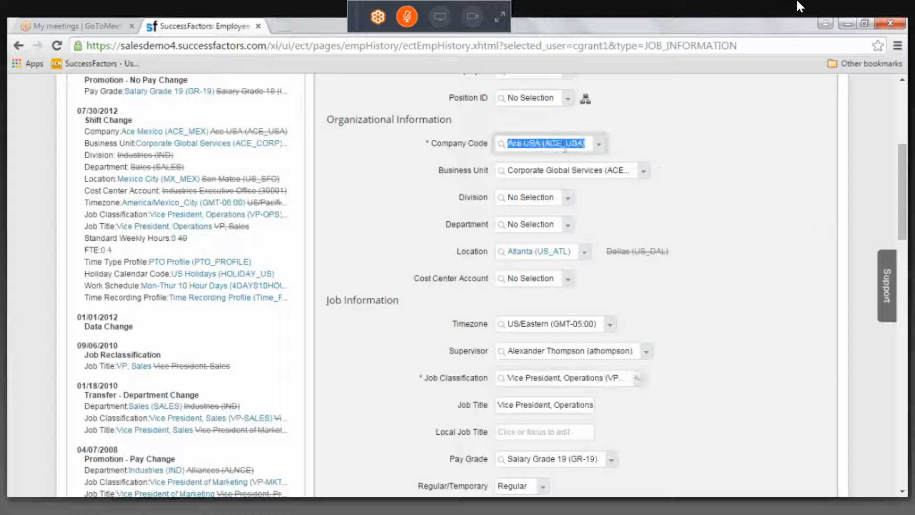
pyautogui.click(480, 145)
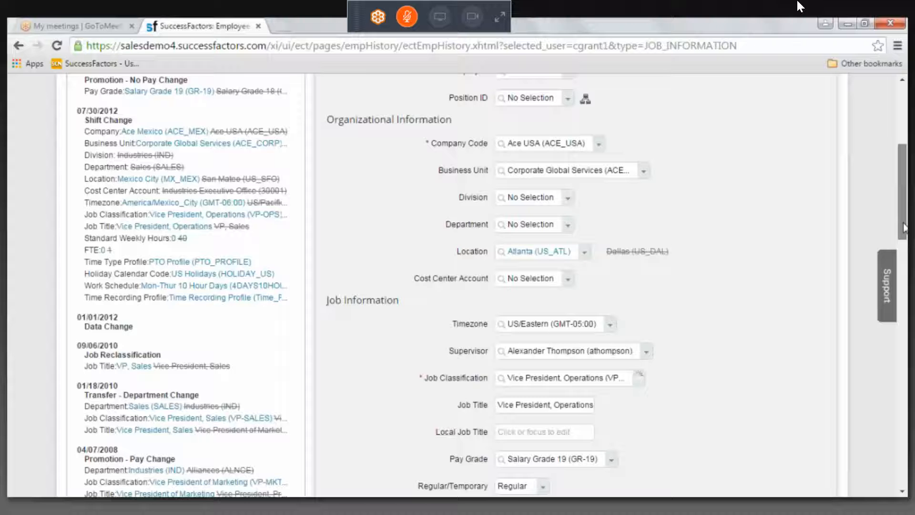
pyautogui.scroll(-1, 903, 228)
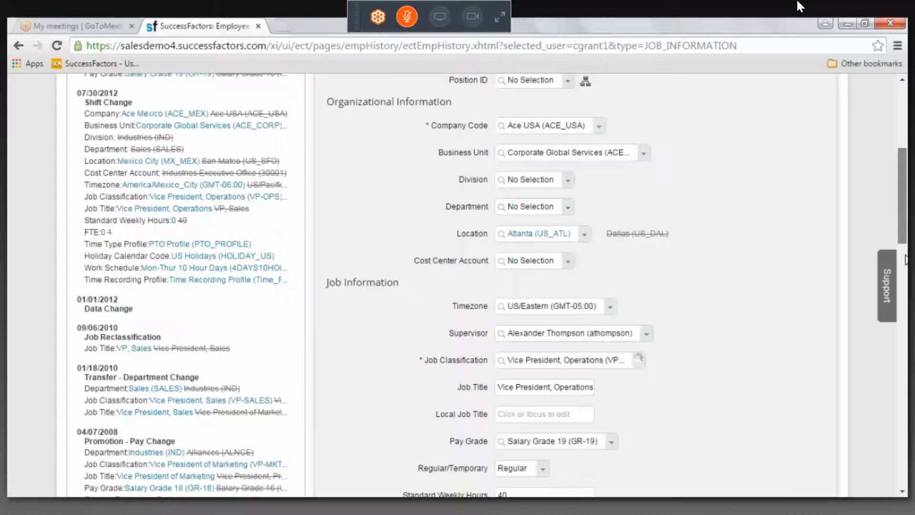
# Discard the unsaved changes to the Promotion record by returning to Employment Information, and reopen the Job Information history
pyautogui.scroll(-3, 901, 243)
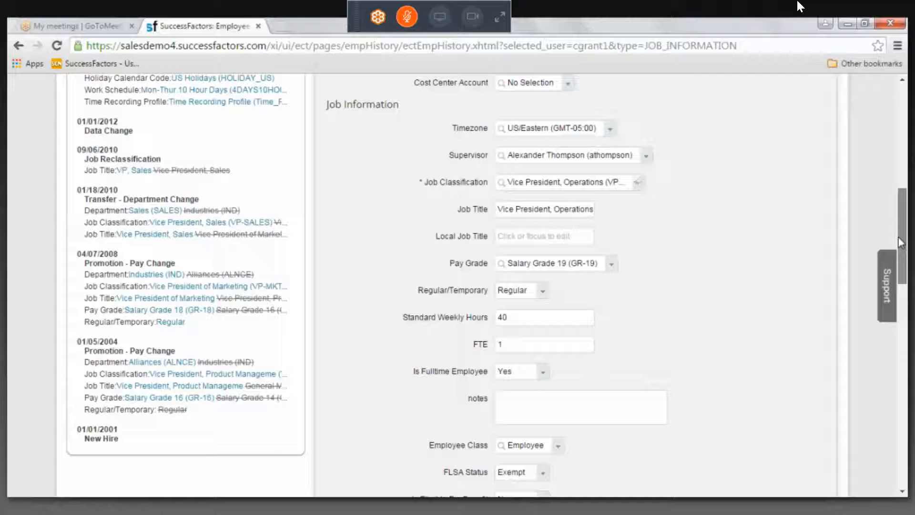
pyautogui.moveTo(901, 244); pyautogui.dragTo(901, 150)
pyautogui.click(141, 93)
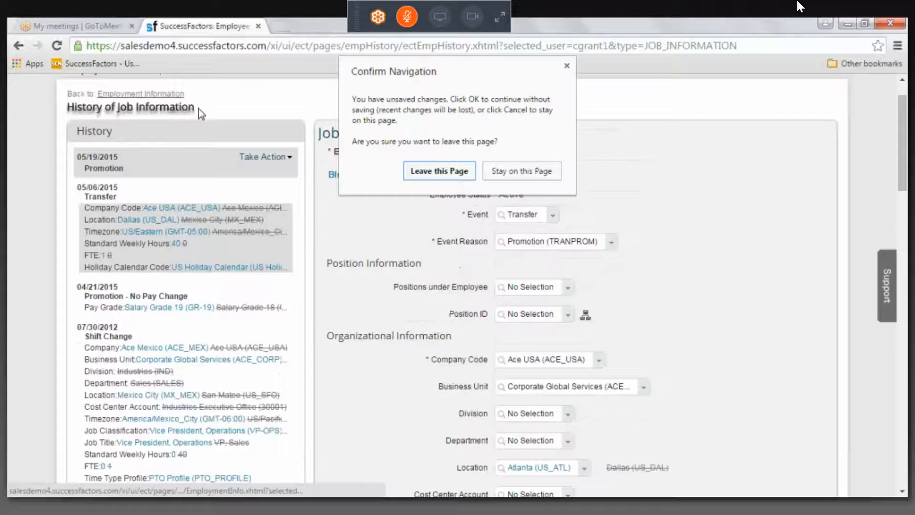
pyautogui.click(429, 171)
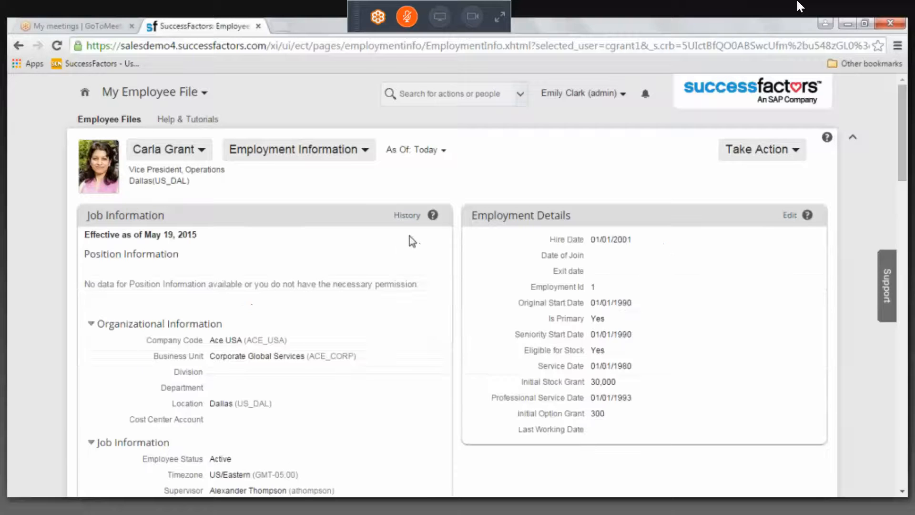
pyautogui.click(406, 220)
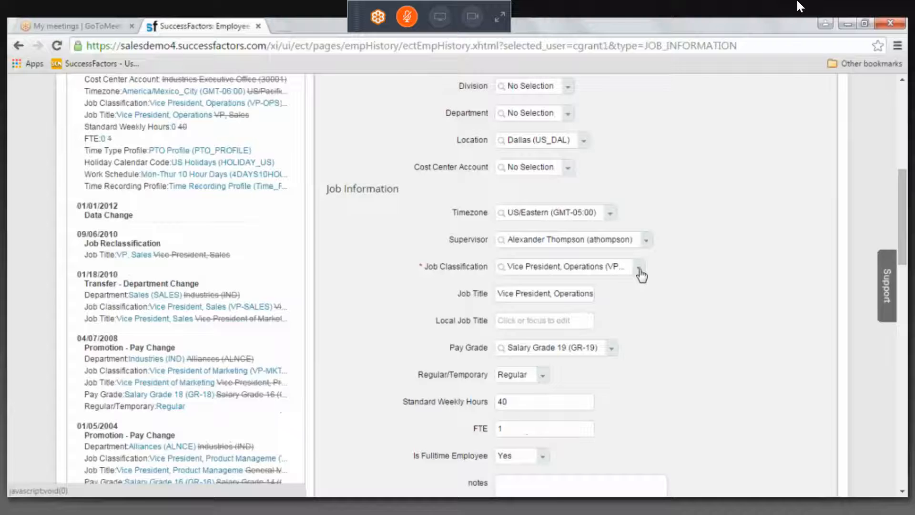
# Try to search for "director" as the Job Classification in the 05/19/2015 Promotion record
pyautogui.click(639, 270)
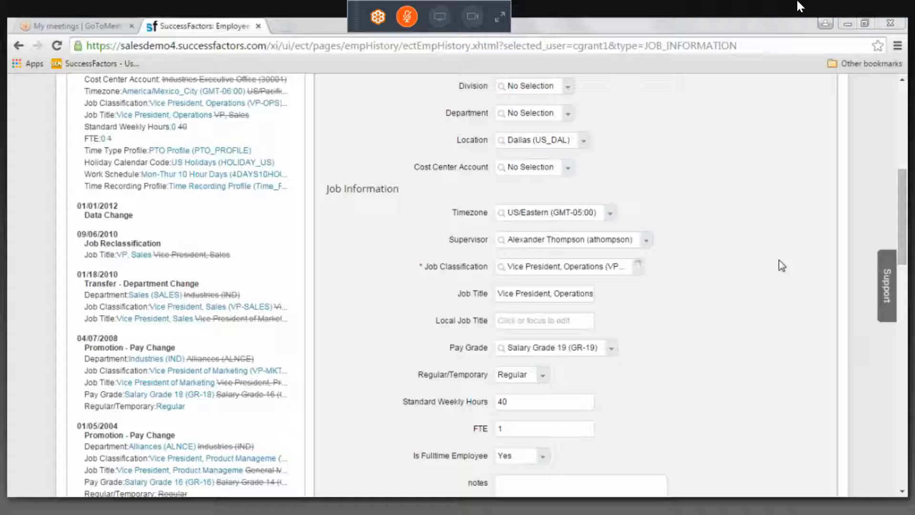
pyautogui.click(564, 266)
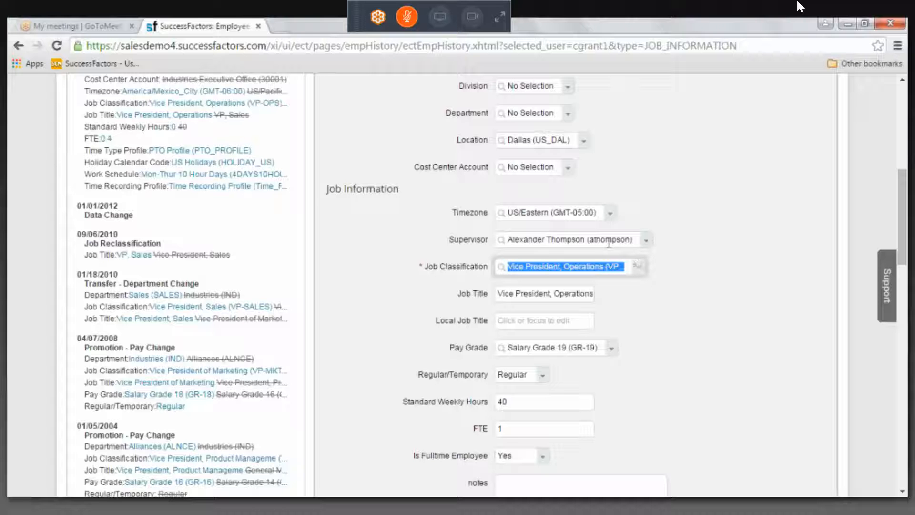
pyautogui.write('direc')
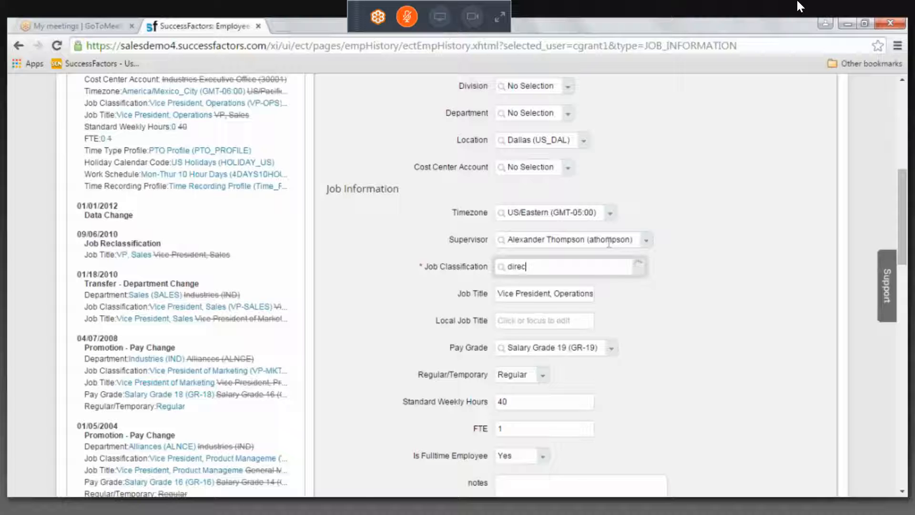
pyautogui.write('tor')
pyautogui.click(902, 259)
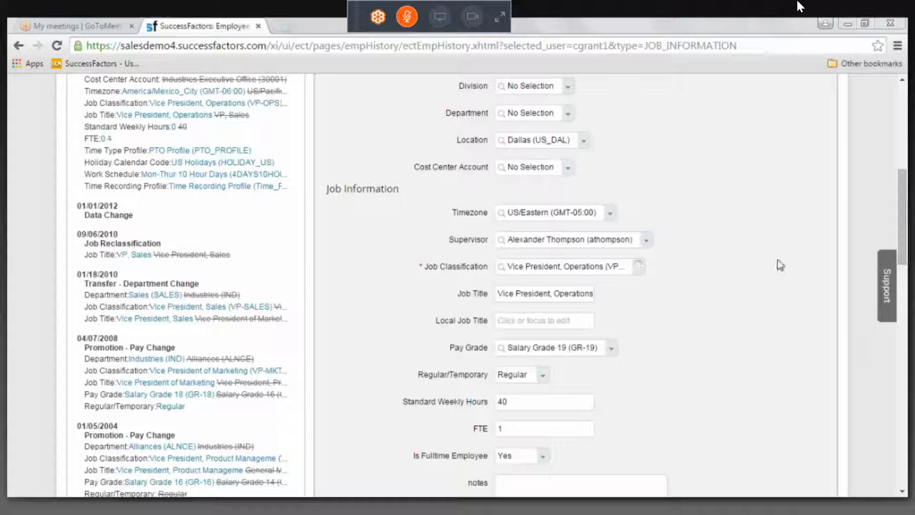
# Try again to list the choices for the record's Job Classification, and try the same for its Department
pyautogui.click(638, 269)
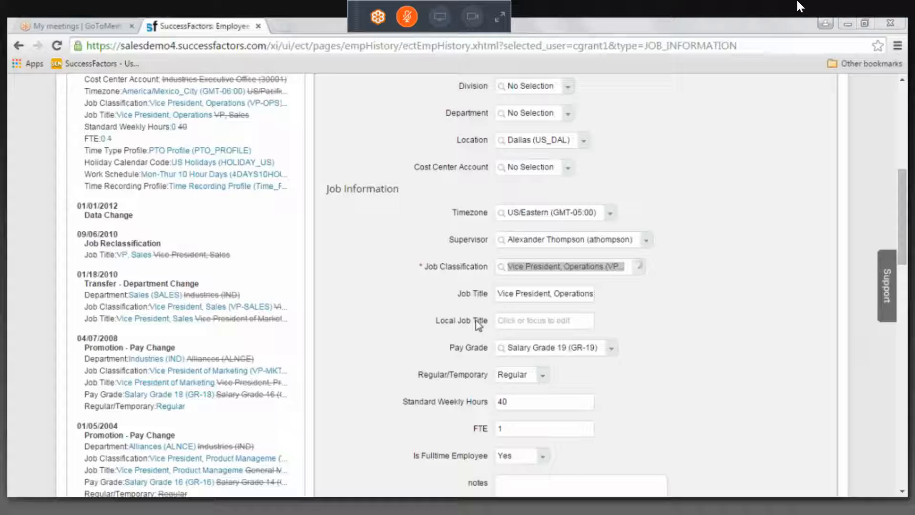
pyautogui.click(635, 162)
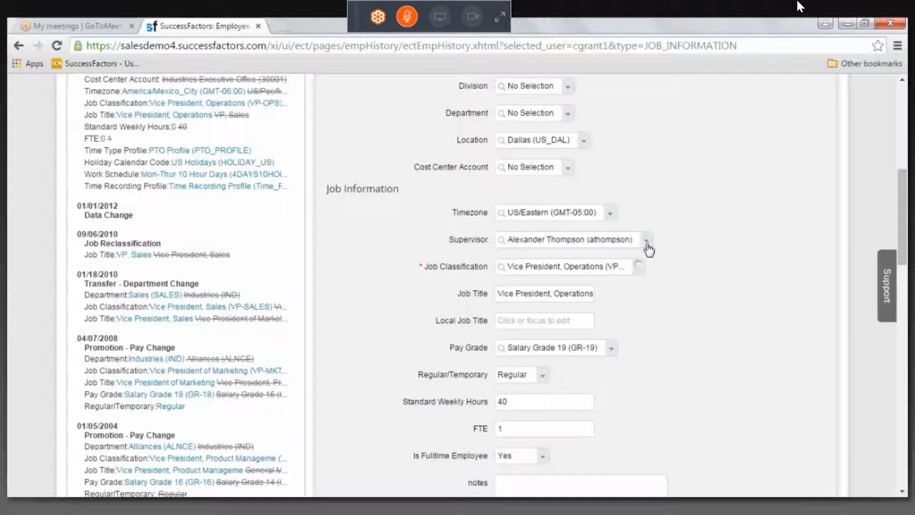
pyautogui.click(637, 273)
pyautogui.click(568, 113)
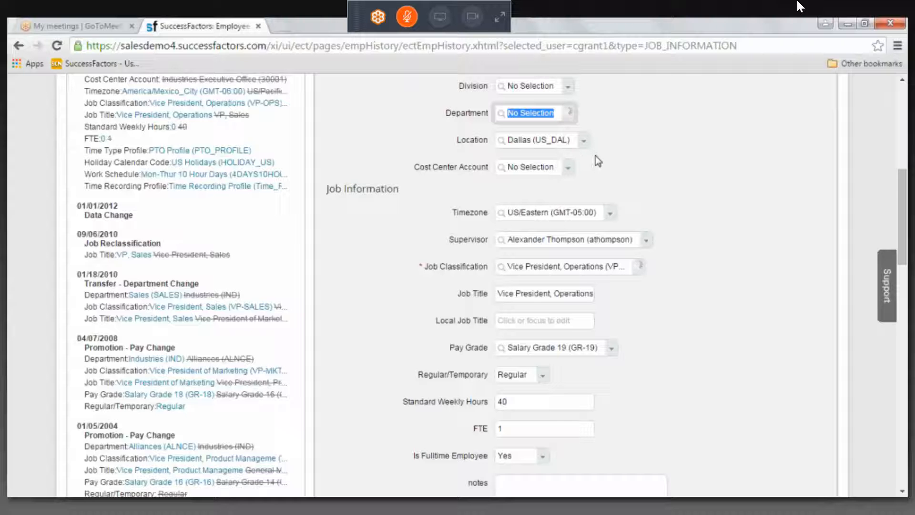
pyautogui.click(608, 117)
pyautogui.doubleClick(608, 116)
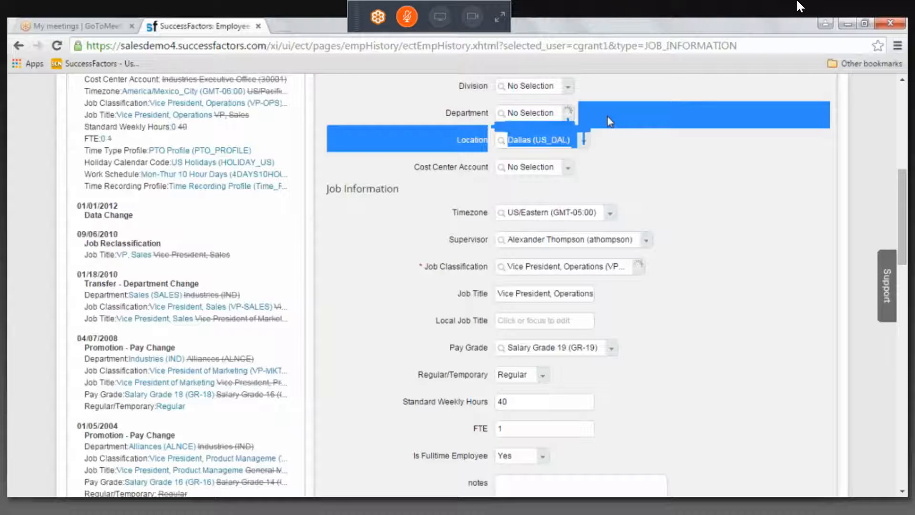
pyautogui.click(623, 142)
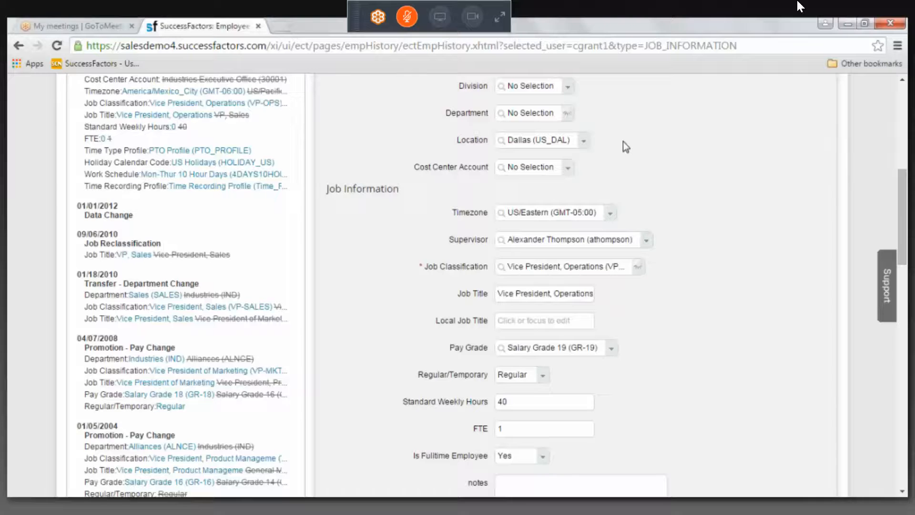
pyautogui.scroll(1, 623, 141)
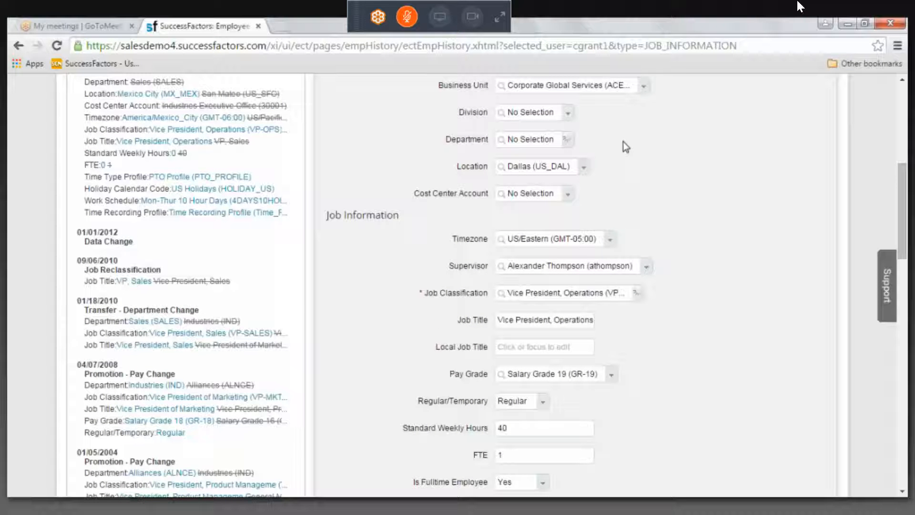
pyautogui.scroll(2, 623, 142)
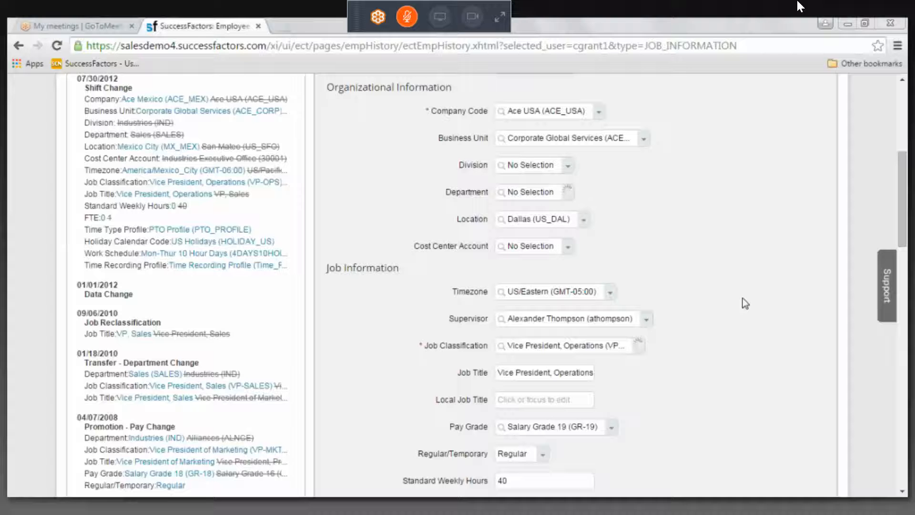
pyautogui.click(603, 254)
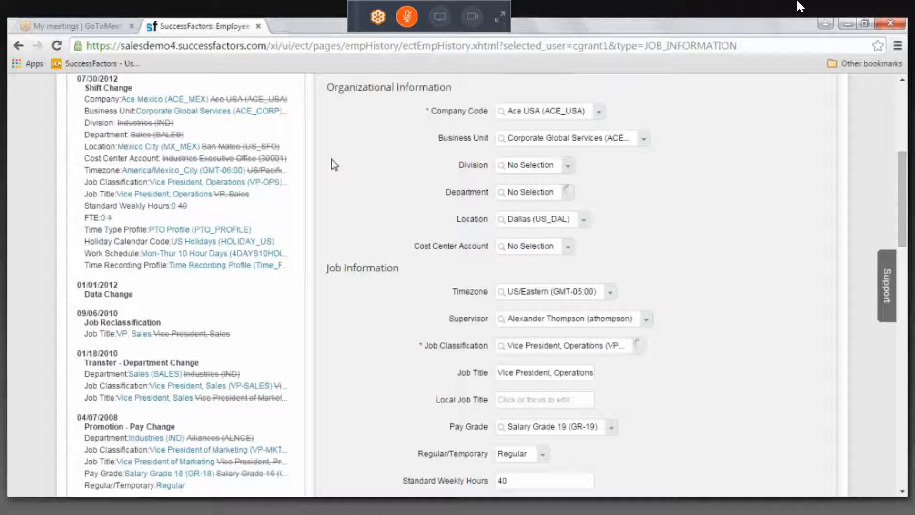
pyautogui.scroll(1, 334, 165)
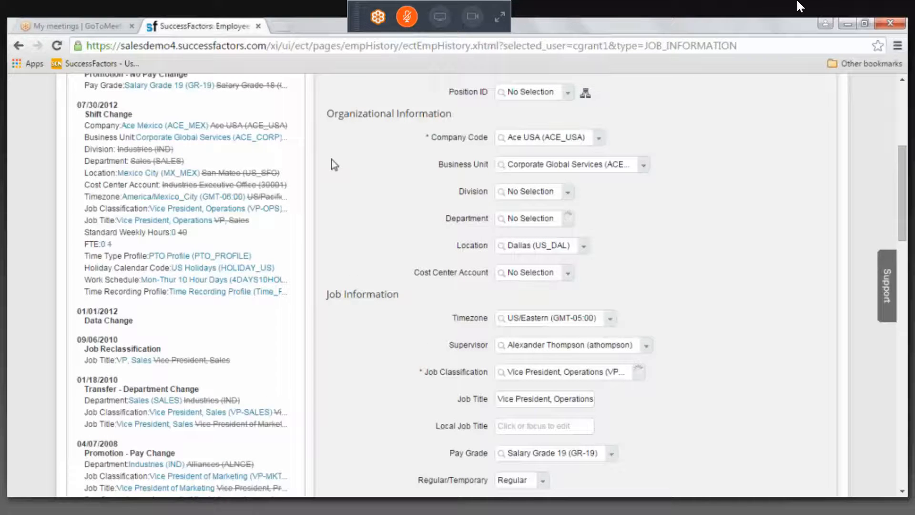
pyautogui.scroll(2, 332, 162)
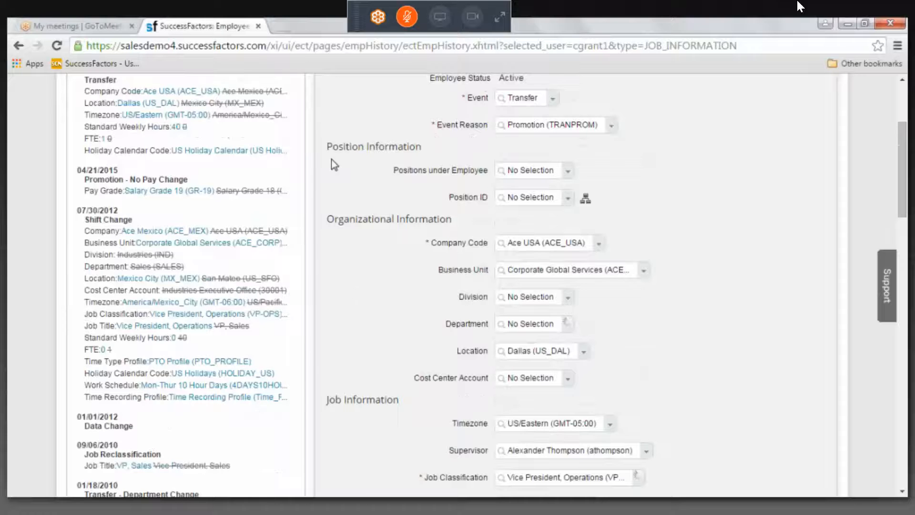
pyautogui.scroll(3, 465, 136)
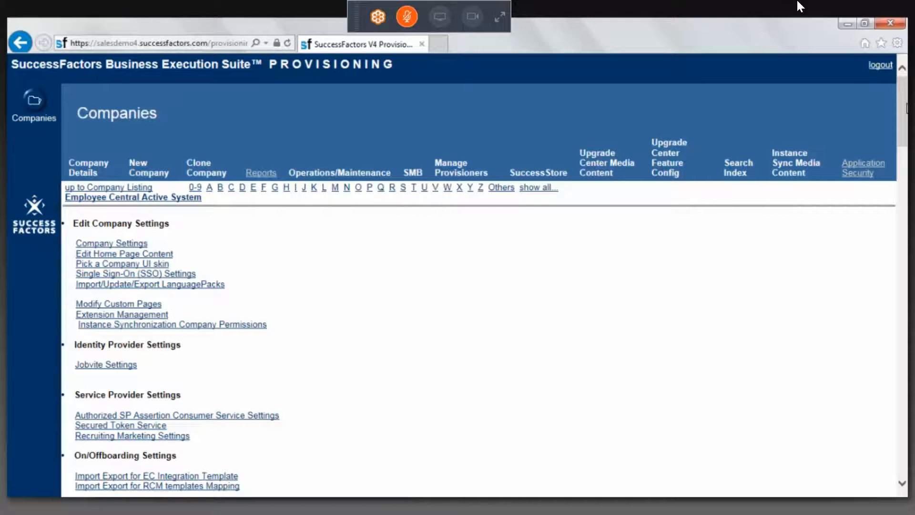
# In SuccessFactors Provisioning, export the HRIS Propagation Configuration XML from the Succession Management settings and save the file
pyautogui.moveTo(906, 111); pyautogui.dragTo(906, 111)
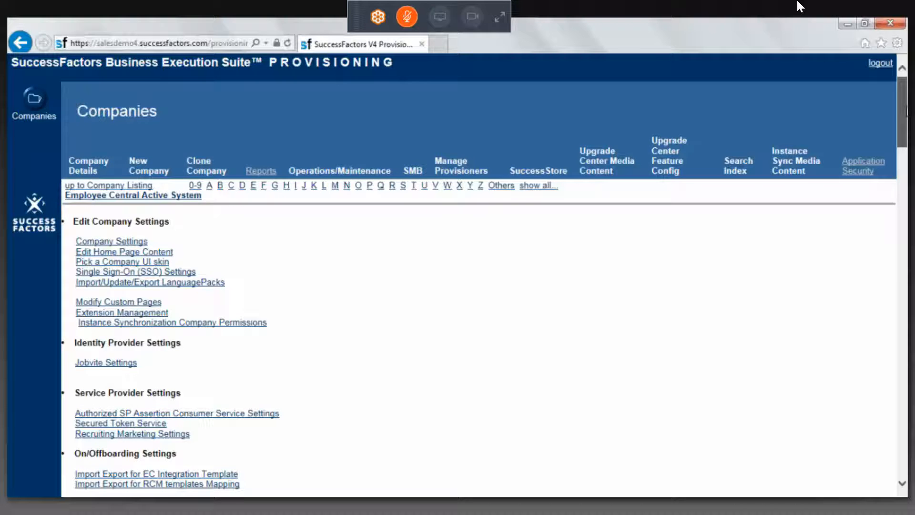
pyautogui.moveTo(907, 111); pyautogui.dragTo(906, 170)
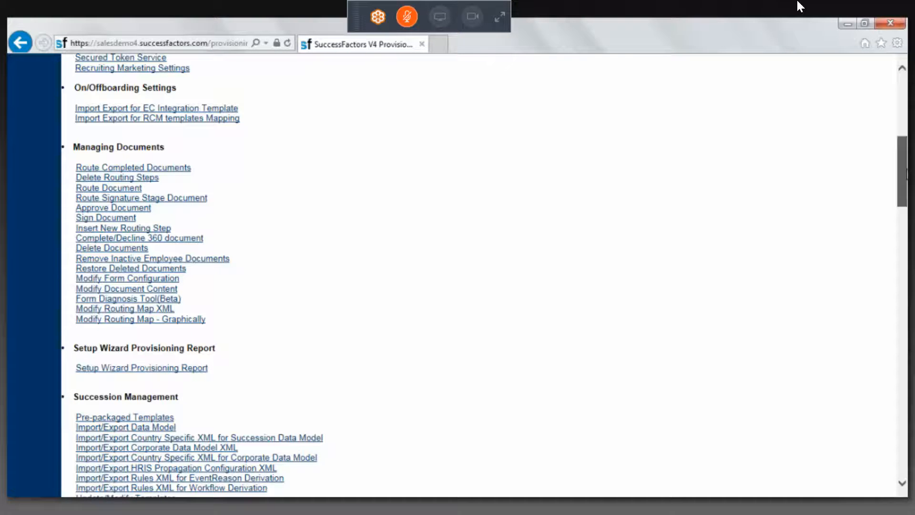
pyautogui.scroll(-3, 414, 296)
pyautogui.click(275, 344)
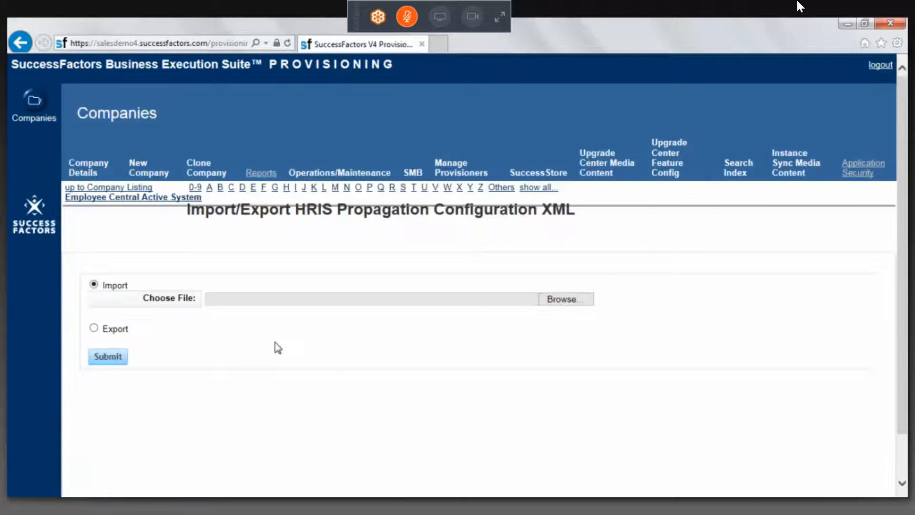
pyautogui.click(93, 329)
pyautogui.click(108, 357)
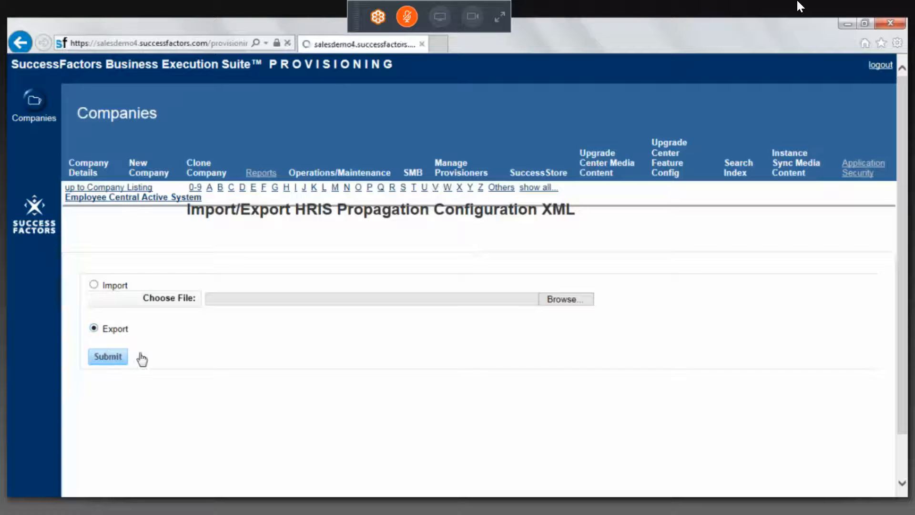
pyautogui.click(666, 484)
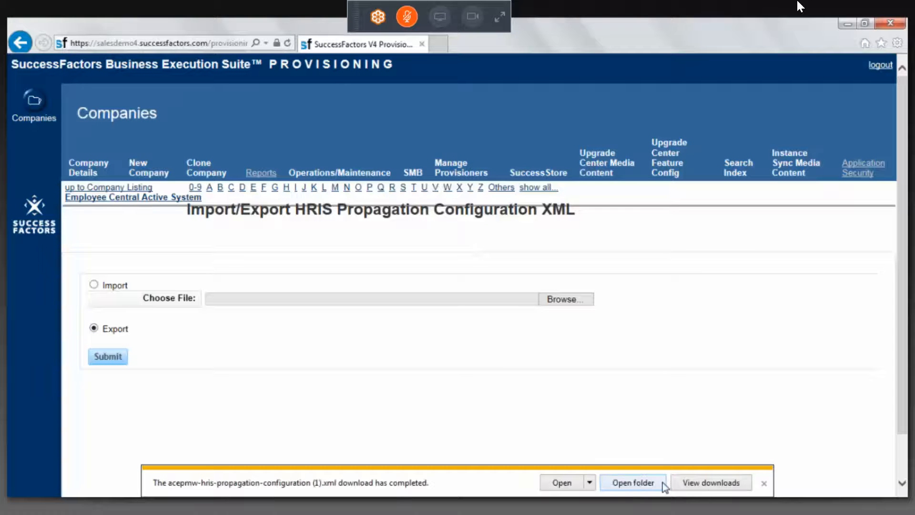
# Open the downloaded HRIS propagation configuration file with XmlPad
pyautogui.click(589, 483)
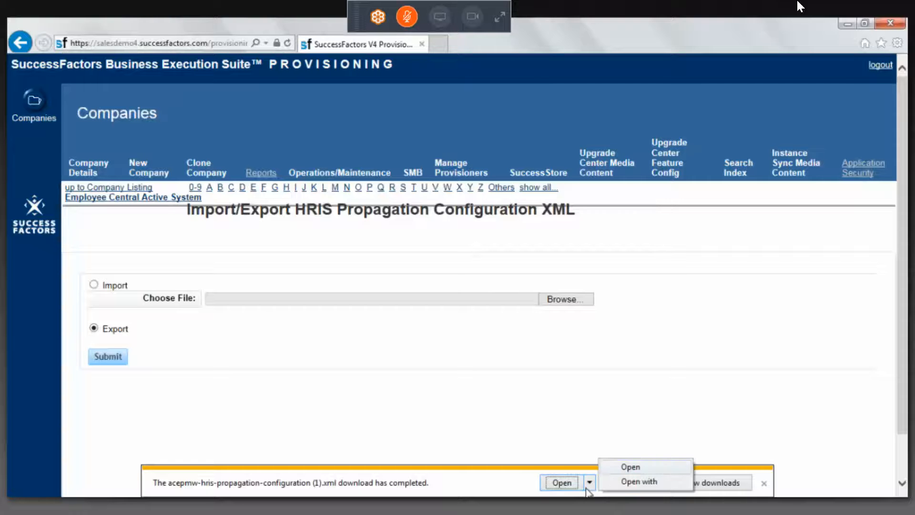
pyautogui.click(625, 485)
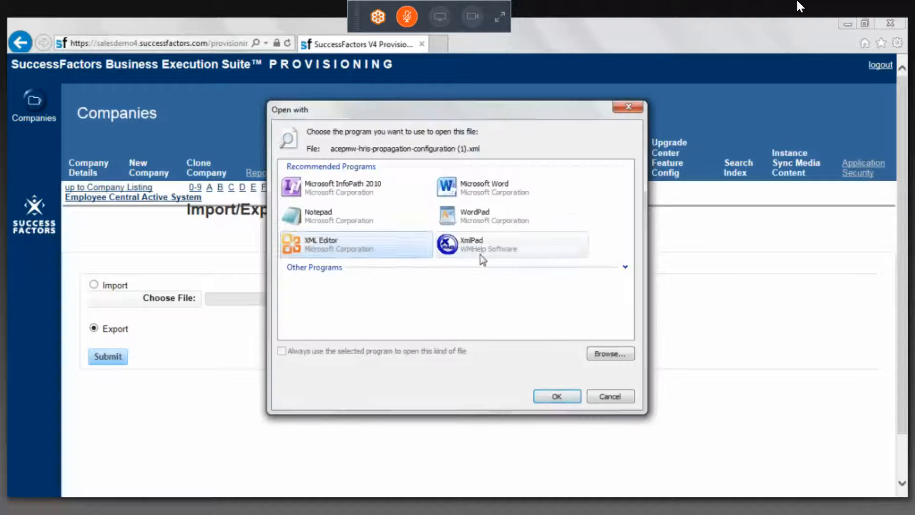
pyautogui.click(479, 255)
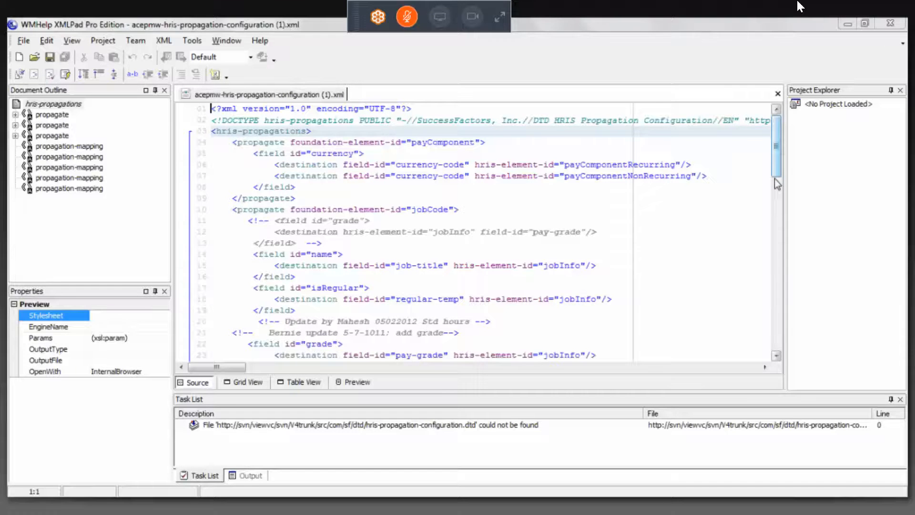
# Review the propagated jobCode fields and the propagation mappings throughout the HRIS propagation configuration XML
pyautogui.moveTo(776, 180); pyautogui.dragTo(776, 193)
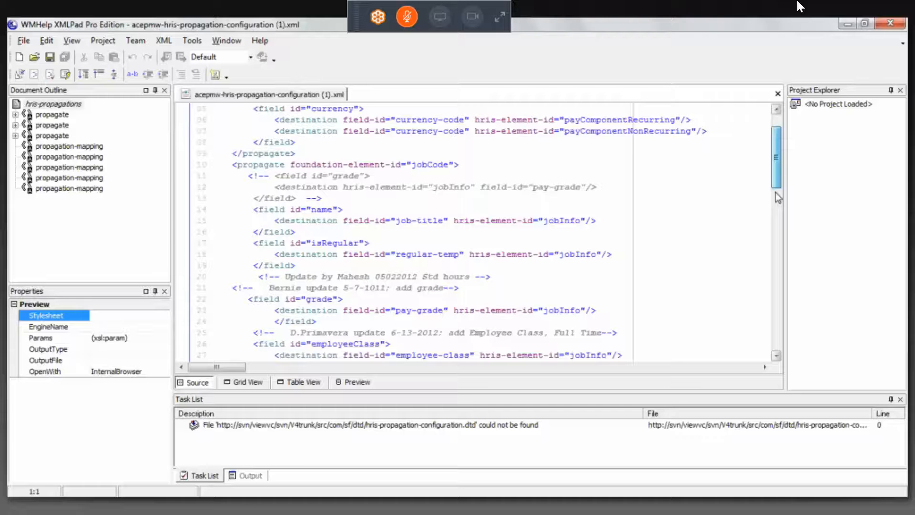
pyautogui.moveTo(775, 193); pyautogui.dragTo(776, 198)
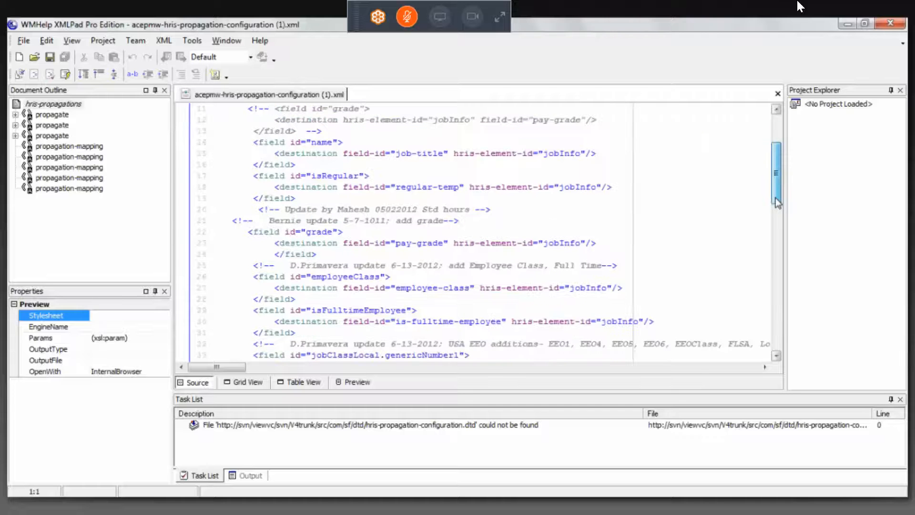
pyautogui.moveTo(778, 202); pyautogui.dragTo(785, 182)
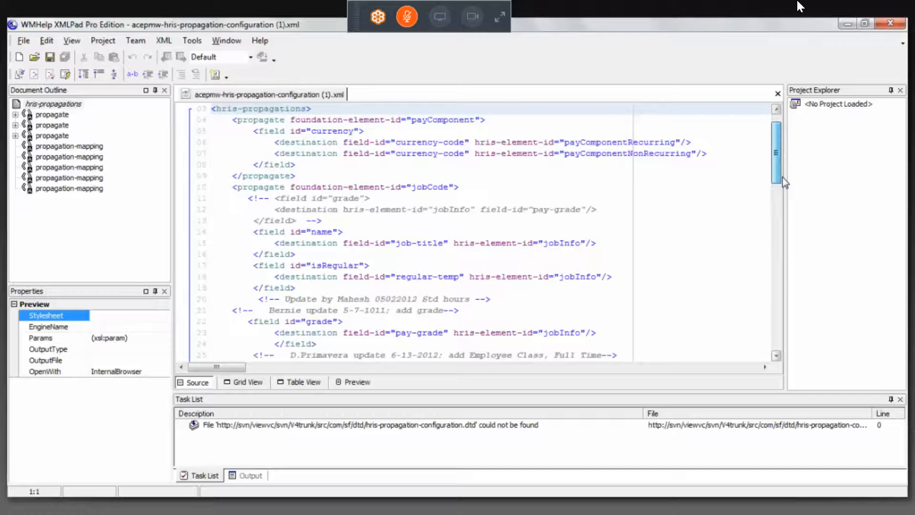
pyautogui.moveTo(785, 182); pyautogui.dragTo(783, 325)
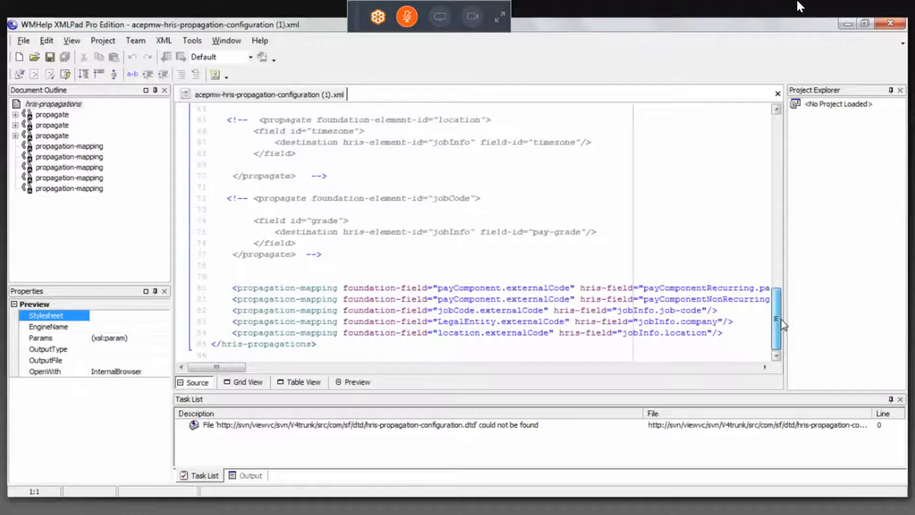
pyautogui.moveTo(783, 325); pyautogui.dragTo(791, 224)
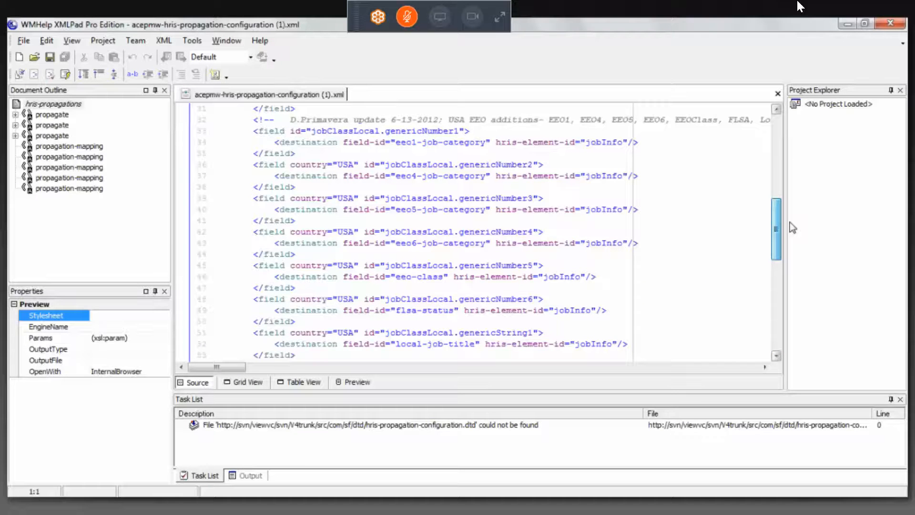
pyautogui.moveTo(793, 228); pyautogui.dragTo(795, 138)
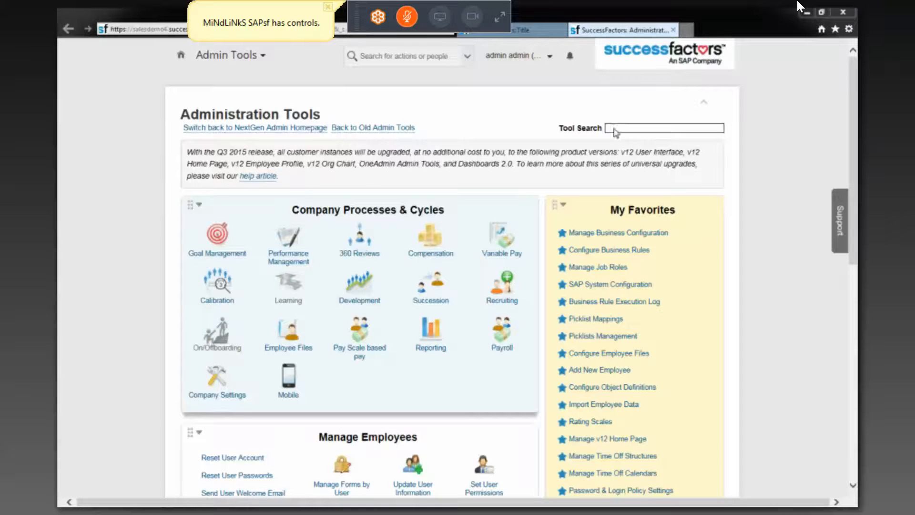
# Switch to SuccessFactors, search for an employee by first name, and open the profile of the Engineer based in San Mateo
pyautogui.click(422, 55)
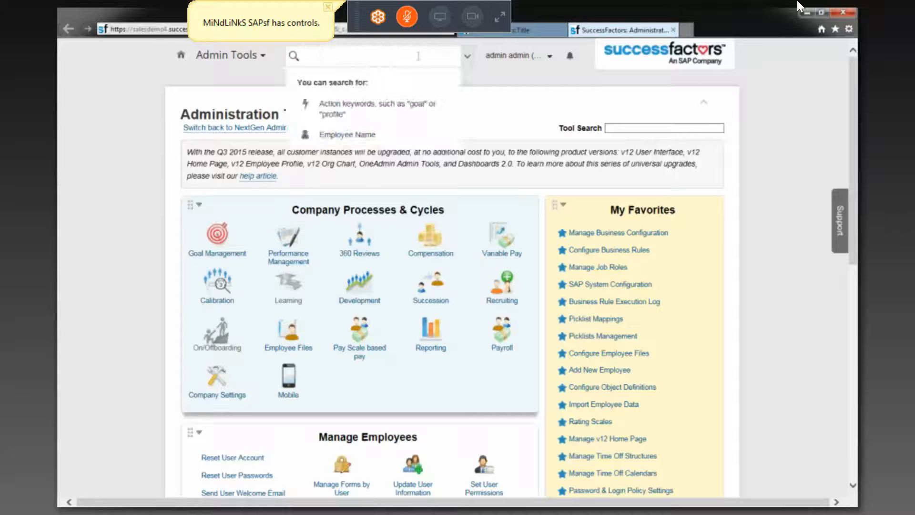
pyautogui.write('pe')
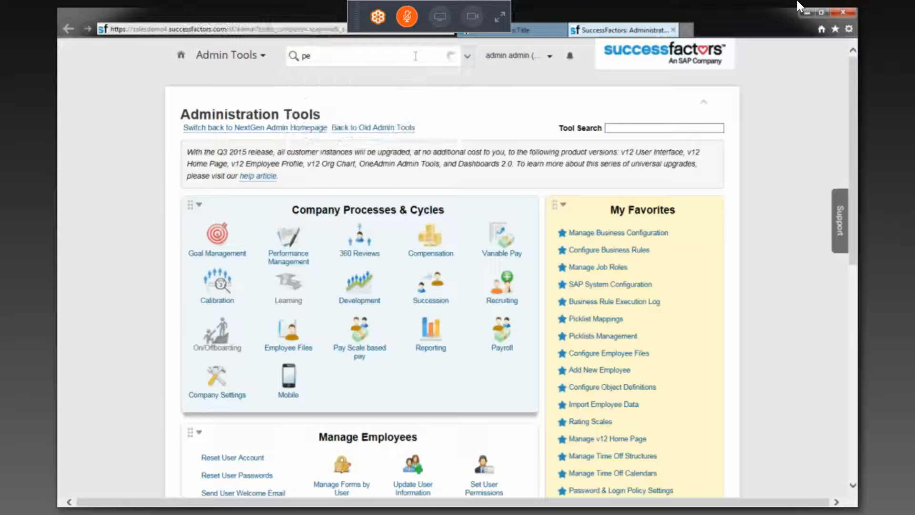
pyautogui.write('ter')
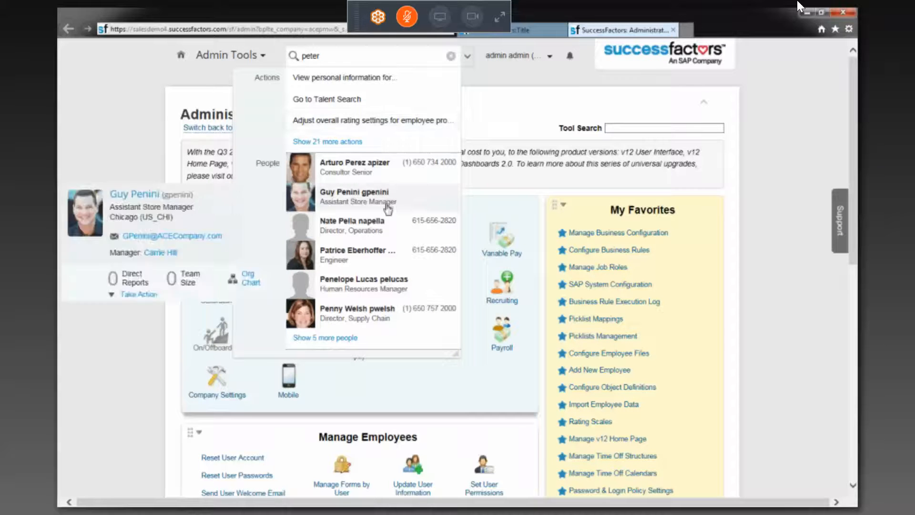
pyautogui.moveTo(366, 258)
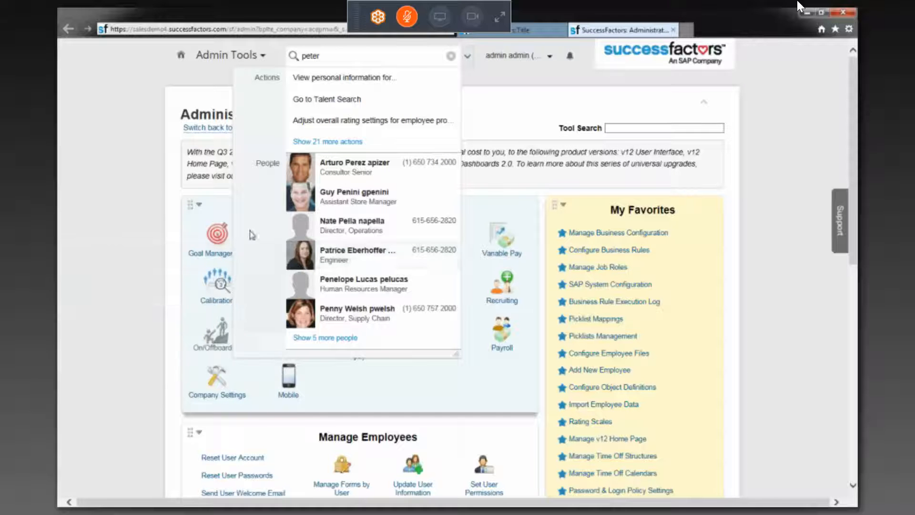
pyautogui.moveTo(324, 253)
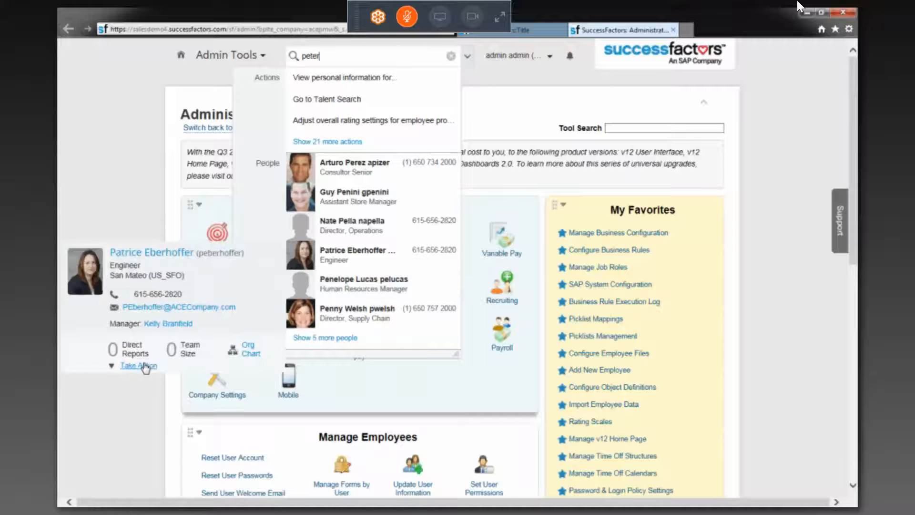
pyautogui.click(333, 257)
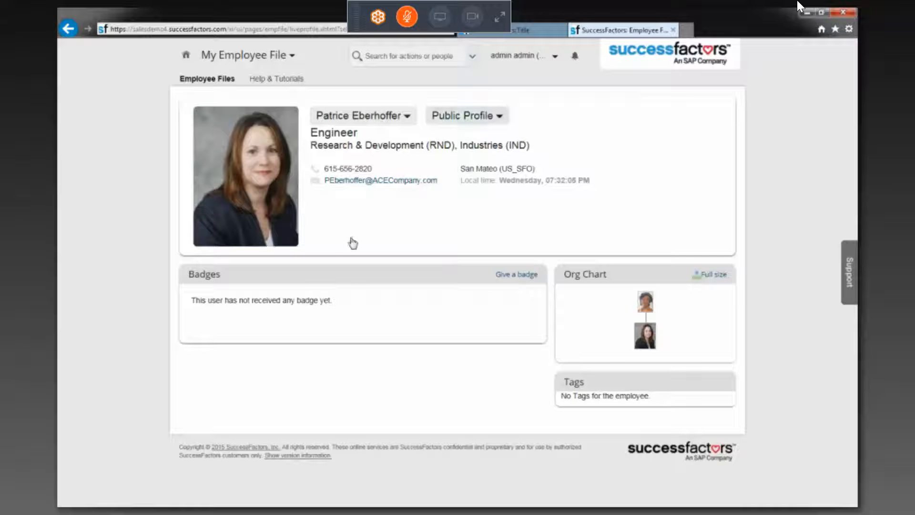
# Open the employee's Job Information history from Employment Information and start a correction of the 07/01/2012 New Position record
pyautogui.click(501, 123)
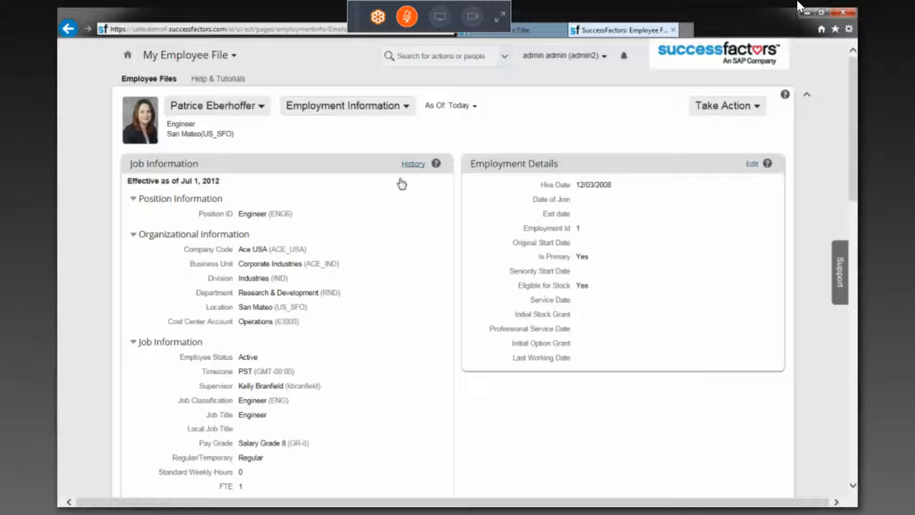
pyautogui.click(413, 165)
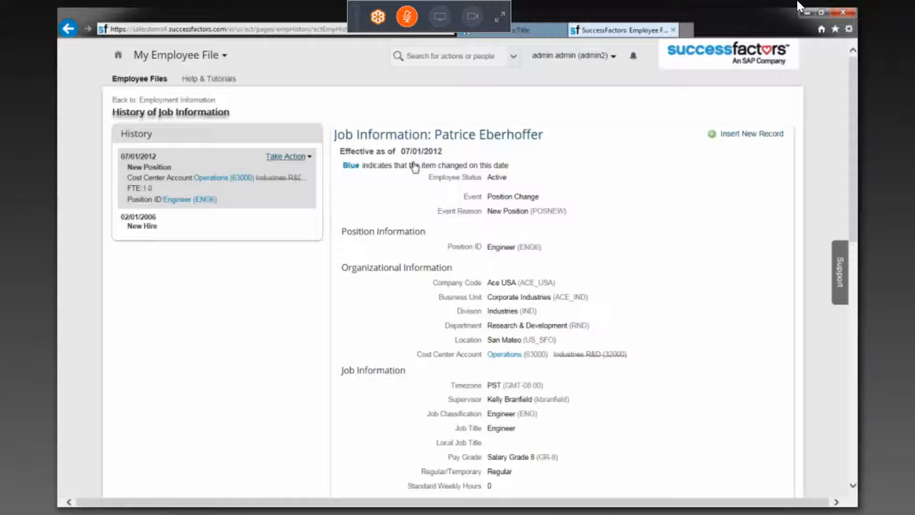
pyautogui.click(288, 156)
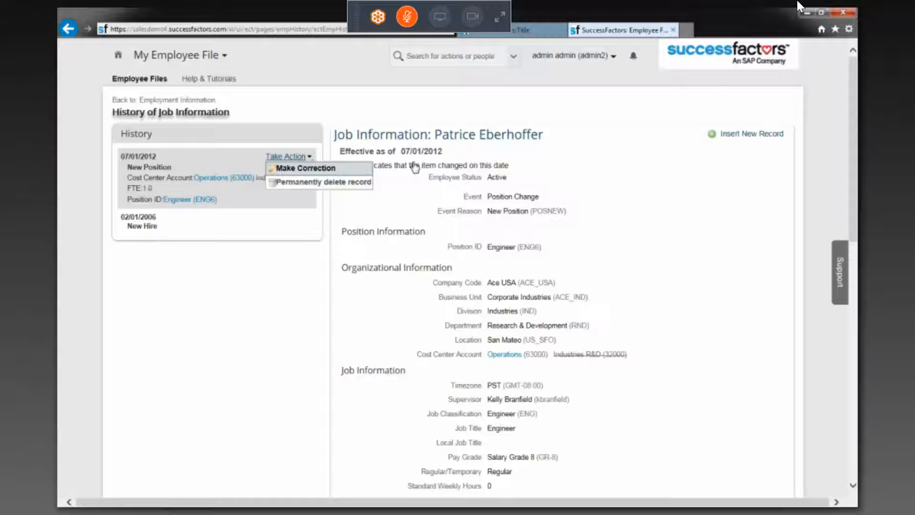
pyautogui.click(291, 167)
pyautogui.click(300, 162)
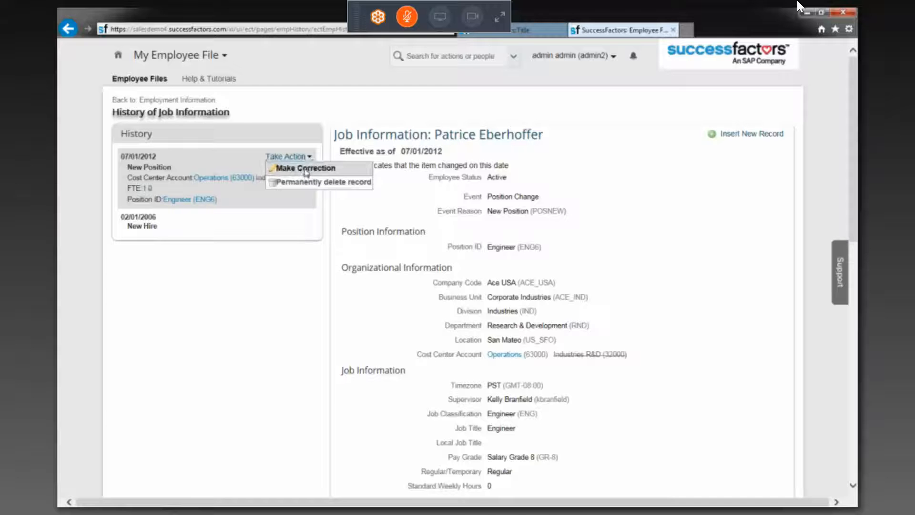
pyautogui.click(305, 170)
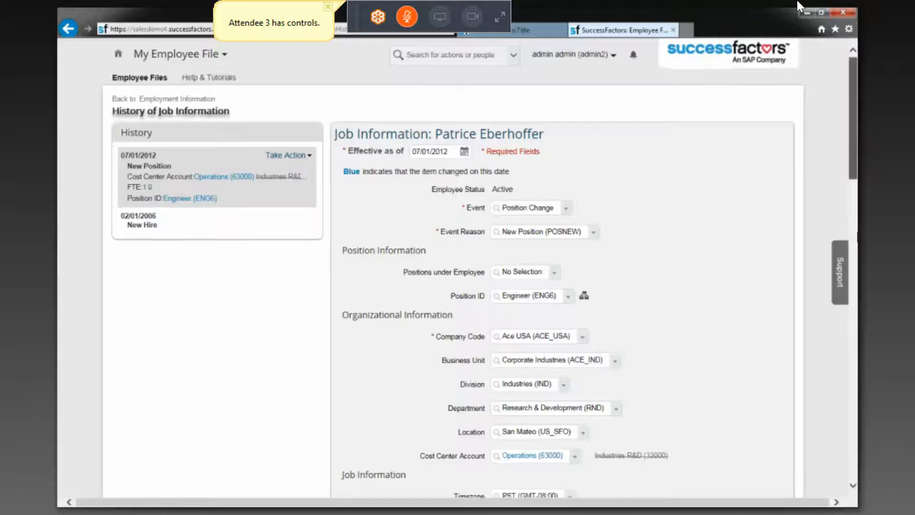
# Examine the organizational and job fields of the 07/01/2012 record, from Company Code through Supervisor, Pay Grade and the shift fields
pyautogui.scroll(-5, 800, 7)
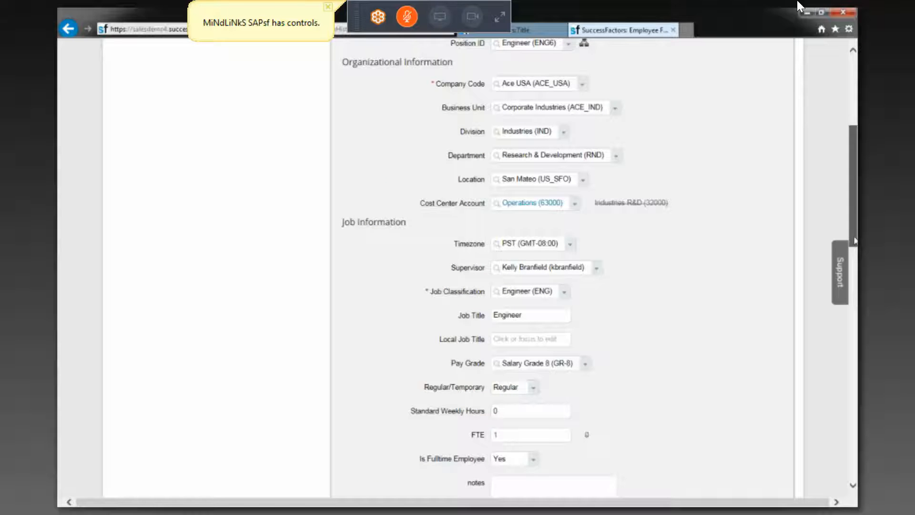
pyautogui.moveTo(854, 237); pyautogui.dragTo(854, 236)
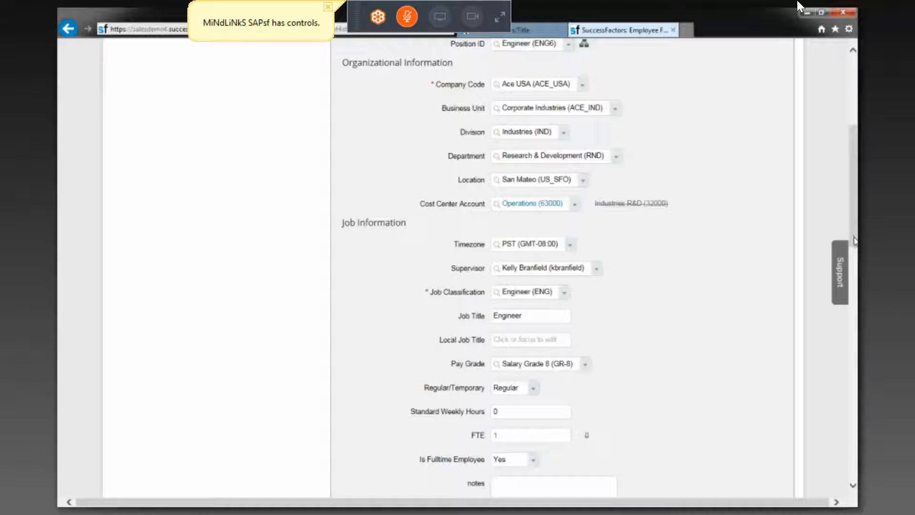
pyautogui.click(563, 266)
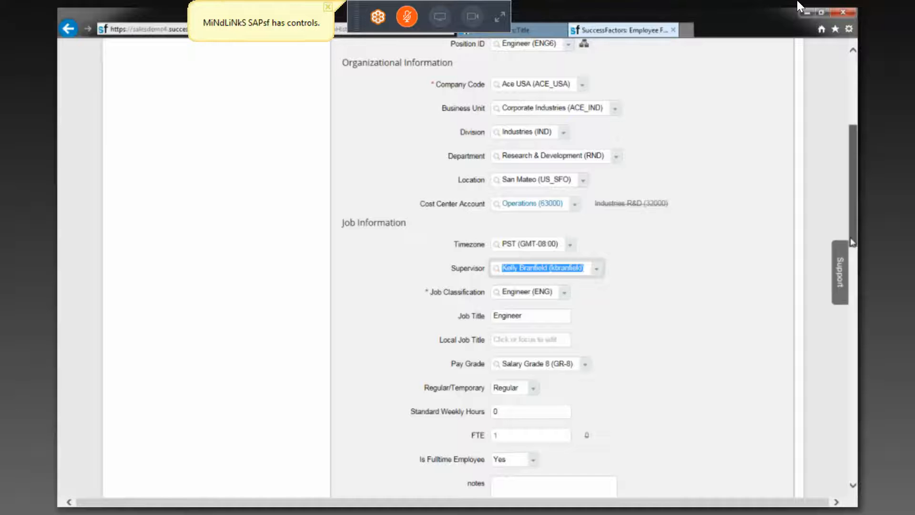
pyautogui.scroll(-2, 852, 242)
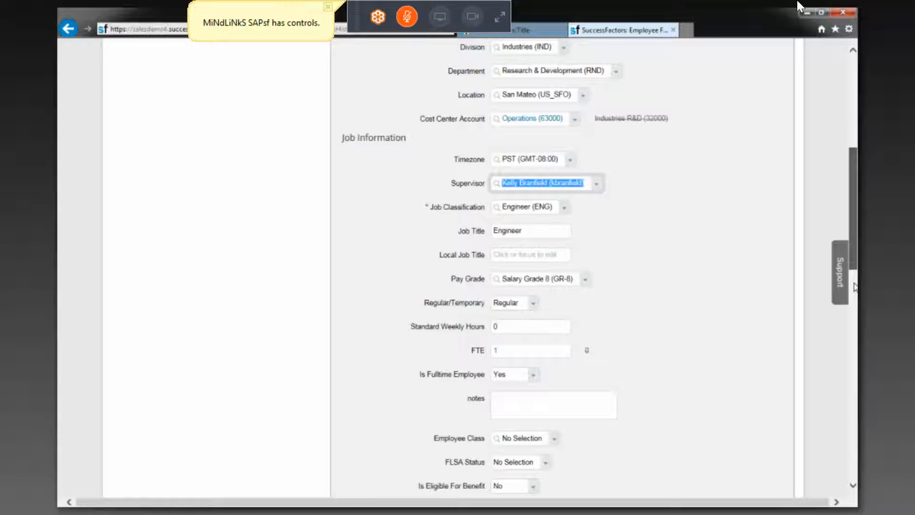
pyautogui.scroll(-3, 855, 286)
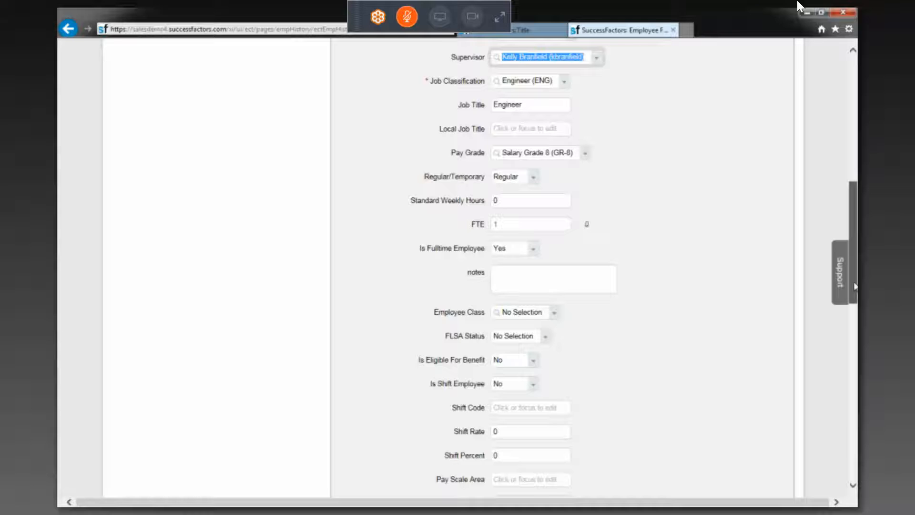
pyautogui.moveTo(855, 287); pyautogui.dragTo(856, 307)
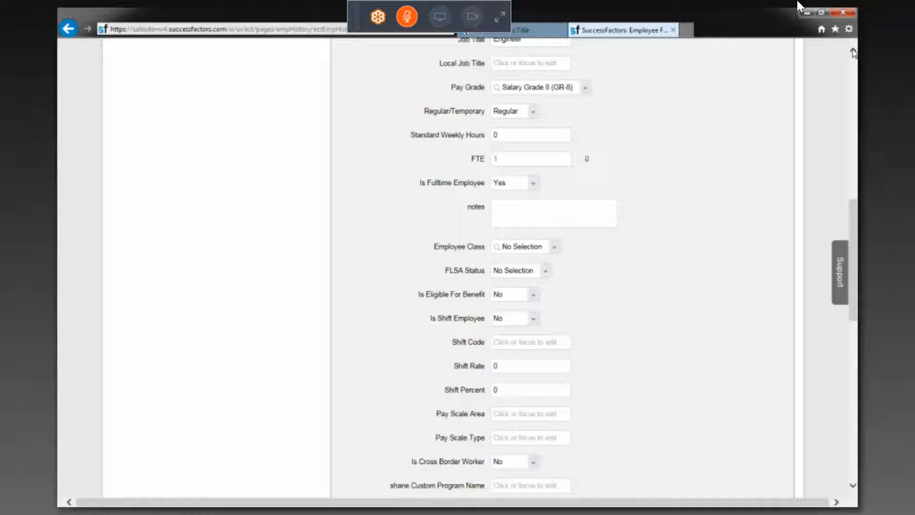
# Open the list of choices for the record's Job Classification
pyautogui.scroll(4, 853, 53)
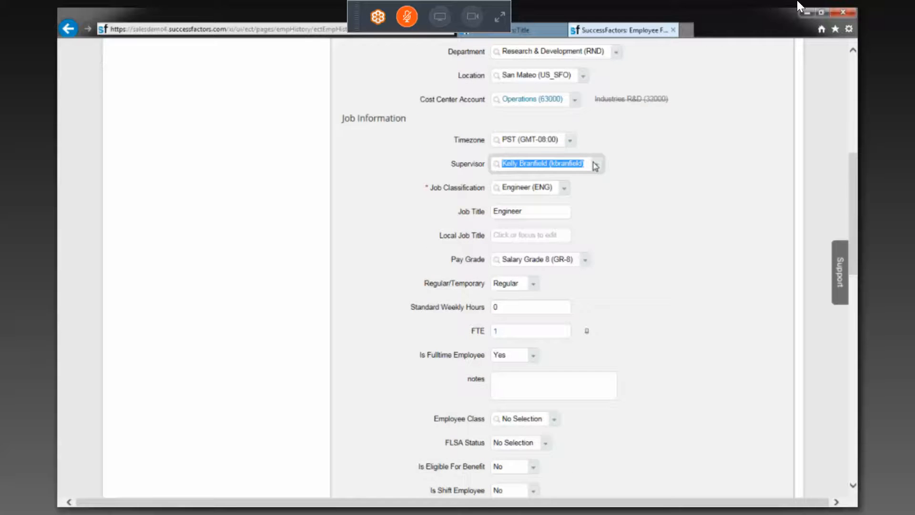
pyautogui.scroll(1, 500, 245)
pyautogui.scroll(1, 500, 245)
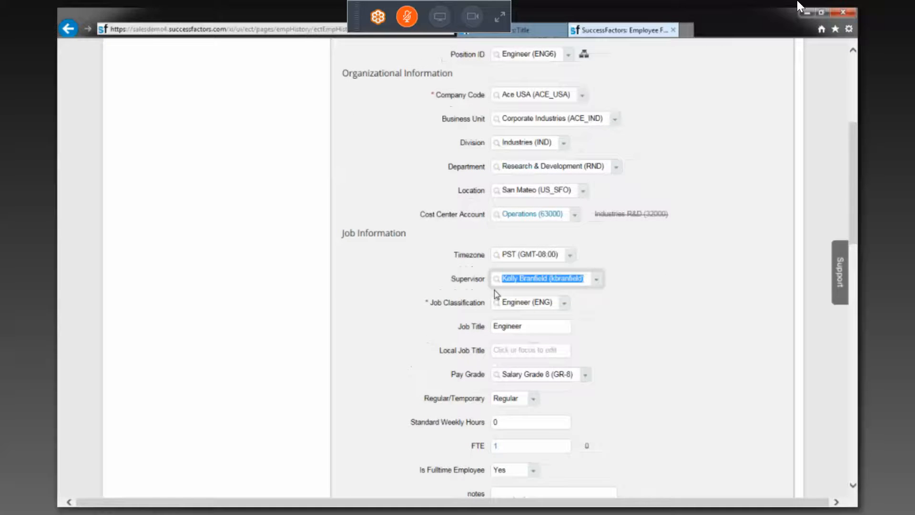
pyautogui.scroll(1, 496, 293)
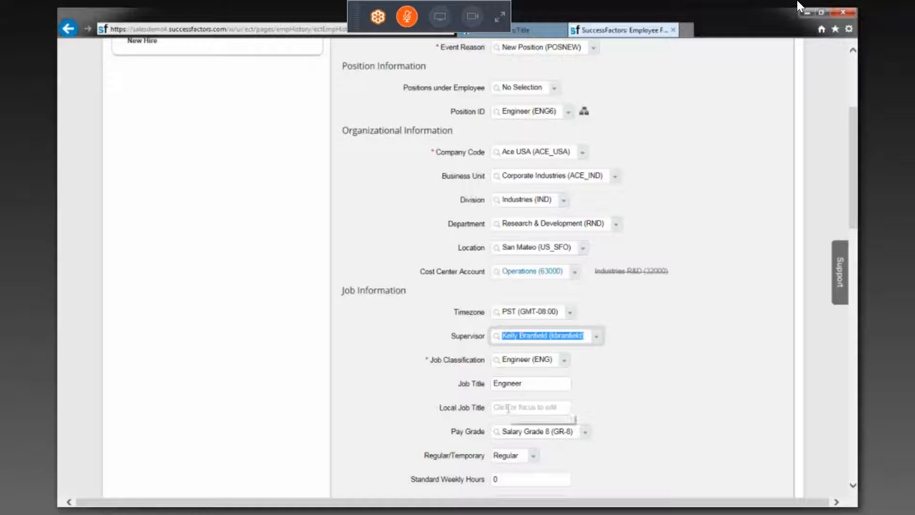
pyautogui.click(566, 364)
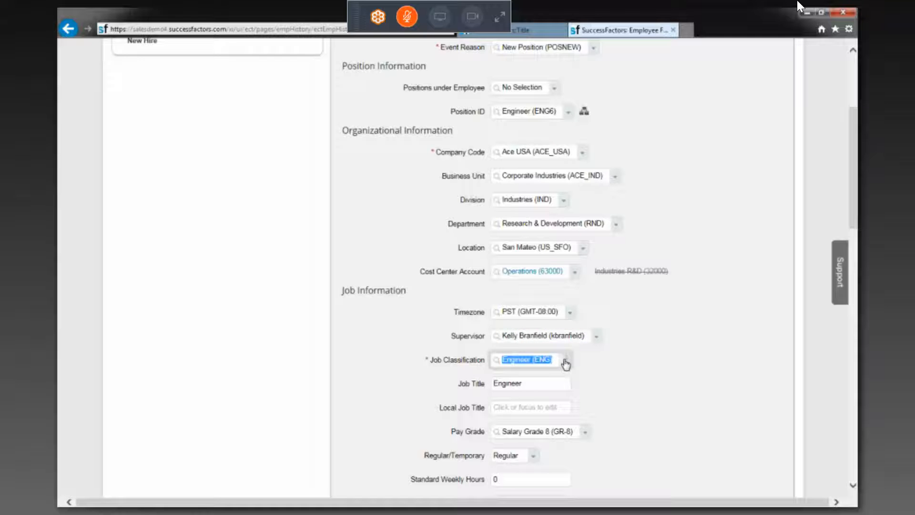
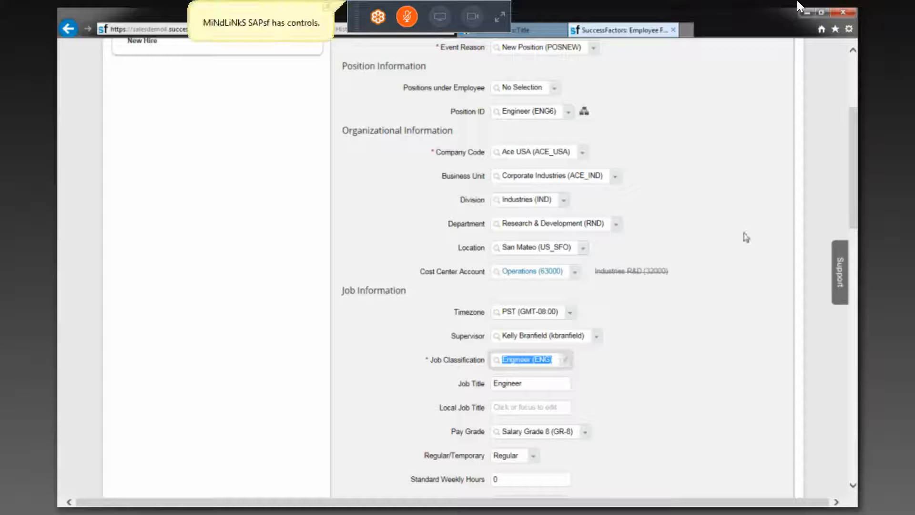
# Try to find another Job Classification for the 07/01/2012 record by searching its choices for "vice"
pyautogui.click(554, 359)
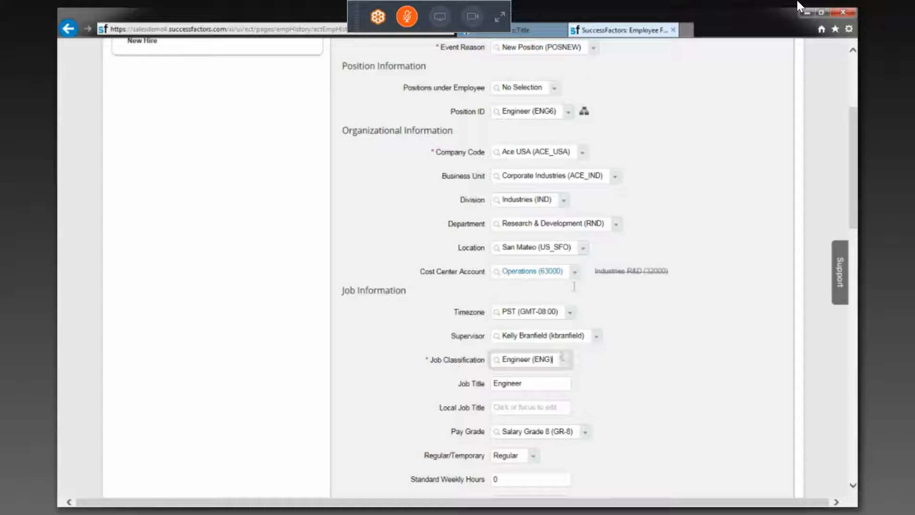
pyautogui.click(550, 360)
pyautogui.click(550, 360)
pyautogui.write('vic')
pyautogui.click(550, 361)
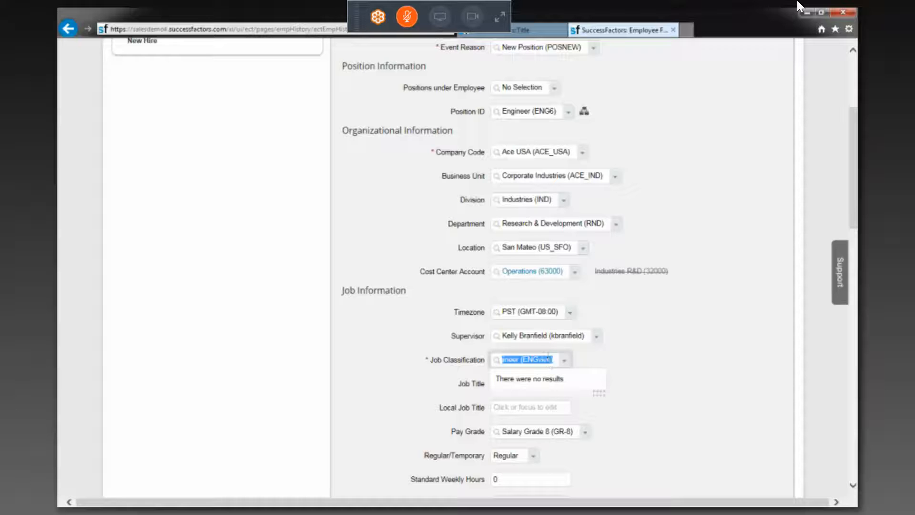
pyautogui.write('vice')
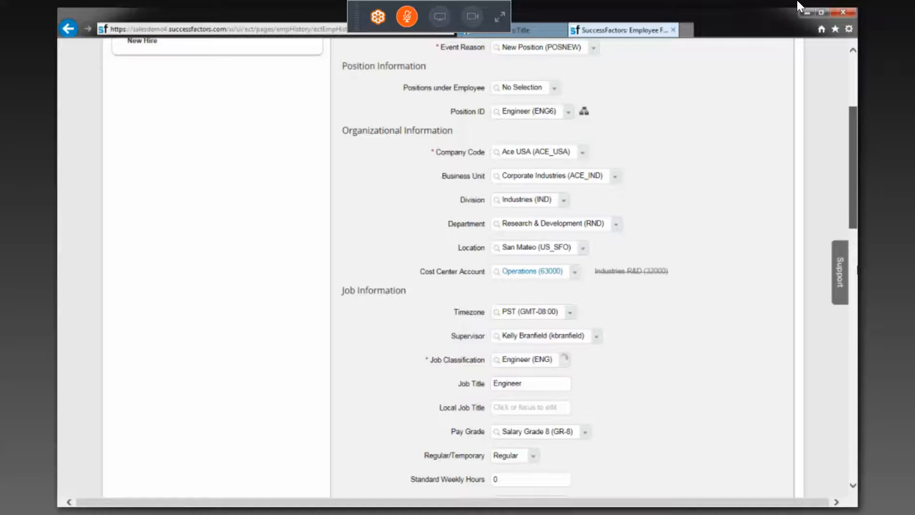
# Try to find a "Vice" entry among the Event Reason choices of the 07/01/2012 record
pyautogui.scroll(-4, 799, 6)
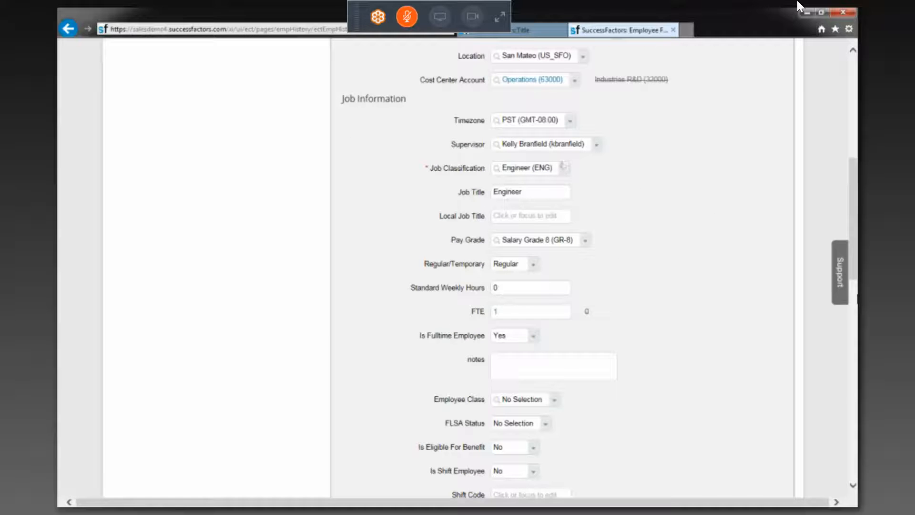
pyautogui.scroll(-8, 798, 5)
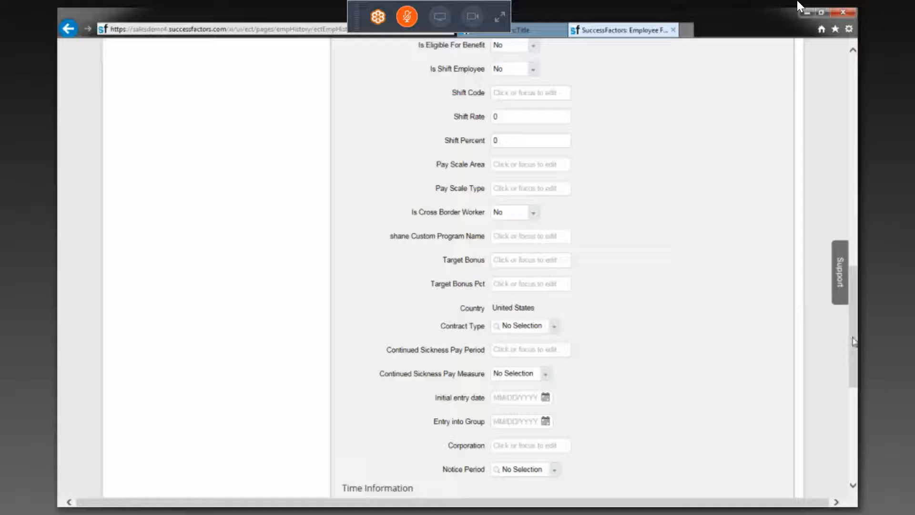
pyautogui.click(851, 188)
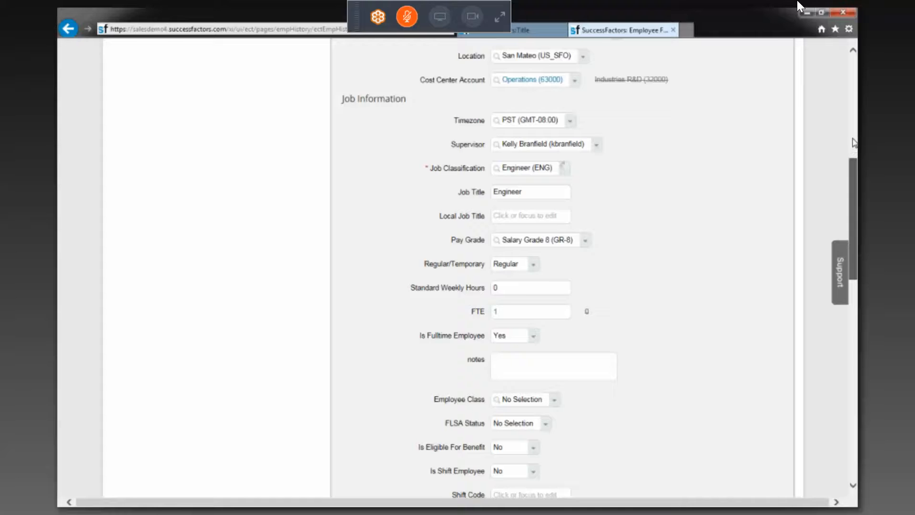
pyautogui.scroll(3, 854, 144)
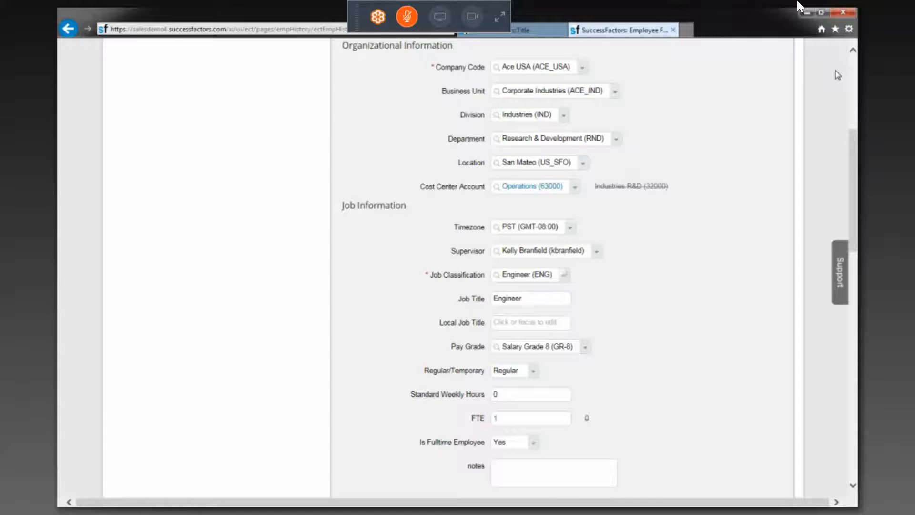
pyautogui.scroll(5, 838, 75)
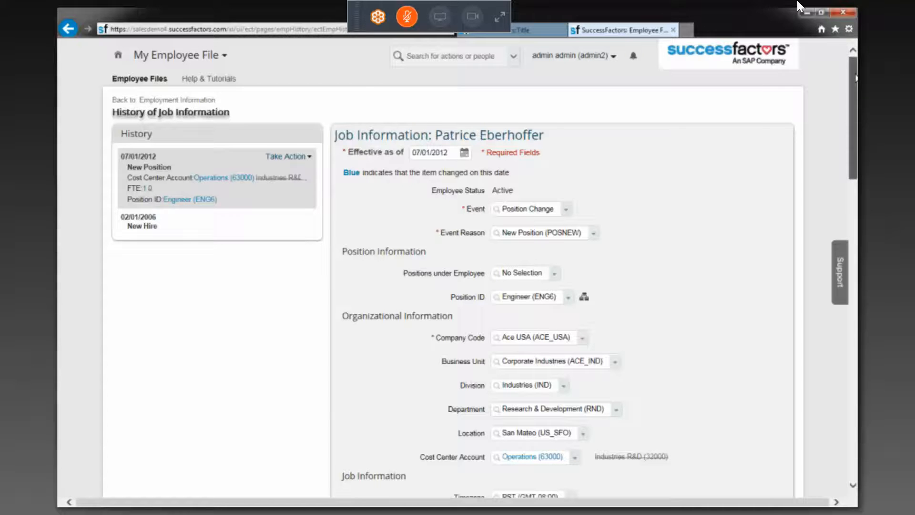
pyautogui.moveTo(856, 78); pyautogui.dragTo(855, 78)
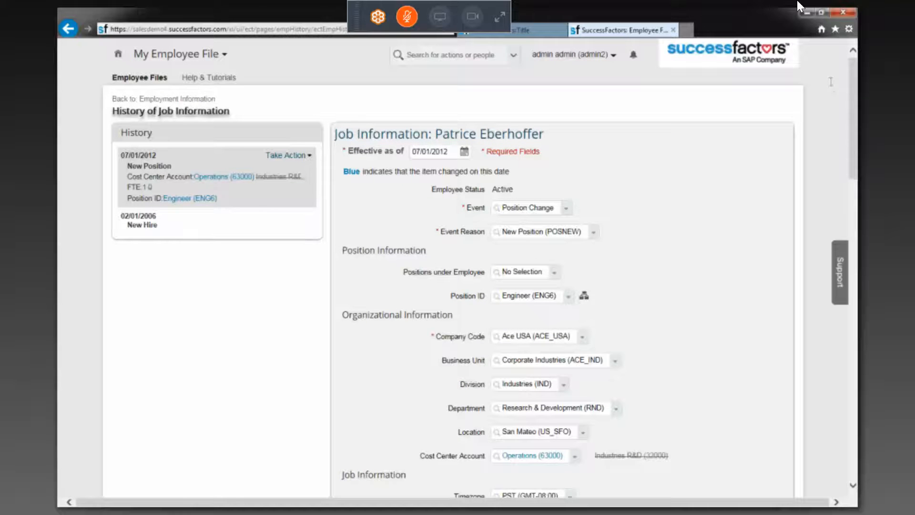
pyautogui.click(541, 231)
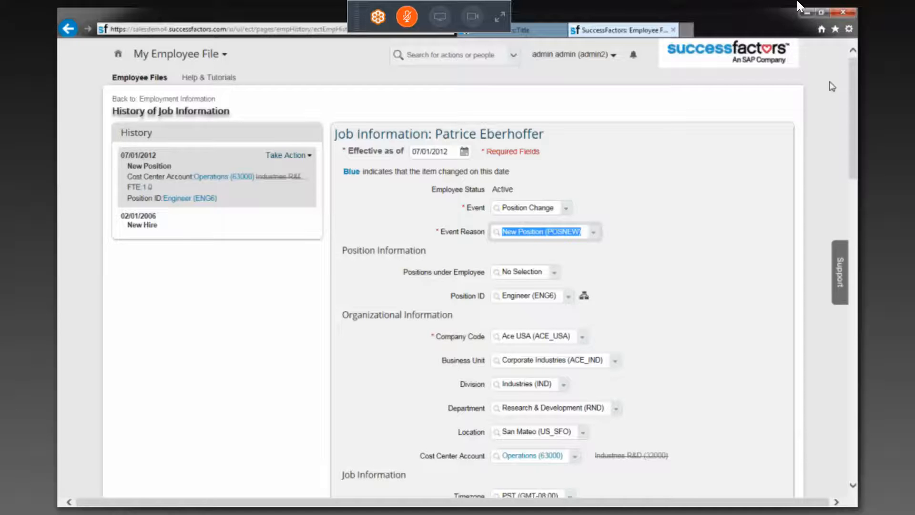
pyautogui.write('M')
pyautogui.write('ice')
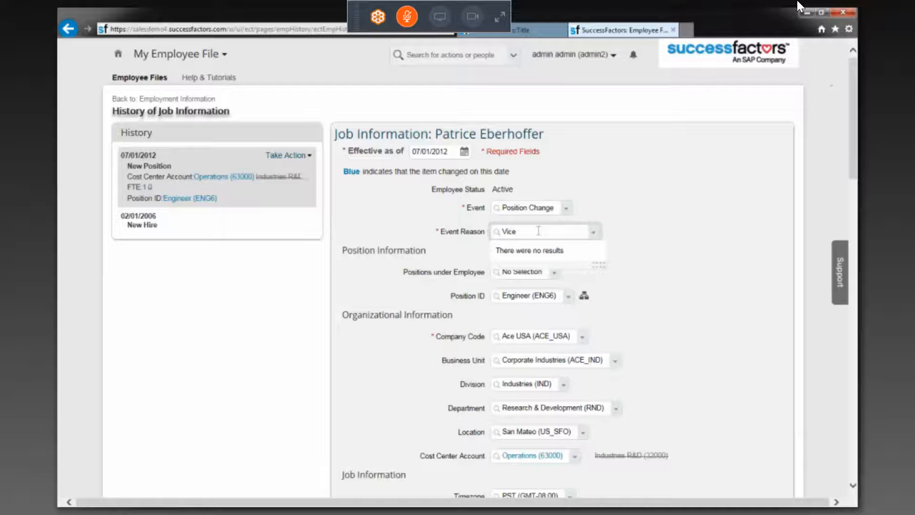
pyautogui.press('BackSpace')
pyautogui.press('BackSpace')
pyautogui.press('BackSpace')
pyautogui.press('BackSpace')
pyautogui.write('1')
pyautogui.press('Tab')
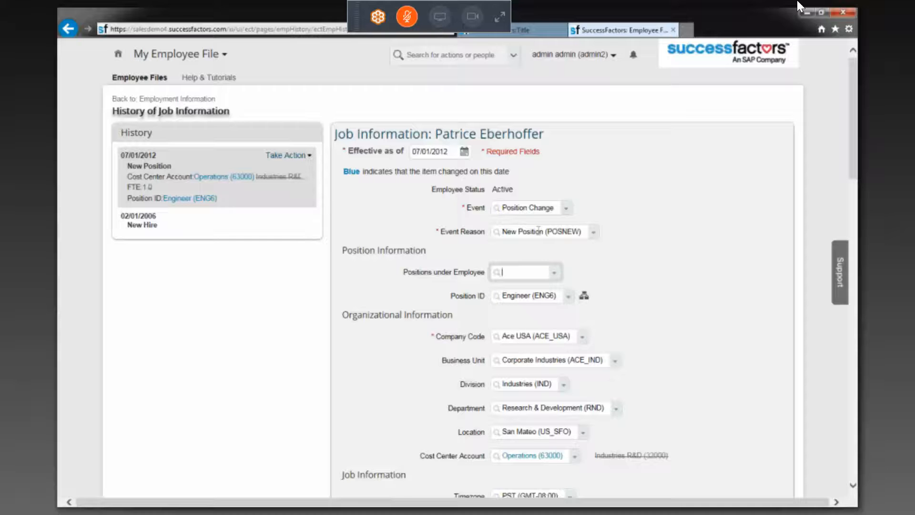
# Set the record's Position ID to Shift Supervisor (SHFT_SUPER), found by searching the positions for "vi"
pyautogui.press('Tab')
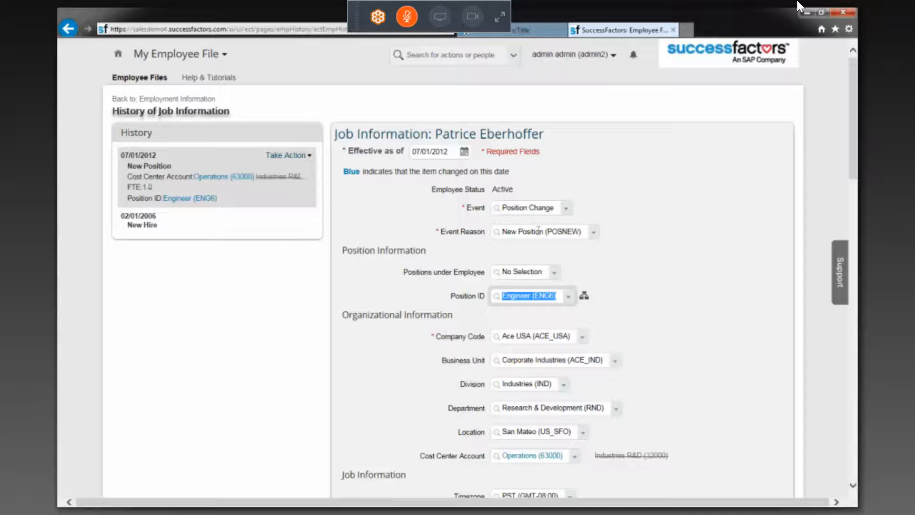
pyautogui.write('vic')
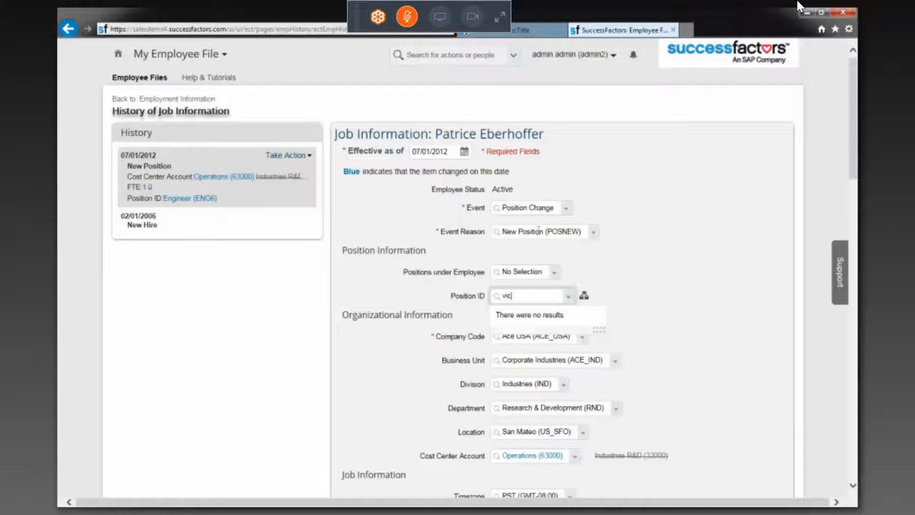
pyautogui.press('BackSpace')
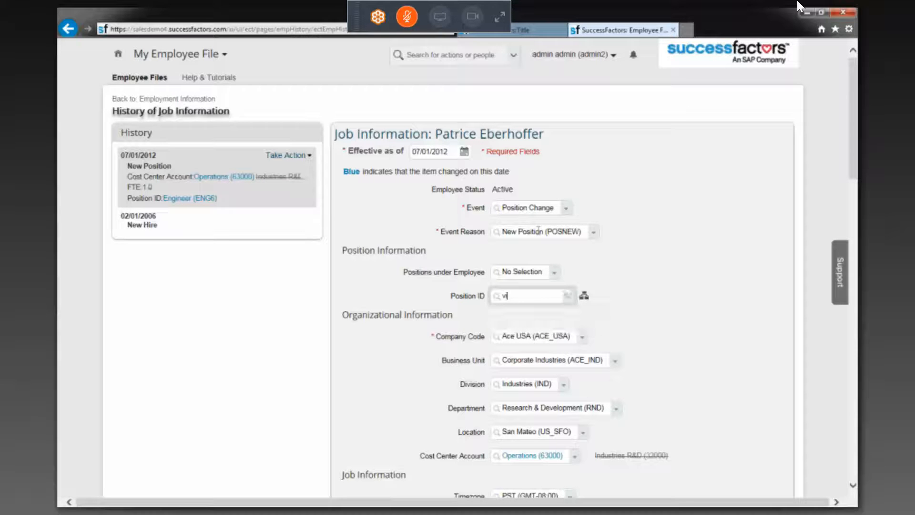
pyautogui.press('BackSpace')
pyautogui.write('i')
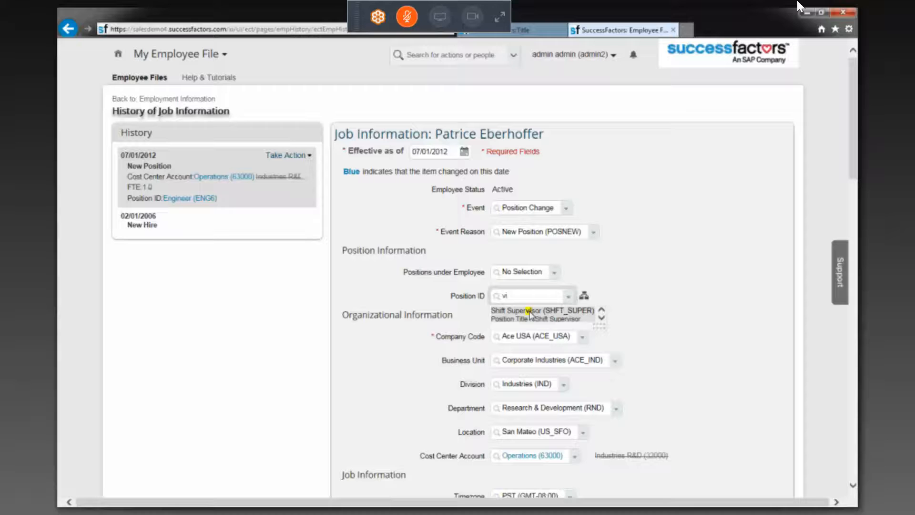
pyautogui.click(530, 313)
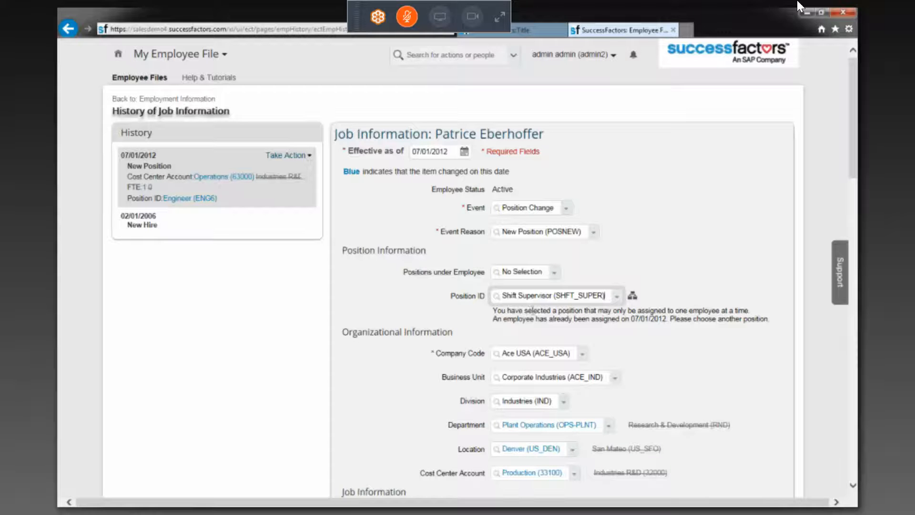
# Examine the record's fields for propagated changes, from Organizational Information through Job, Time and EEO Information, and return to the Position ID
pyautogui.click(853, 489)
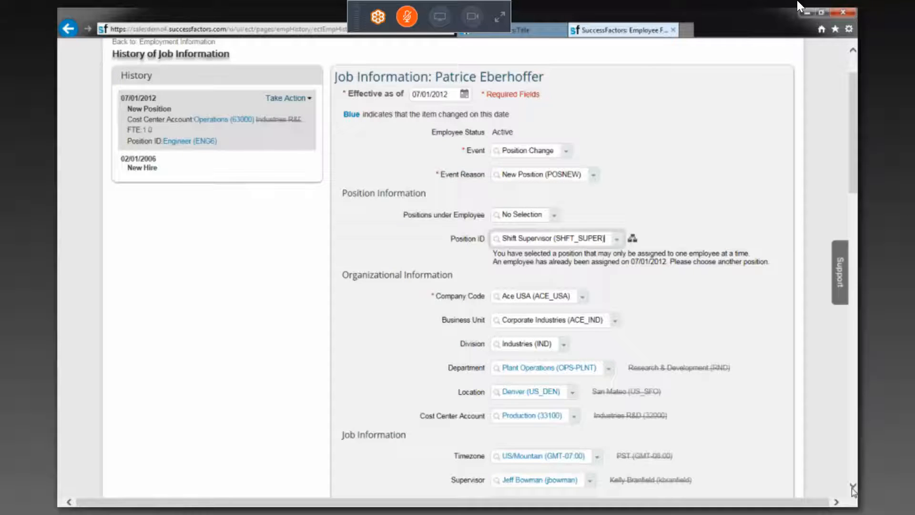
pyautogui.click(853, 488)
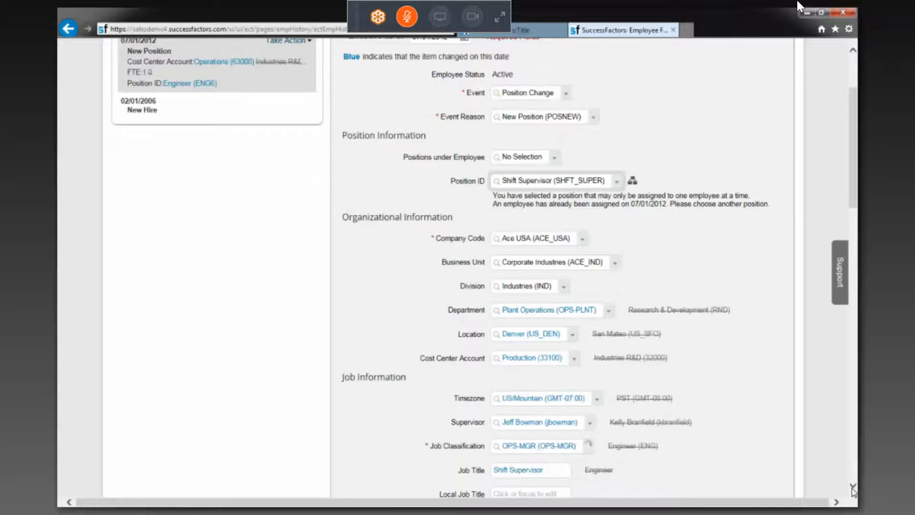
pyautogui.click(853, 488)
pyautogui.click(853, 489)
pyautogui.click(854, 489)
pyautogui.click(853, 489)
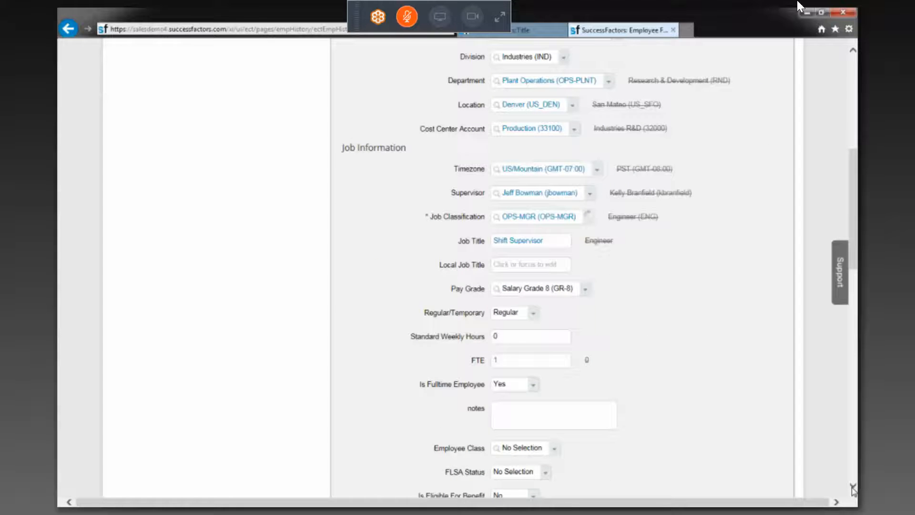
pyautogui.click(854, 489)
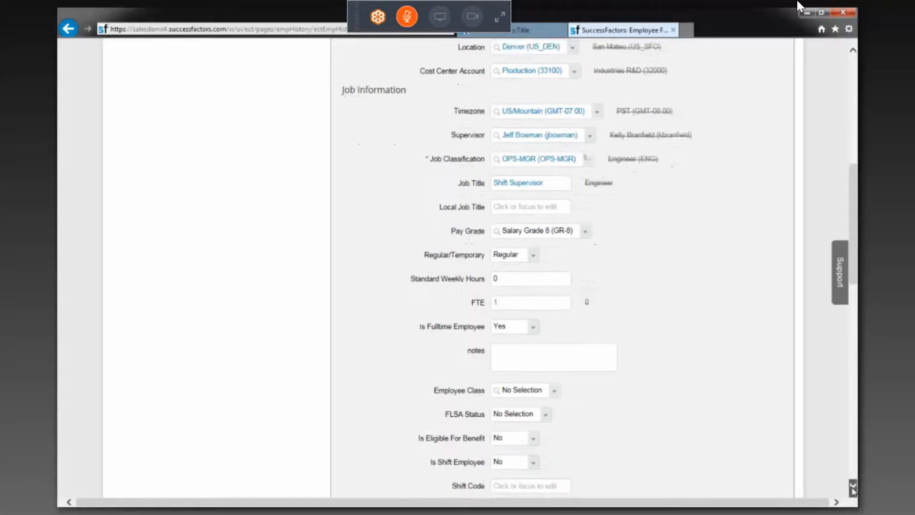
pyautogui.click(853, 489)
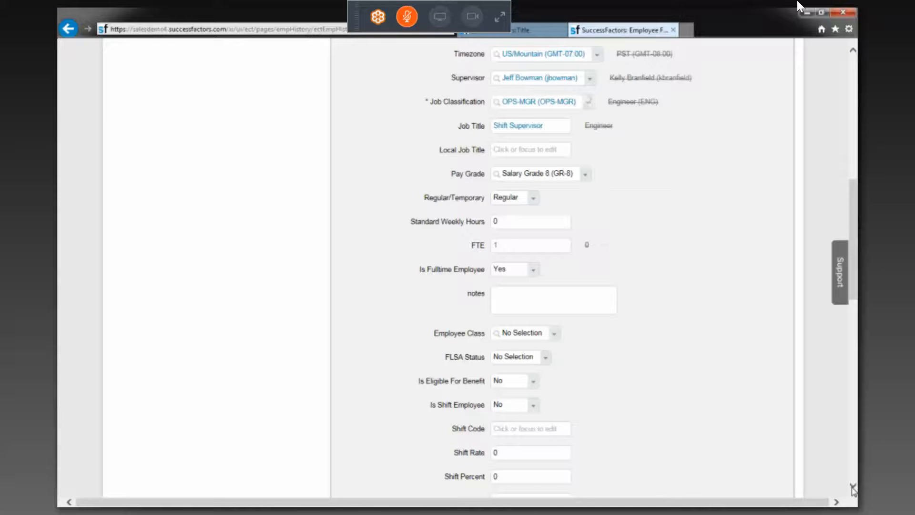
pyautogui.click(853, 487)
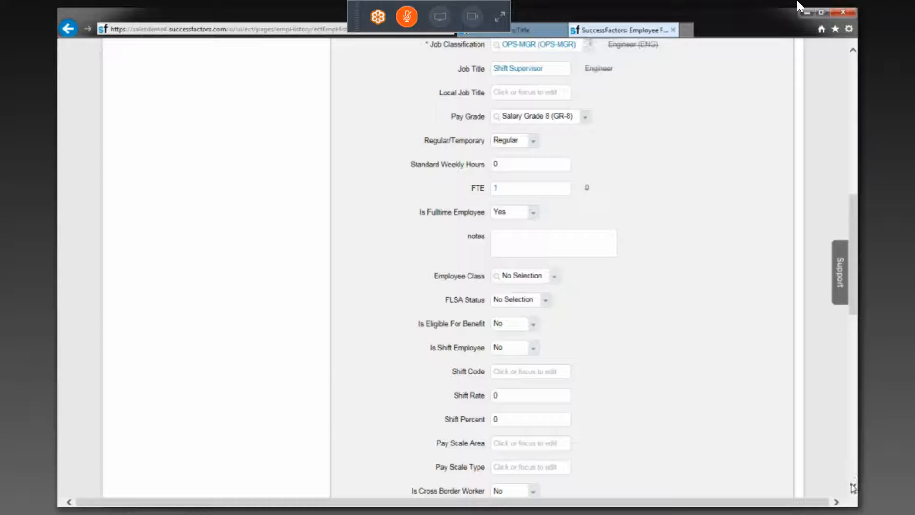
pyautogui.scroll(-6, 853, 487)
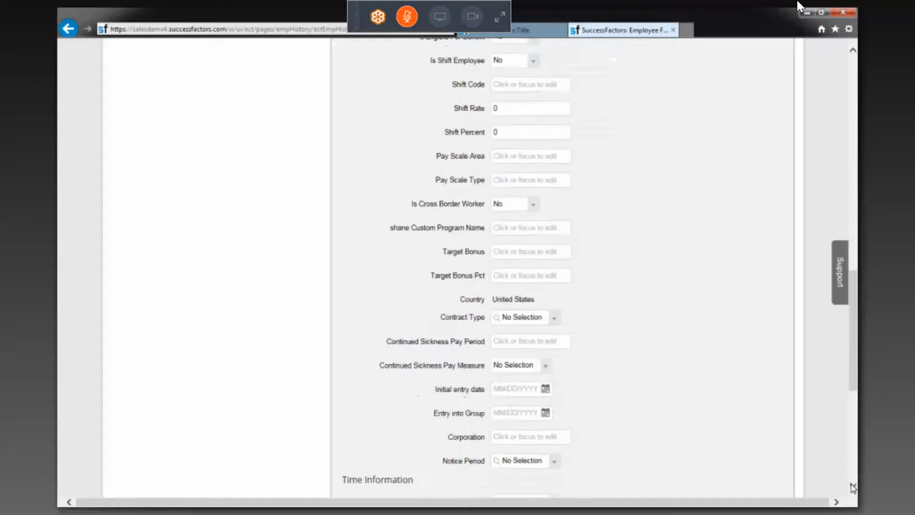
pyautogui.scroll(-5, 853, 488)
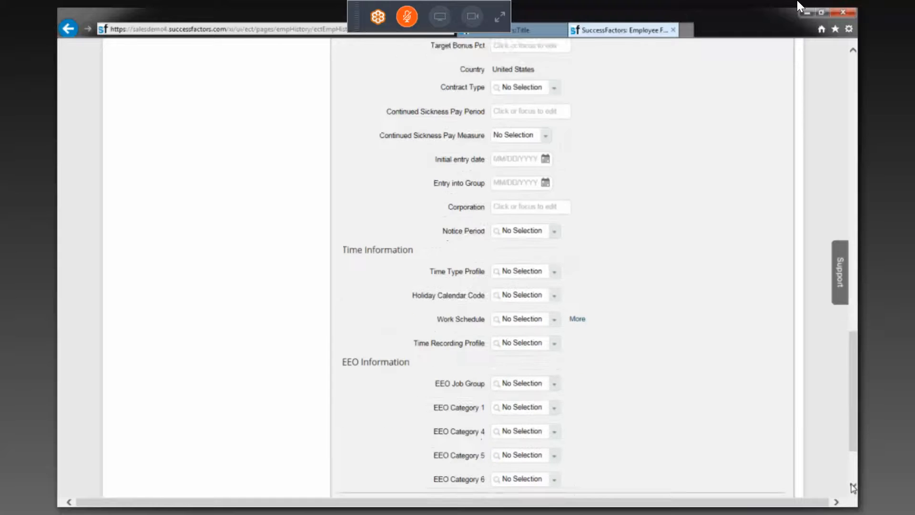
pyautogui.scroll(-2, 854, 487)
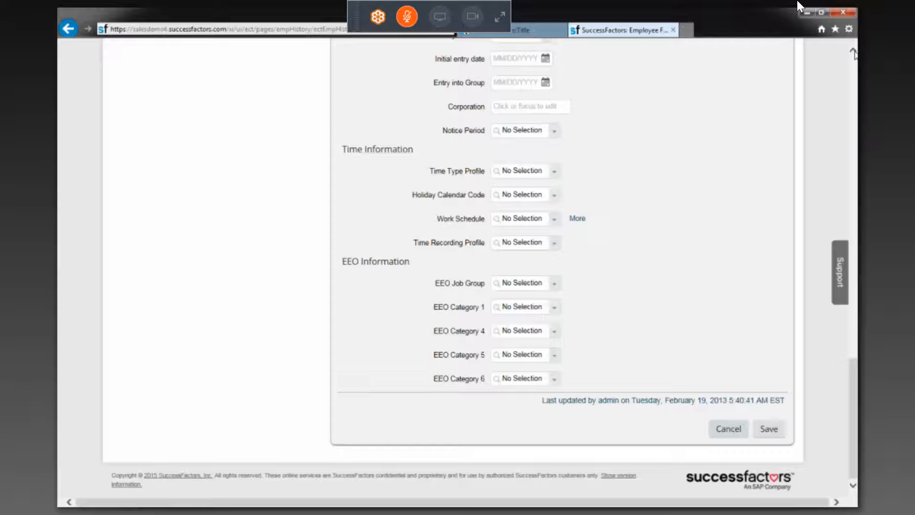
pyautogui.scroll(9, 854, 53)
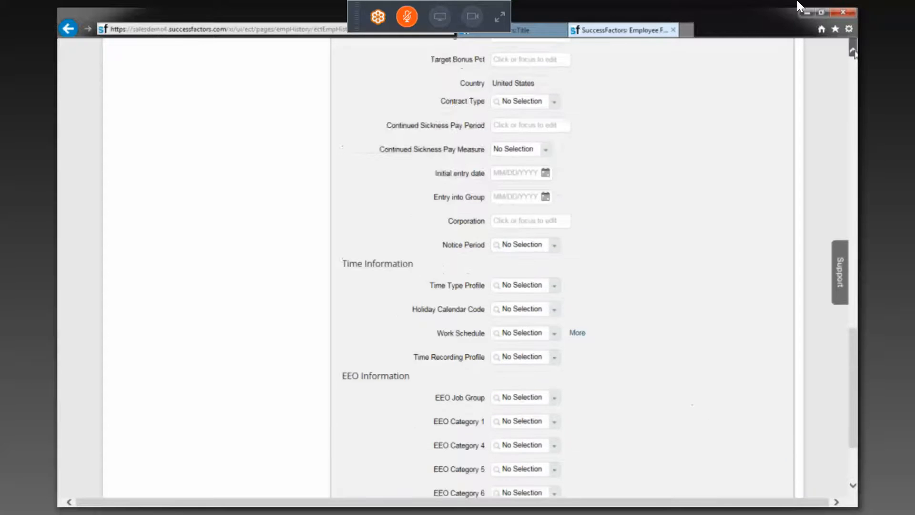
pyautogui.scroll(7, 853, 53)
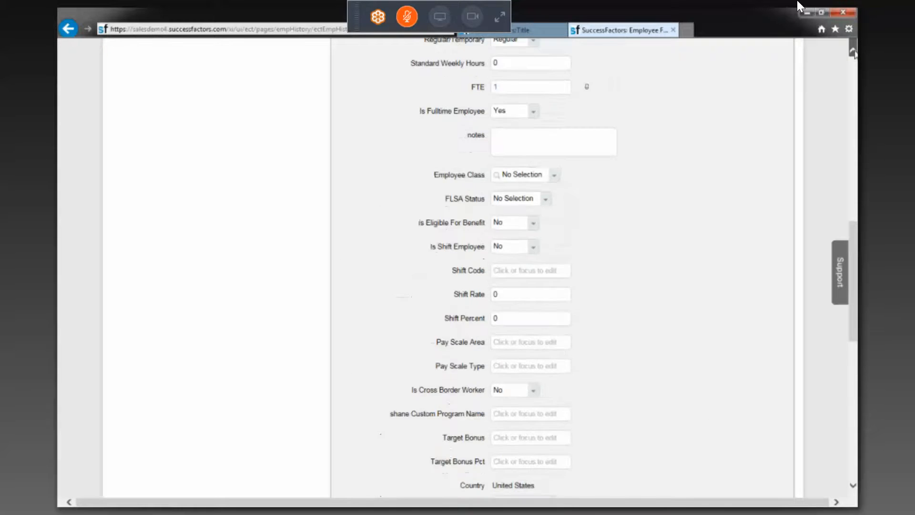
pyautogui.scroll(4, 853, 53)
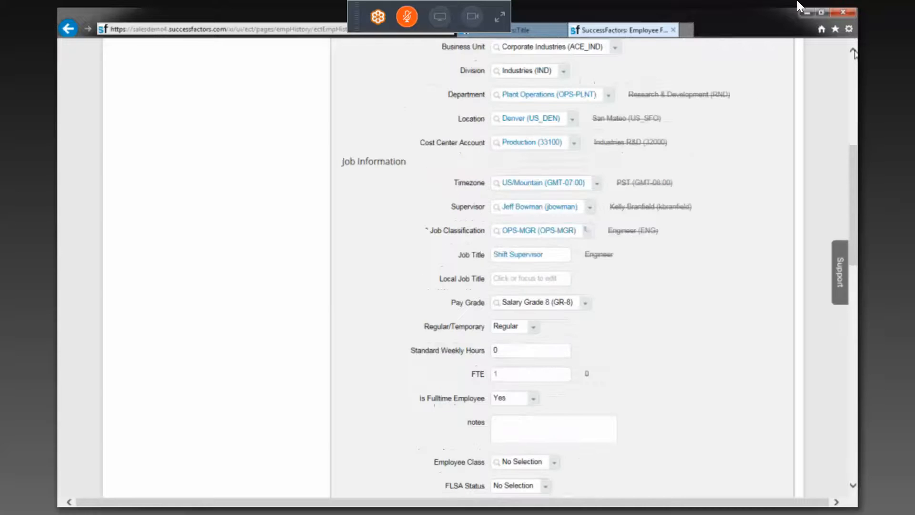
pyautogui.scroll(5, 854, 64)
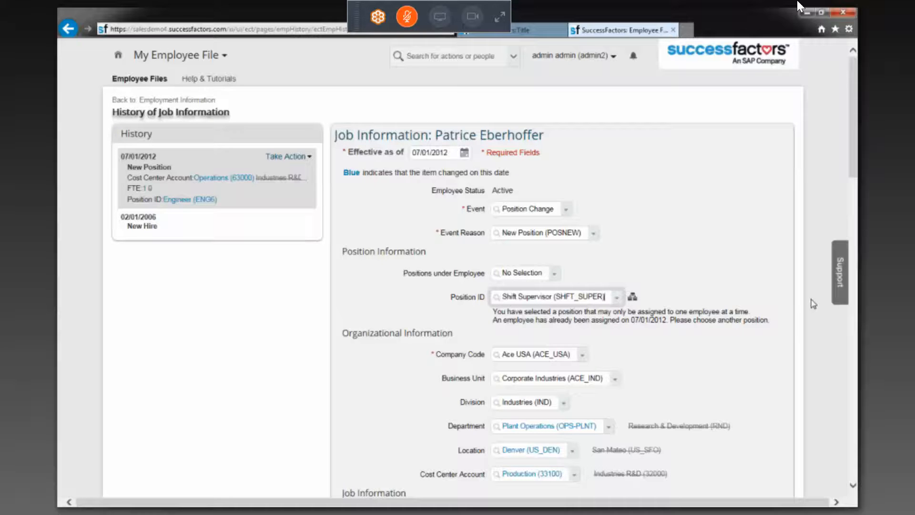
pyautogui.click(853, 228)
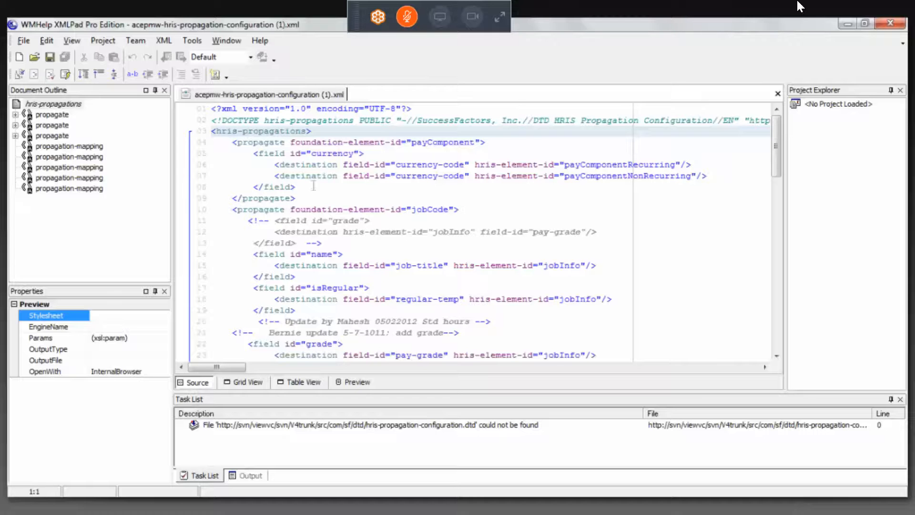
# Switch to XMLPad and examine the payComponent and jobCode propagations in the HRIS propagation configuration, including the jobCode name field mapped to job-title
pyautogui.moveTo(302, 187); pyautogui.dragTo(217, 131)
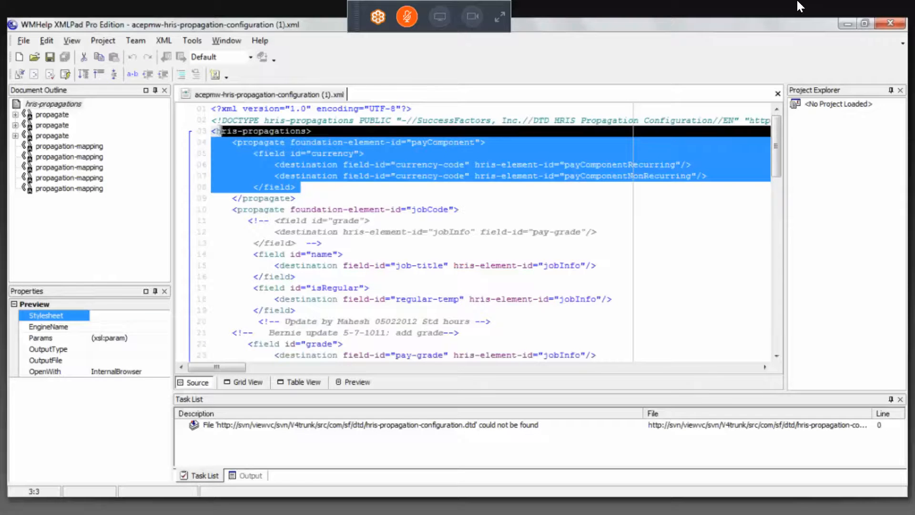
pyautogui.click(254, 209)
pyautogui.click(232, 198)
pyautogui.click(414, 143)
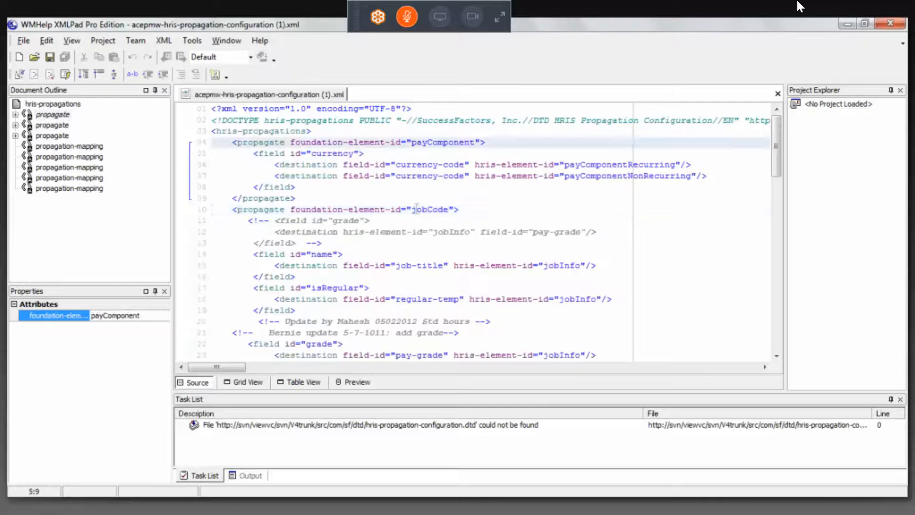
pyautogui.doubleClick(417, 209)
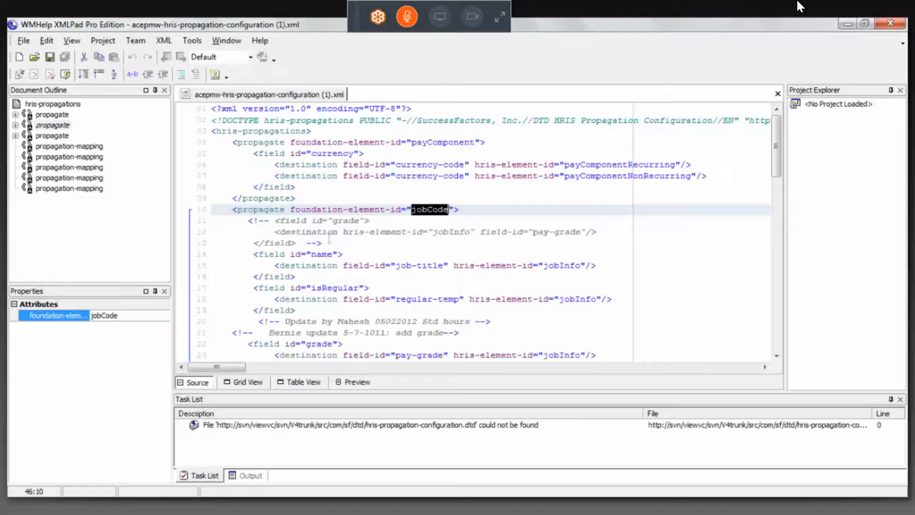
pyautogui.click(322, 253)
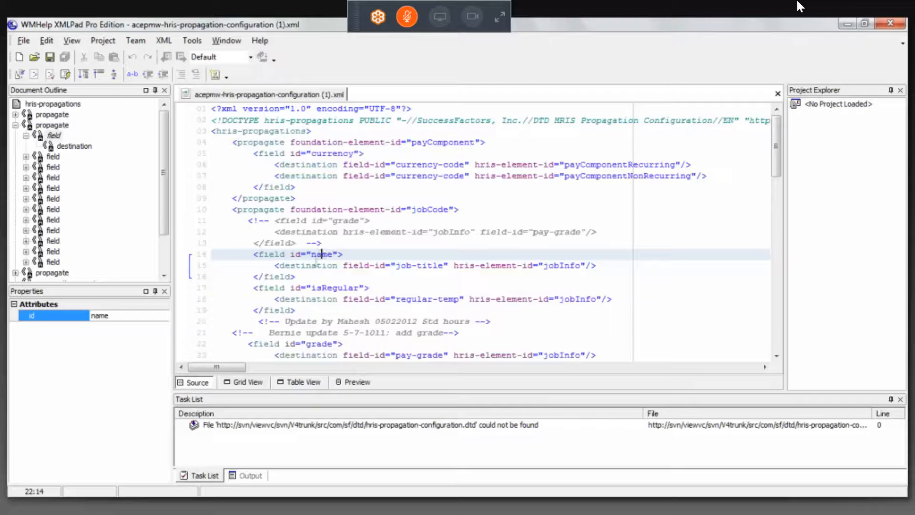
# Highlight the job-title field ID and the jobInfo element ID in the destination line of the jobCode name field
pyautogui.click(438, 266)
pyautogui.hotkey('shift', 'Left')
pyautogui.hotkey('shift', 'Left')
pyautogui.hotkey('shift', 'Left')
pyautogui.hotkey('shift', 'Left')
pyautogui.hotkey('shift', 'Left')
pyautogui.hotkey('shift', 'Left')
pyautogui.hotkey('shift', 'Left')
pyautogui.hotkey('shift', 'Left')
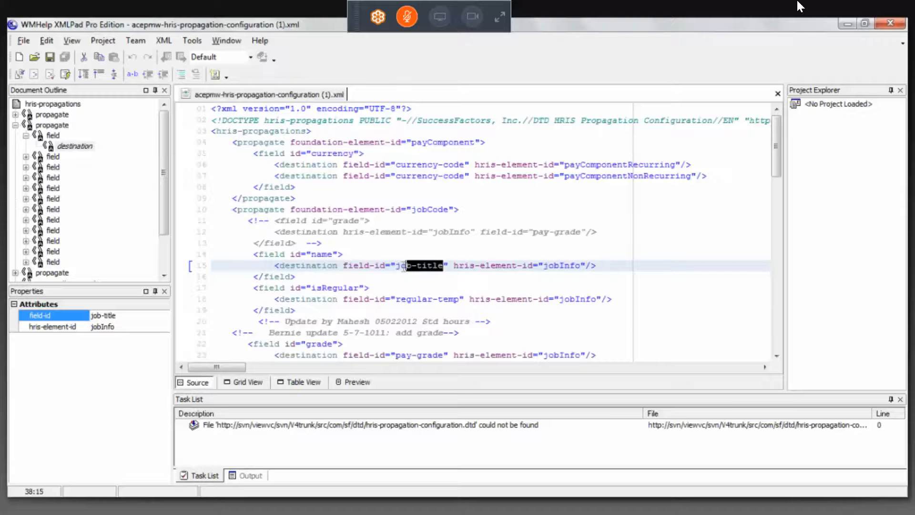
pyautogui.moveTo(580, 265); pyautogui.dragTo(540, 268)
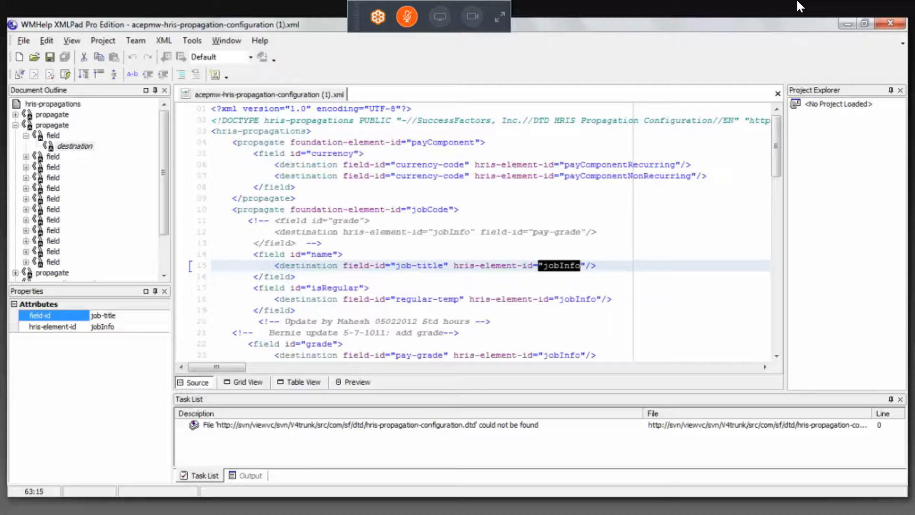
# Switch to the Word notes and append "(Jobcode)" to the Foundation Object line and "(name)" to the Field in FO line
pyautogui.hotkey('alt', 'Tab')
pyautogui.write('(')
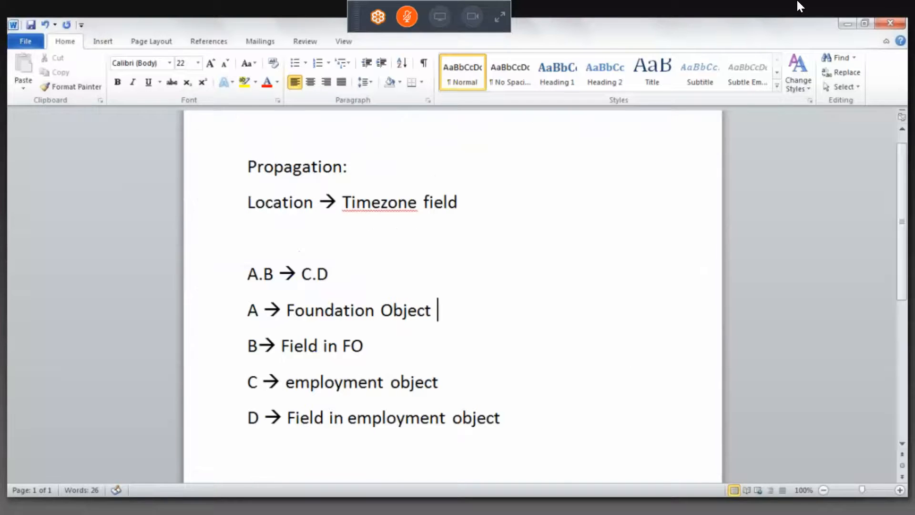
pyautogui.write('Jp')
pyautogui.press('BackSpace')
pyautogui.write('obcode)')
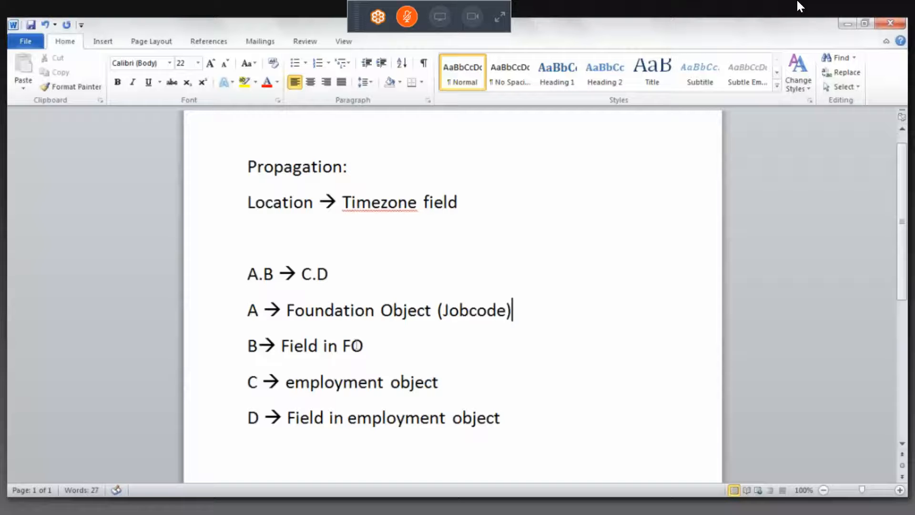
pyautogui.click(406, 347)
pyautogui.write('(n')
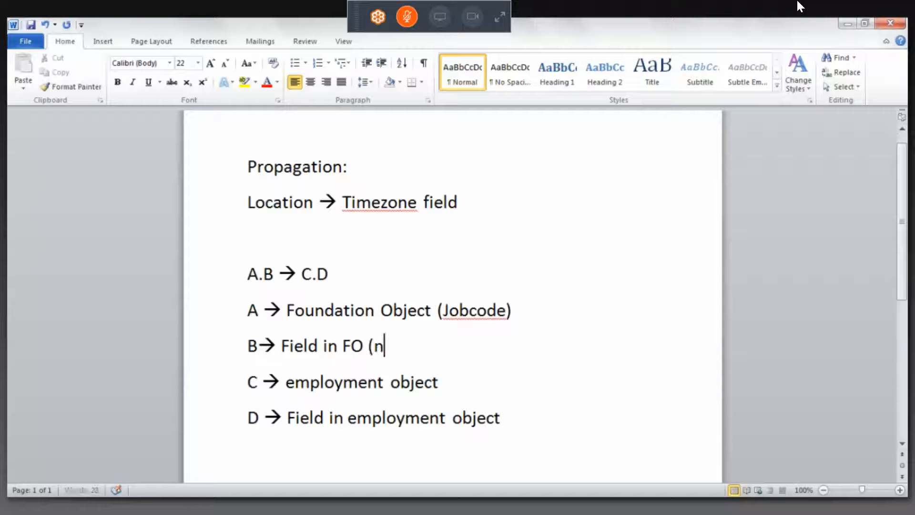
pyautogui.write('ame)')
# Append "(jobinfo)" to the employment object line and "(job-title)" to the Field in employment object line
pyautogui.click(473, 418)
pyautogui.click(464, 389)
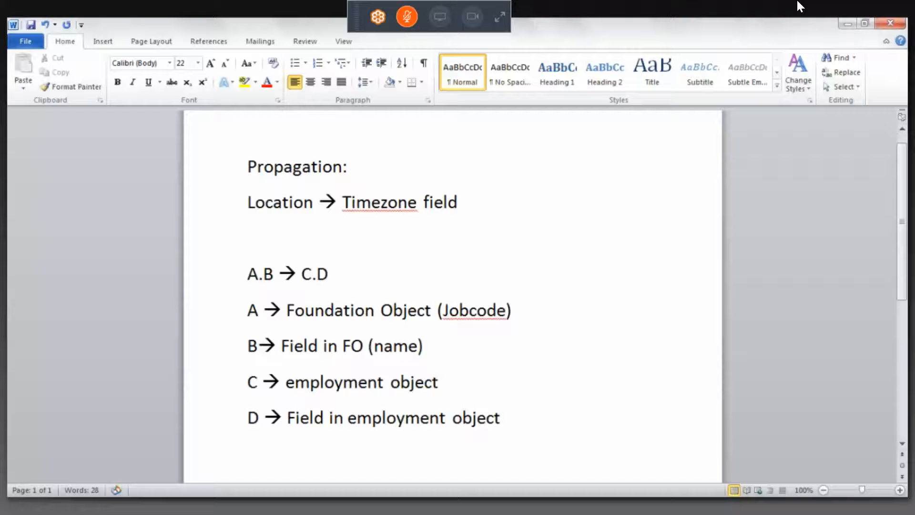
pyautogui.write('(job')
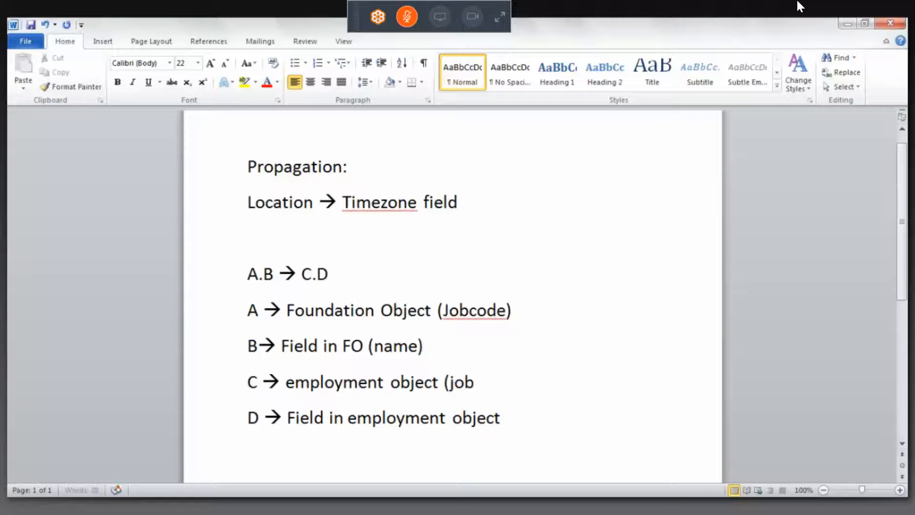
pyautogui.write('info)')
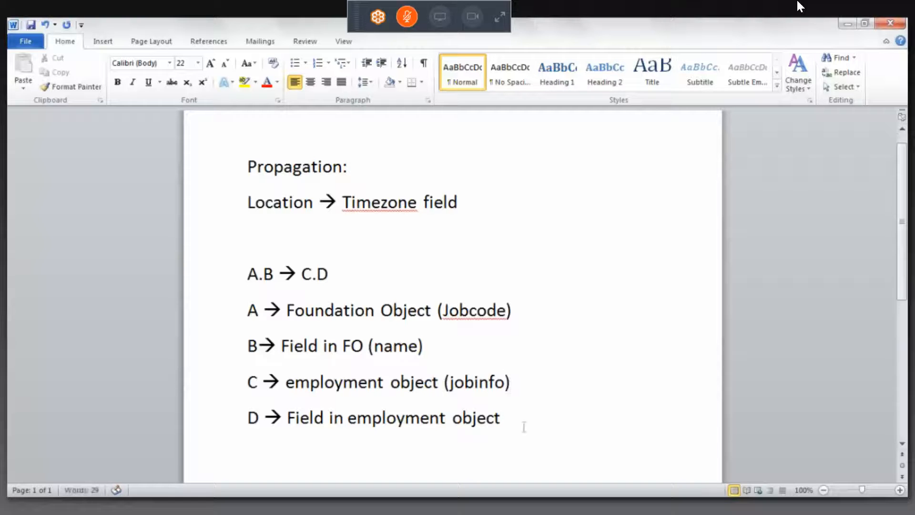
pyautogui.click(529, 425)
pyautogui.write('(job-ttiot')
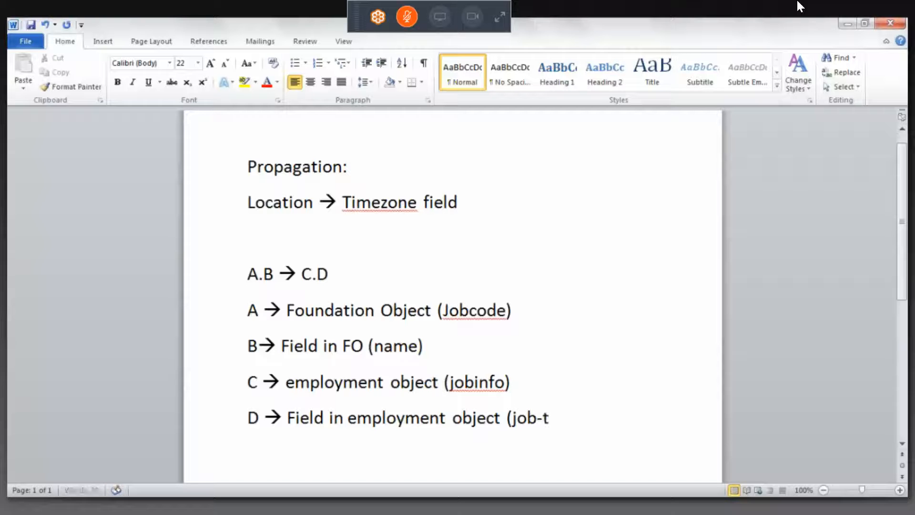
pyautogui.press('BackSpace')
pyautogui.press('BackSpace')
pyautogui.press('BackSpace')
pyautogui.press('BackSpace')
pyautogui.write('itle)')
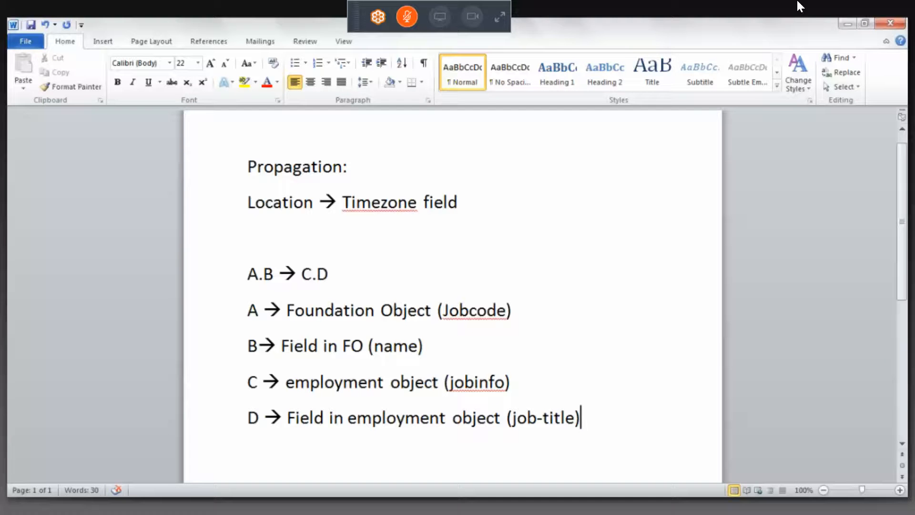
# Switch to SuccessFactors Employee Files in Chrome and go to Admin Tools
pyautogui.moveTo(106, 506)
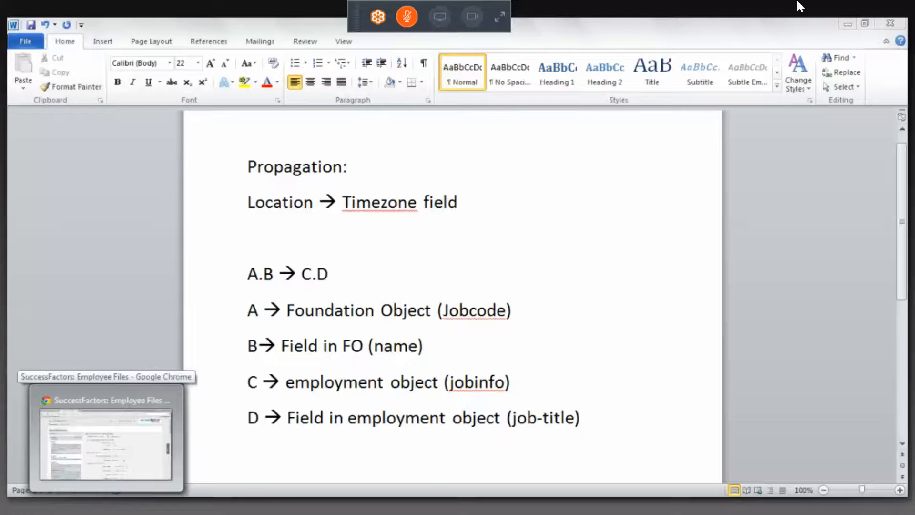
pyautogui.click(106, 506)
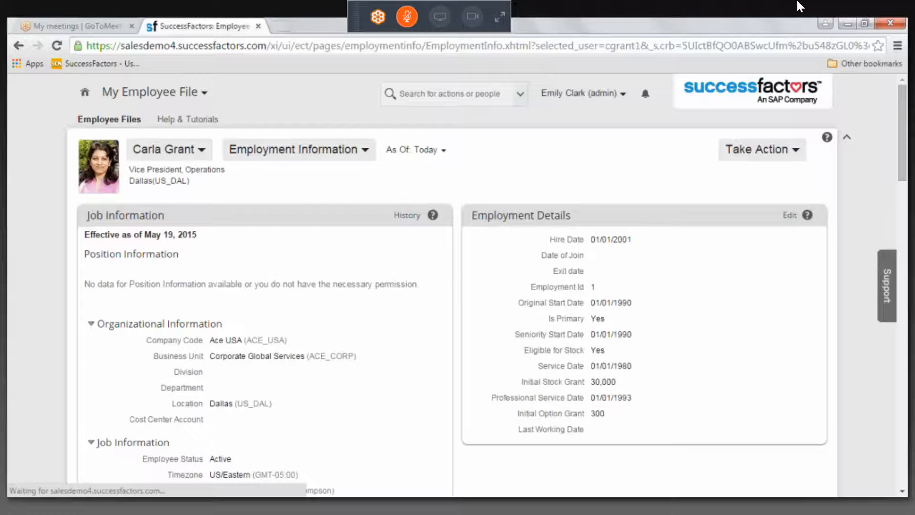
pyautogui.click(154, 92)
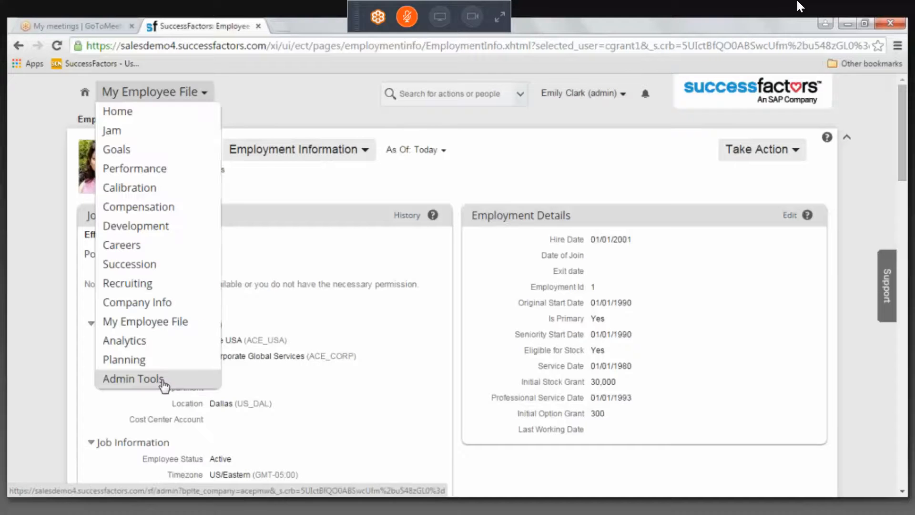
pyautogui.click(162, 380)
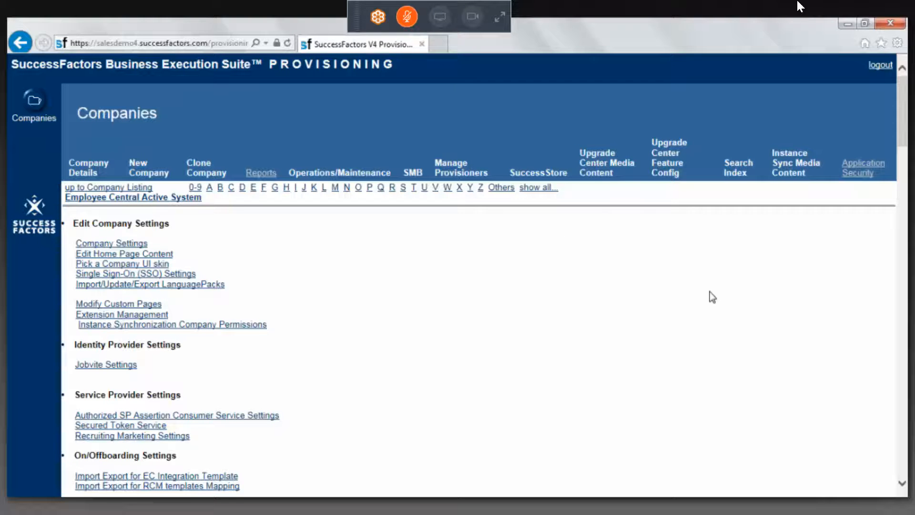
# In SuccessFactors Provisioning, export the Succession Management data model as an XML file
pyautogui.moveTo(901, 143); pyautogui.dragTo(901, 151)
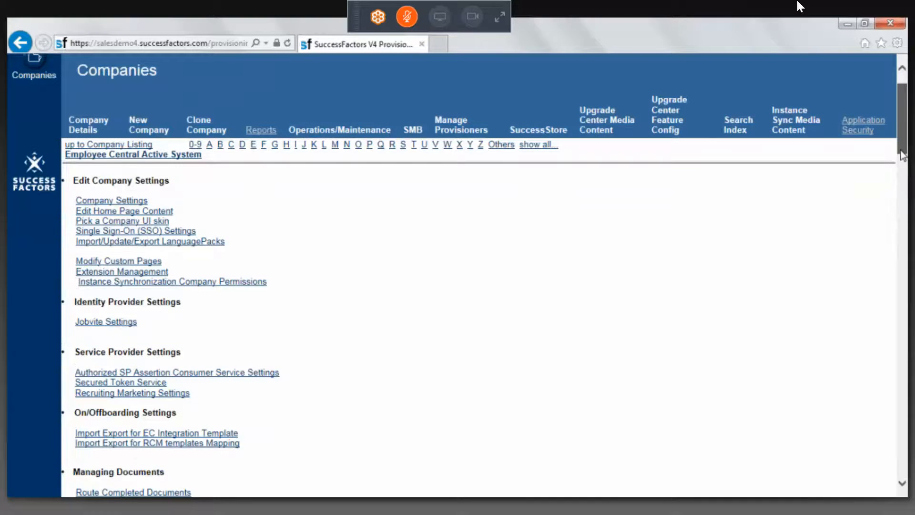
pyautogui.scroll(-10, 501, 216)
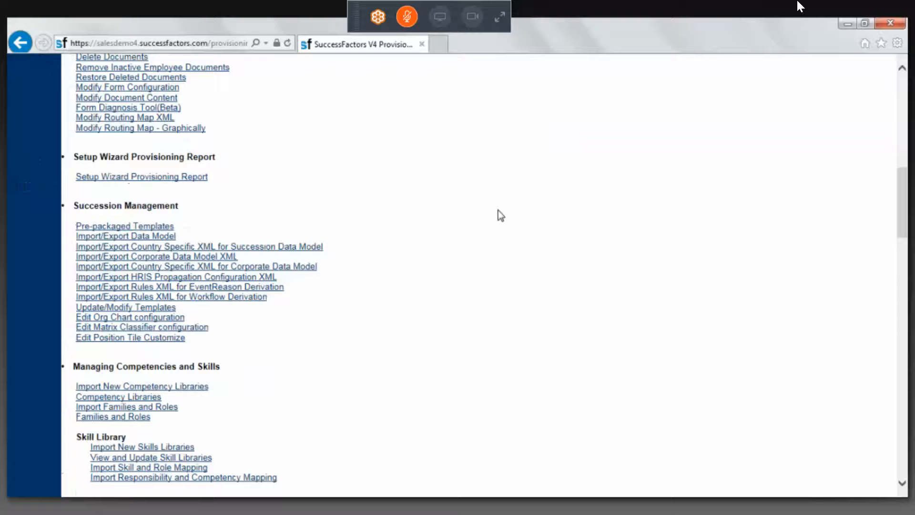
pyautogui.click(157, 240)
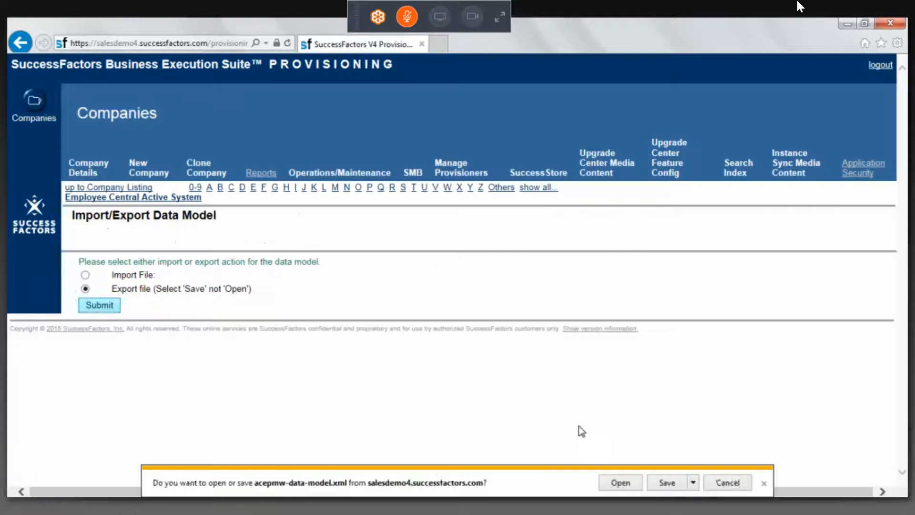
# Return to the Employee Central Active System settings and export the Corporate Data Model XML
pyautogui.click(162, 197)
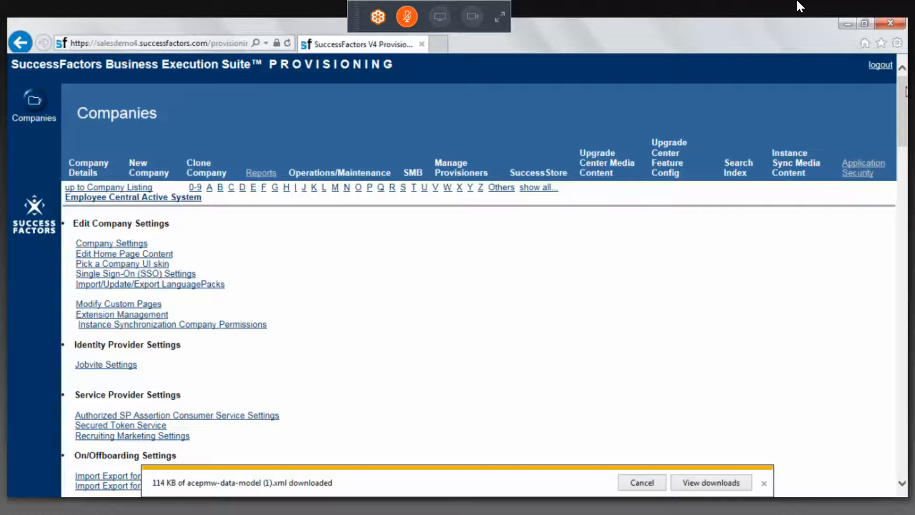
pyautogui.scroll(-1, 906, 95)
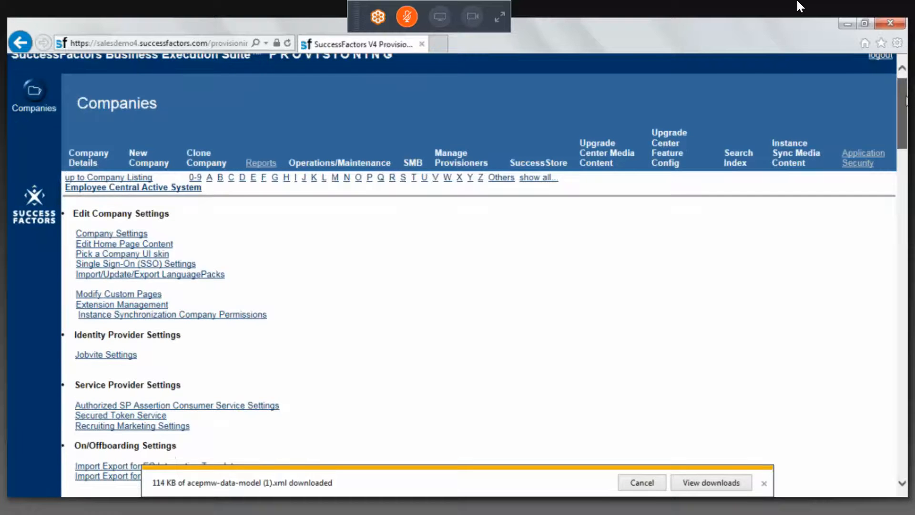
pyautogui.scroll(-3, 906, 100)
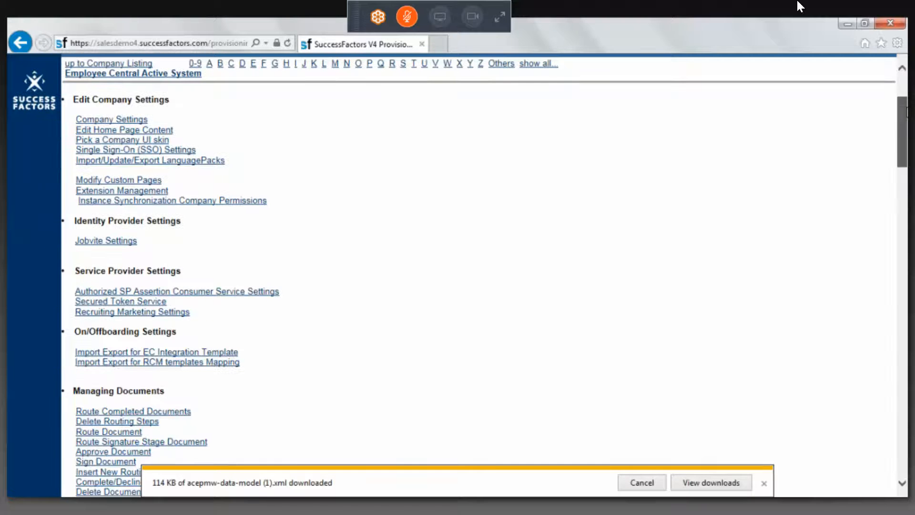
pyautogui.scroll(-10, 180, 275)
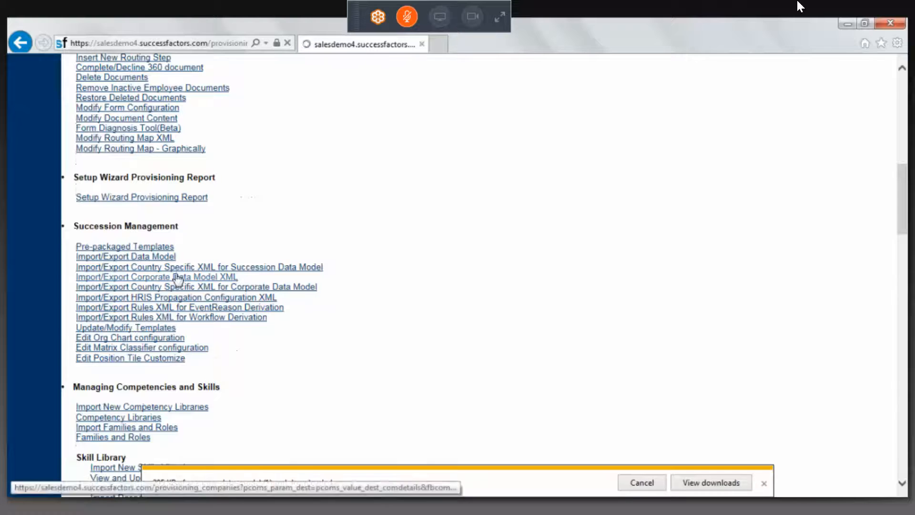
pyautogui.click(180, 275)
pyautogui.click(95, 328)
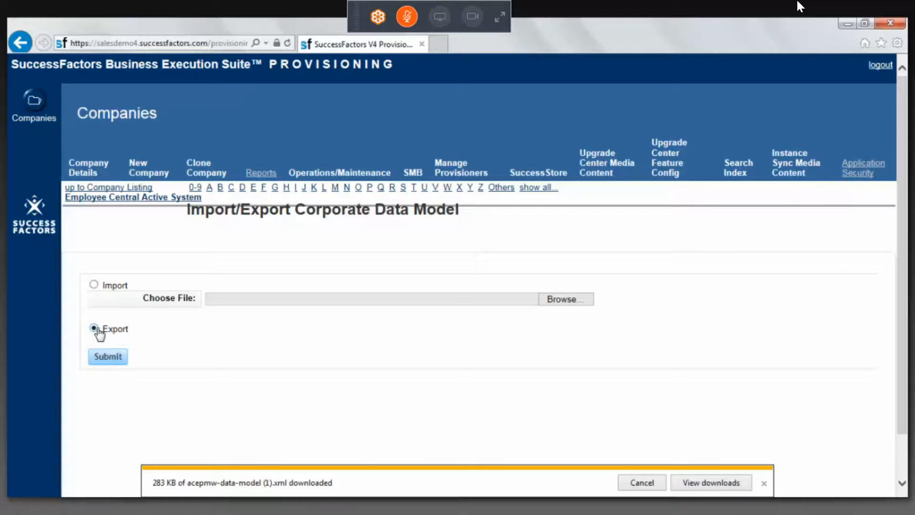
pyautogui.click(108, 357)
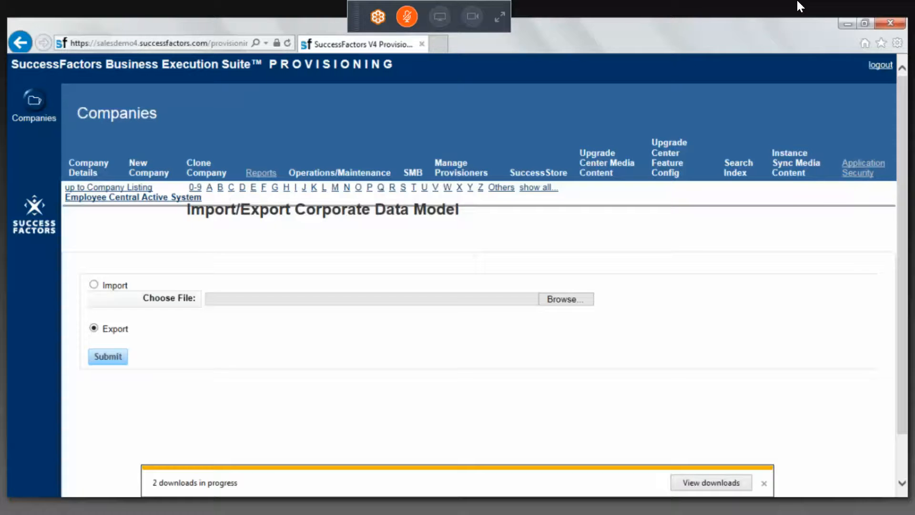
# Switch to XMLPad and uncomment the location propagation block by removing its opening and closing comment markers
pyautogui.click(799, 6)
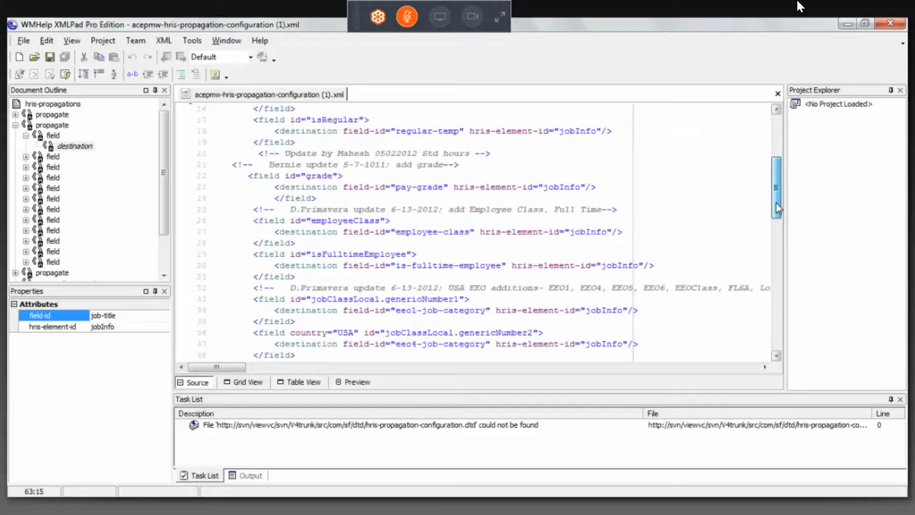
pyautogui.moveTo(777, 208); pyautogui.dragTo(778, 213)
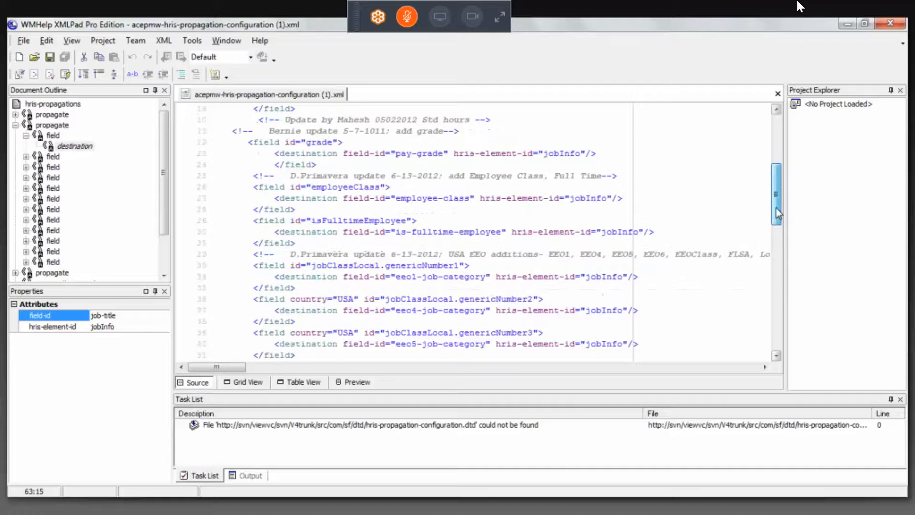
pyautogui.moveTo(776, 213); pyautogui.dragTo(785, 291)
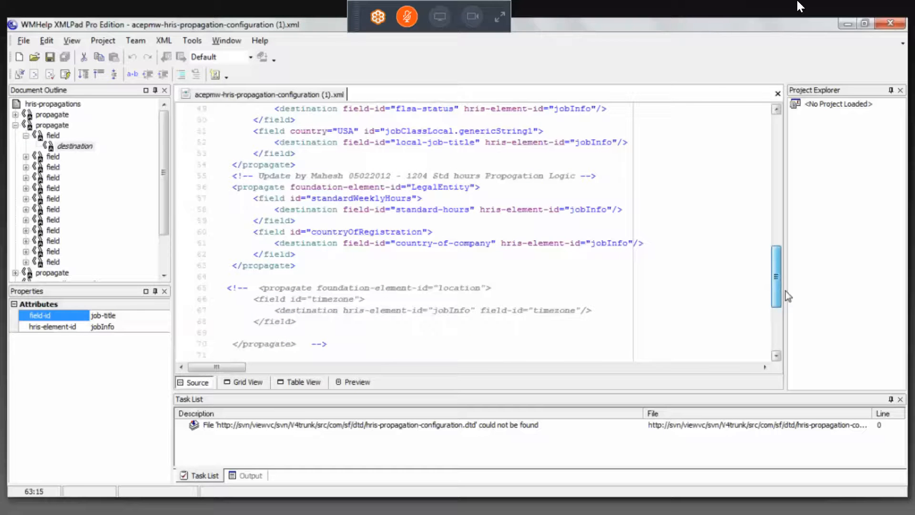
pyautogui.click(253, 287)
pyautogui.moveTo(253, 287); pyautogui.dragTo(227, 287)
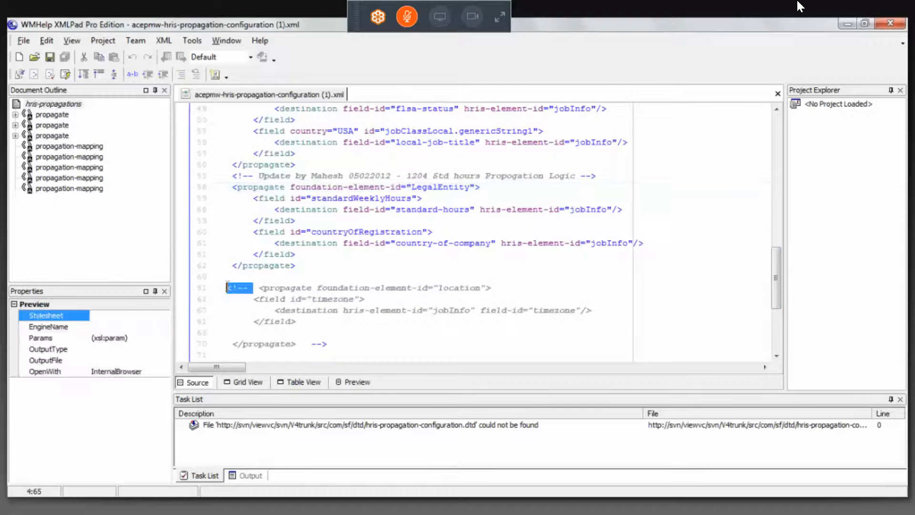
pyautogui.press('Delete')
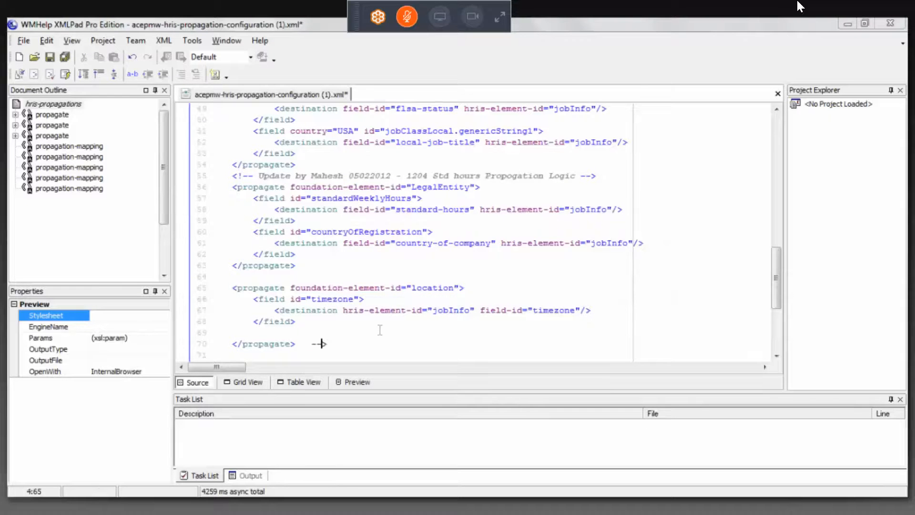
pyautogui.press('BackSpace')
pyautogui.press('BackSpace')
pyautogui.press('BackSpace')
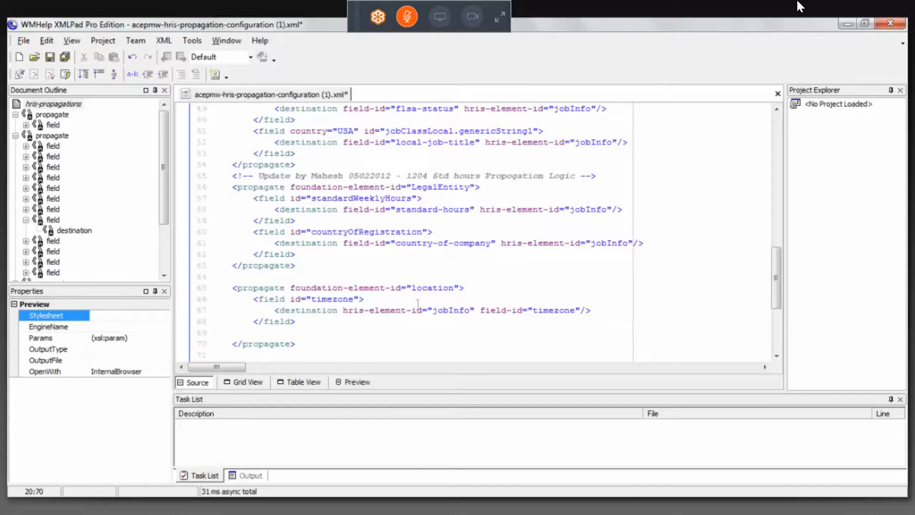
# Review the location propagation's timezone source field and its jobInfo timezone destination
pyautogui.click(444, 289)
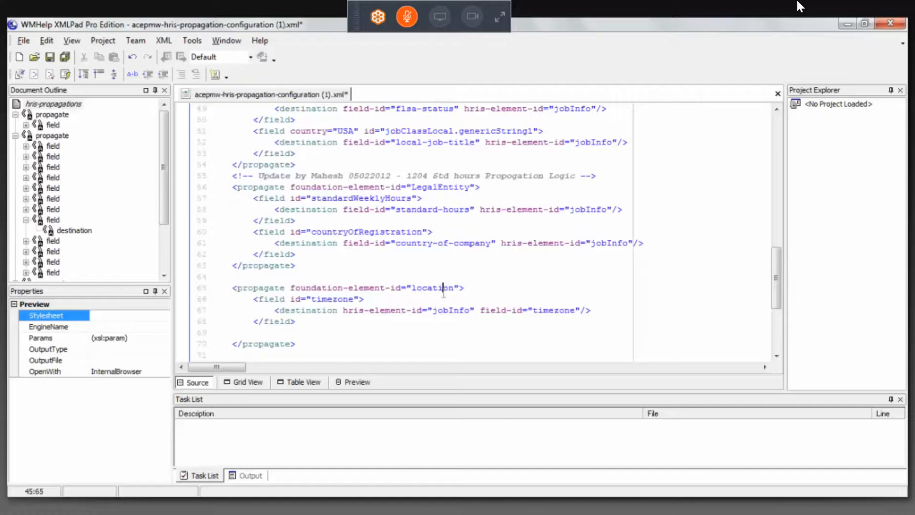
pyautogui.click(332, 299)
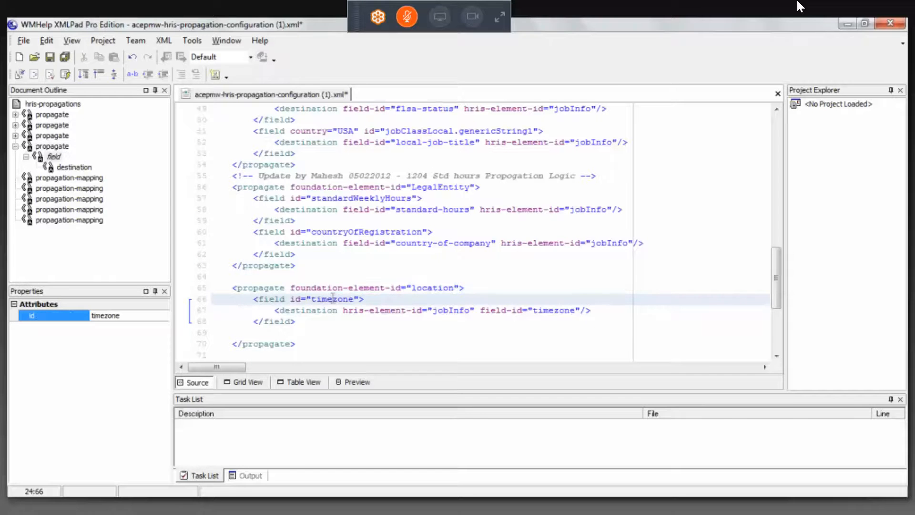
pyautogui.click(453, 309)
pyautogui.click(537, 310)
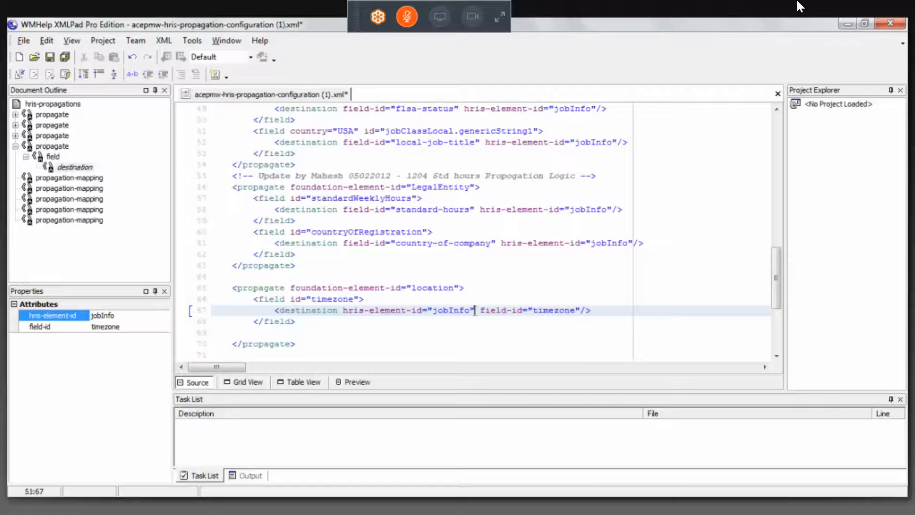
# Reorder the location destination's attributes so field-id="timezone" comes before hris-element-id="jobInfo", with the quotation marks correctly closed
pyautogui.moveTo(475, 311); pyautogui.dragTo(397, 321)
pyautogui.hotkey('shift', 'Left')
pyautogui.hotkey('shift', 'Left')
pyautogui.hotkey('shift', 'Left')
pyautogui.hotkey('shift', 'Left')
pyautogui.hotkey('shift', 'Left')
pyautogui.hotkey('shift', 'Left')
pyautogui.hotkey('shift', 'Left')
pyautogui.hotkey('shift', 'Left')
pyautogui.hotkey('shift', 'Left')
pyautogui.hotkey('shift', 'Left')
pyautogui.hotkey('shift', 'Left')
pyautogui.hotkey('shift', 'Left')
pyautogui.hotkey('shift', 'Left')
pyautogui.hotkey('shift', 'Left')
pyautogui.hotkey('shift', 'Left')
pyautogui.hotkey('shift', 'Left')
pyautogui.hotkey('shift', 'Left')
pyautogui.hotkey('shift', 'Left')
pyautogui.hotkey('shift', 'Left')
pyautogui.hotkey('ctrl', 'c')
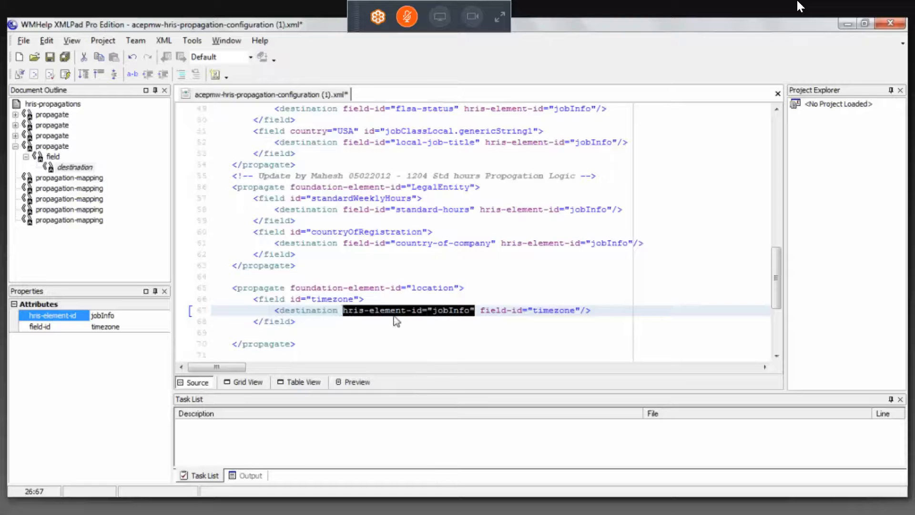
pyautogui.press('Delete')
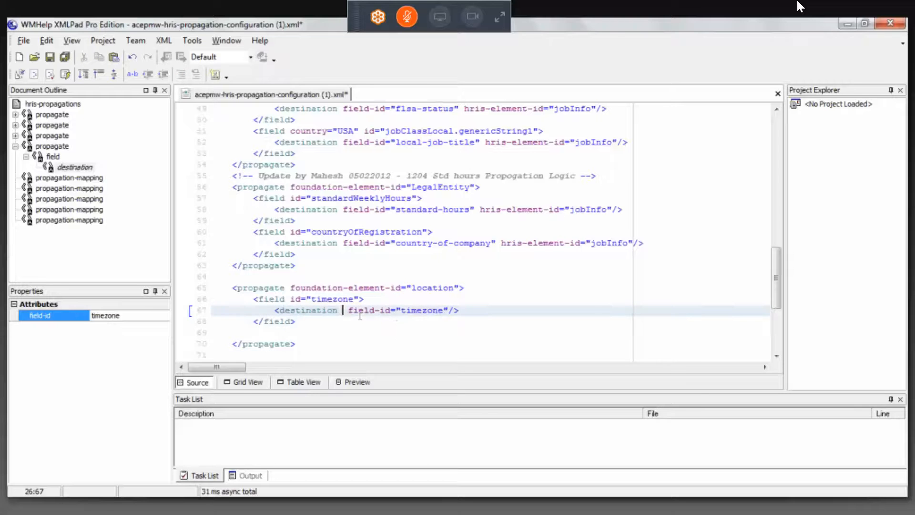
pyautogui.press('Delete')
pyautogui.click(438, 310)
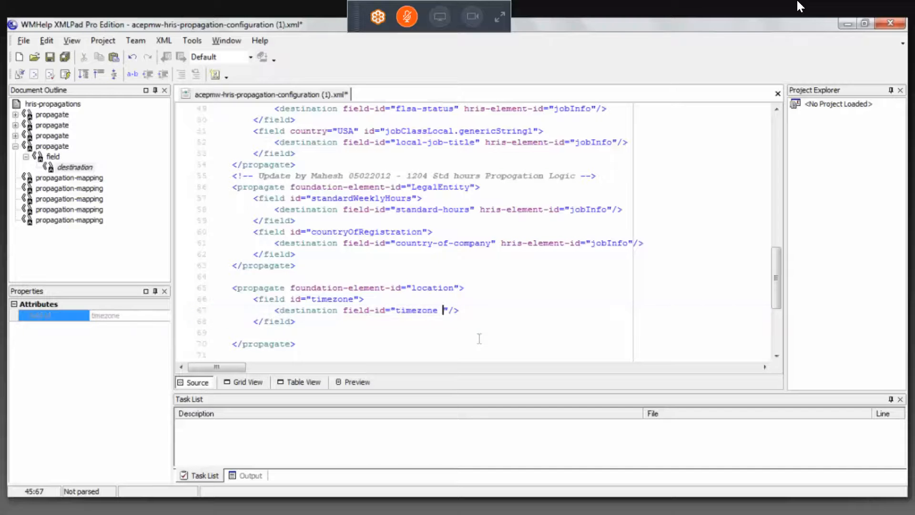
pyautogui.hotkey('ctrl', 'v')
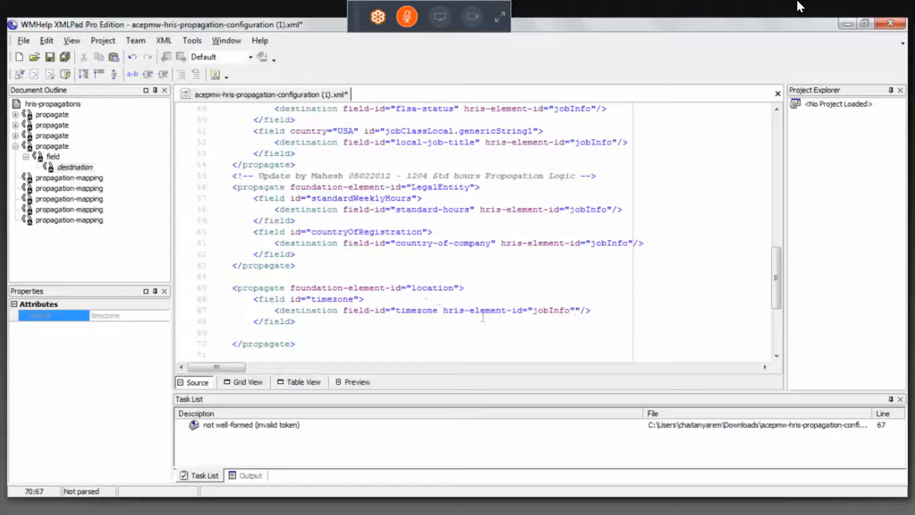
pyautogui.press('BackSpace')
pyautogui.click(438, 310)
pyautogui.write('"')
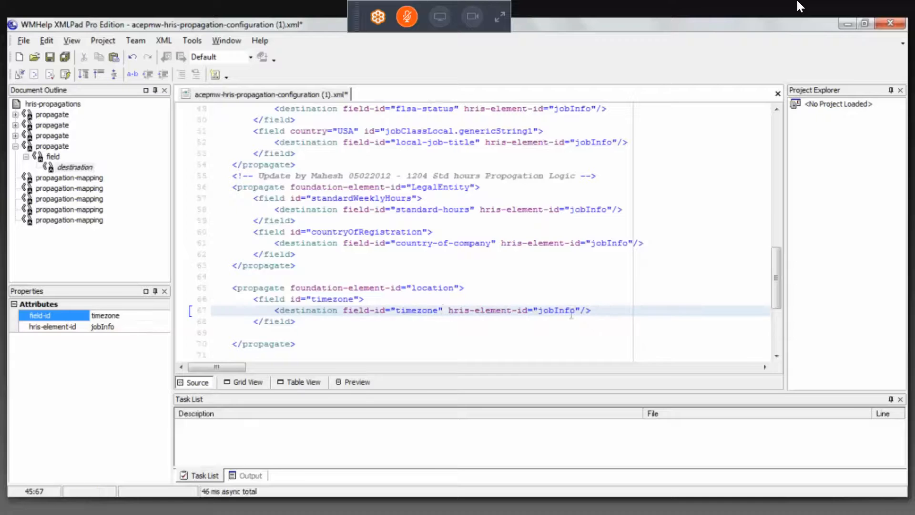
pyautogui.click(602, 312)
# Check the reordered location block: its foundation element, timezone source field, and timezone destination in jobInfo
pyautogui.click(270, 296)
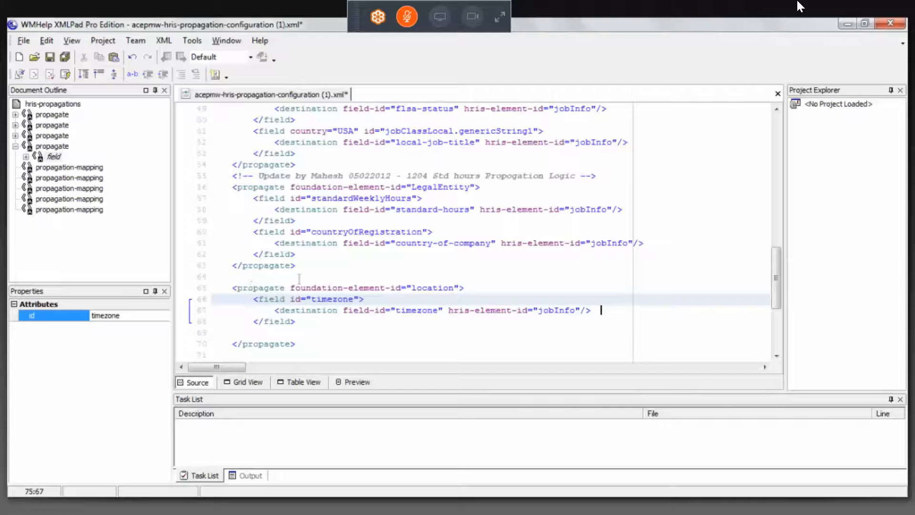
pyautogui.click(433, 286)
pyautogui.click(329, 298)
pyautogui.click(433, 311)
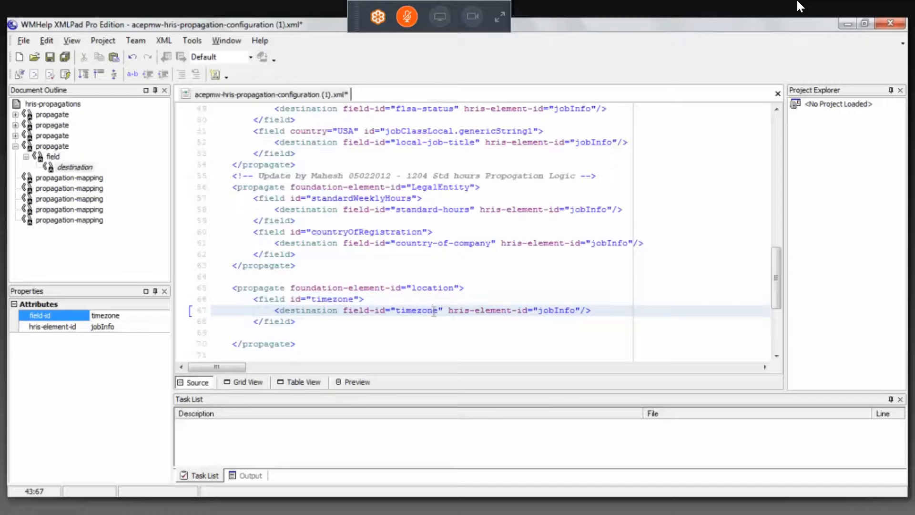
pyautogui.click(554, 310)
# Switch to the browser and open the downloaded acepmw-corporate-datamodel (1).xml and acepmw-data-model (1).xml files in XMLPad
pyautogui.click(159, 504)
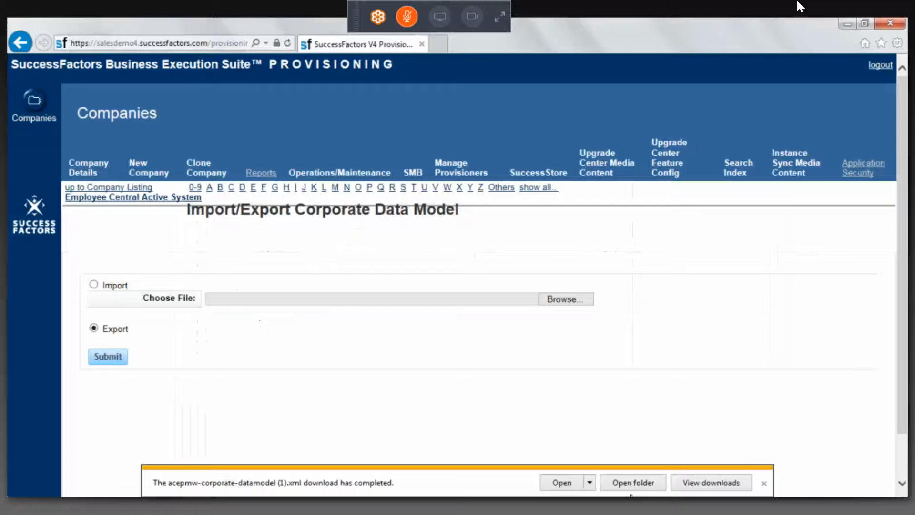
pyautogui.click(589, 482)
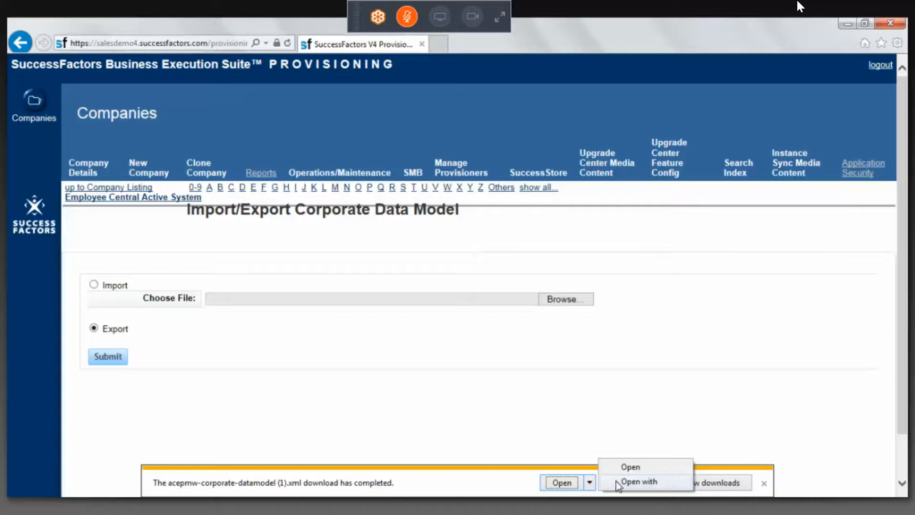
pyautogui.click(616, 481)
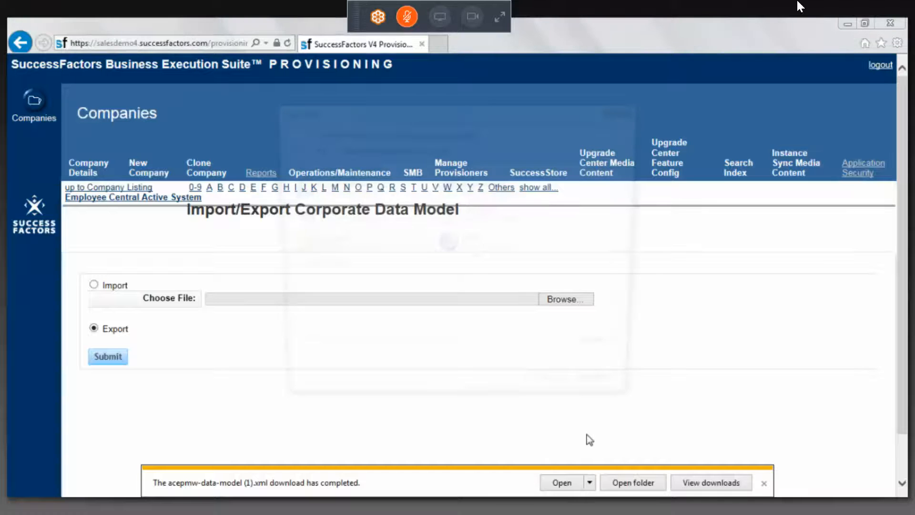
pyautogui.doubleClick(490, 241)
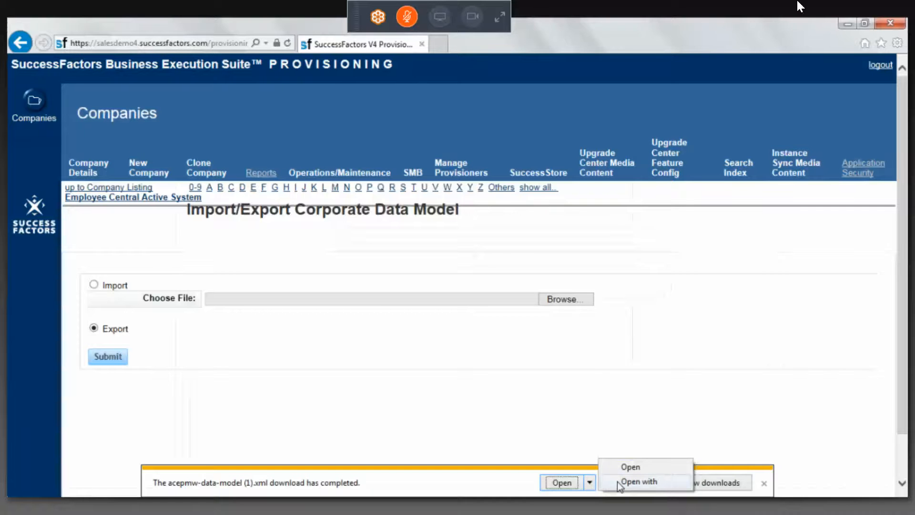
pyautogui.click(617, 482)
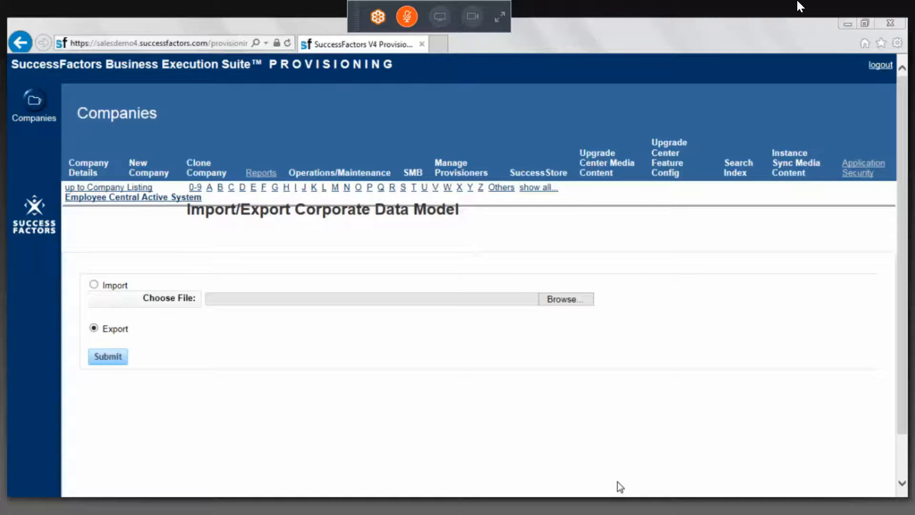
pyautogui.click(532, 382)
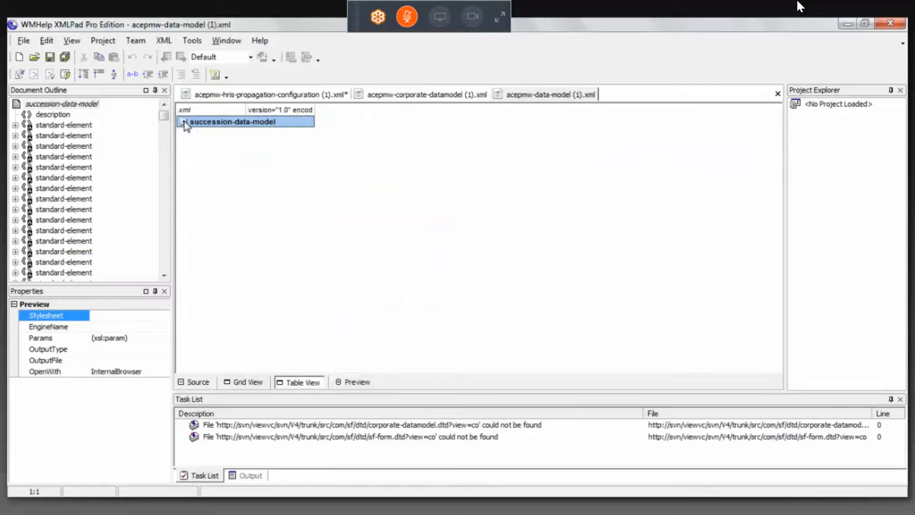
# In the succession data model's table view, expand the hris-element list and the jobInfo element's fields
pyautogui.click(183, 122)
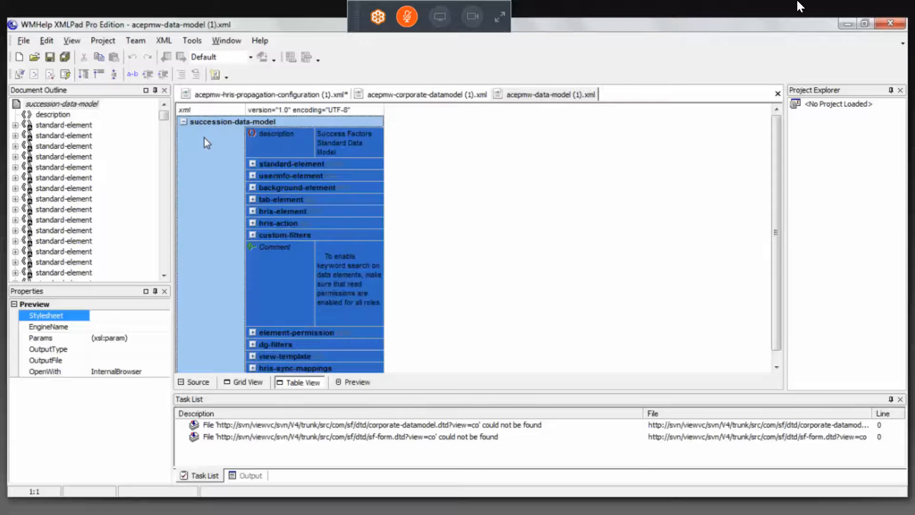
pyautogui.click(261, 217)
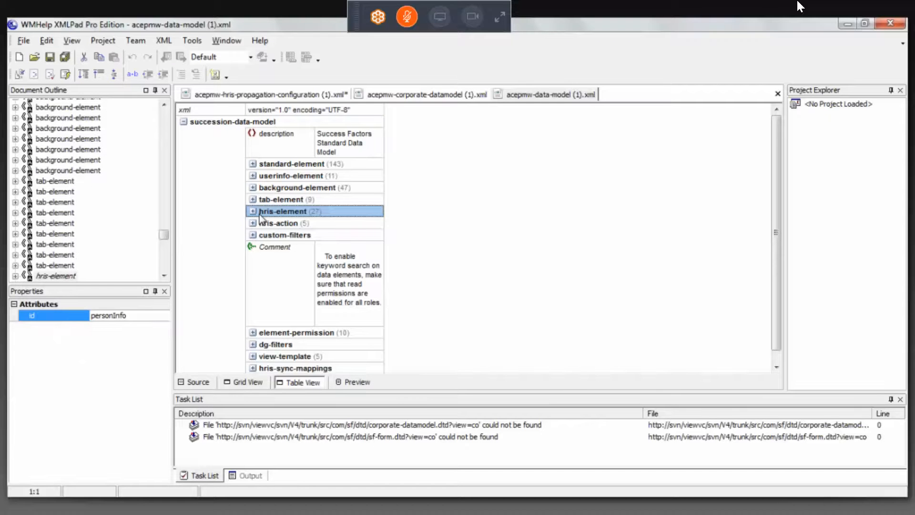
pyautogui.click(253, 211)
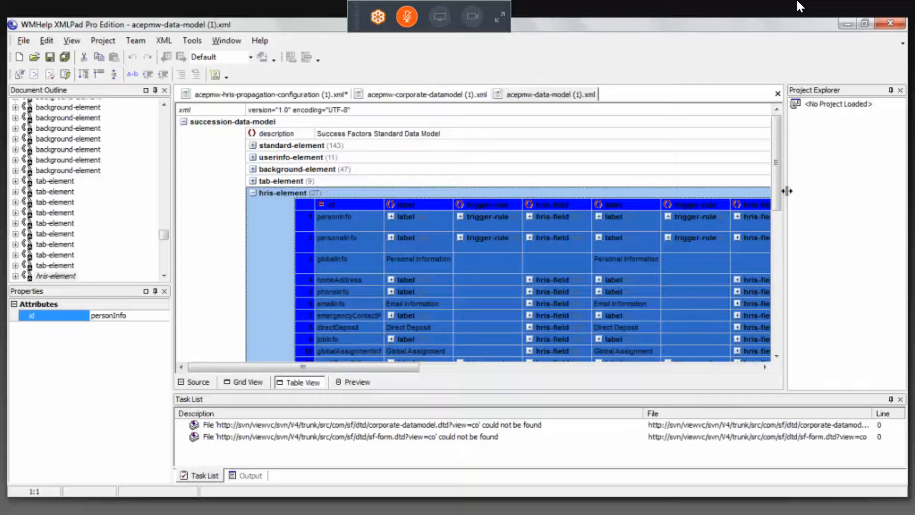
pyautogui.scroll(-2, 779, 210)
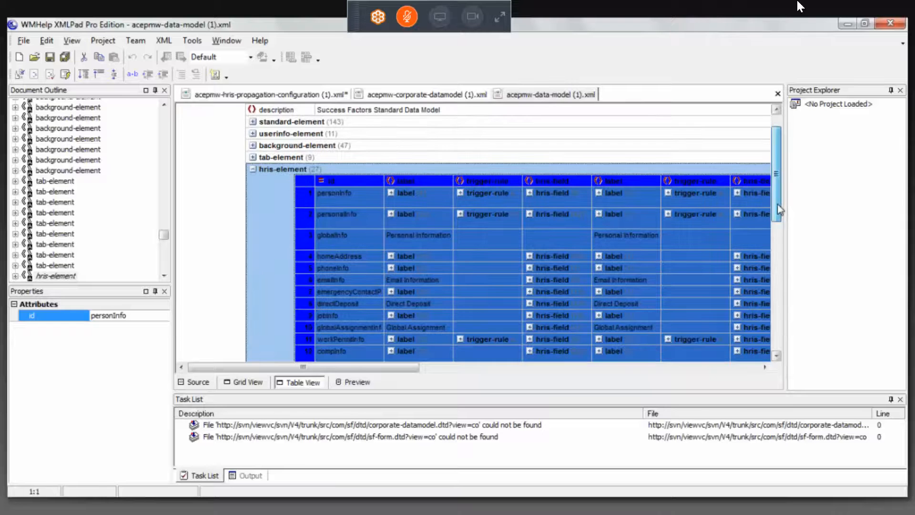
pyautogui.scroll(-4, 777, 204)
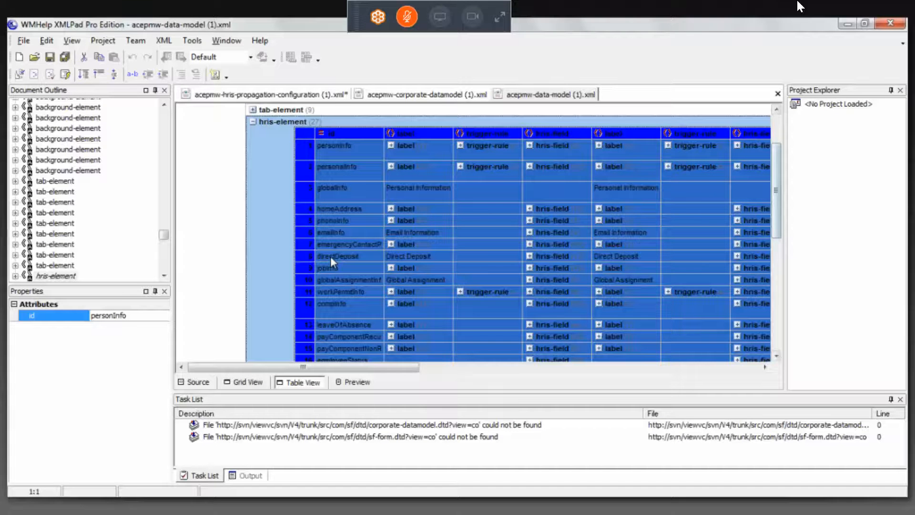
pyautogui.click(341, 268)
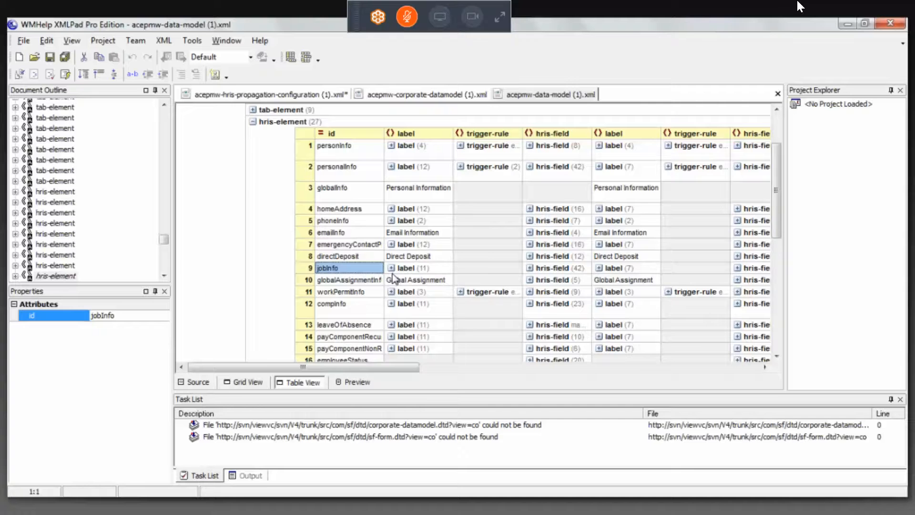
pyautogui.click(530, 268)
# Locate the timezone field among the jobInfo fields and trace it back to its parent element
pyautogui.moveTo(337, 368); pyautogui.dragTo(416, 367)
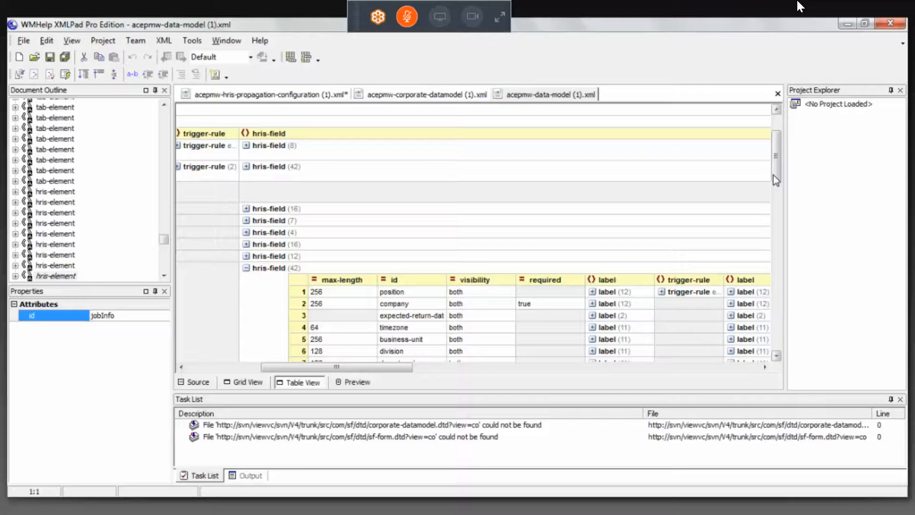
pyautogui.moveTo(773, 176); pyautogui.dragTo(776, 195)
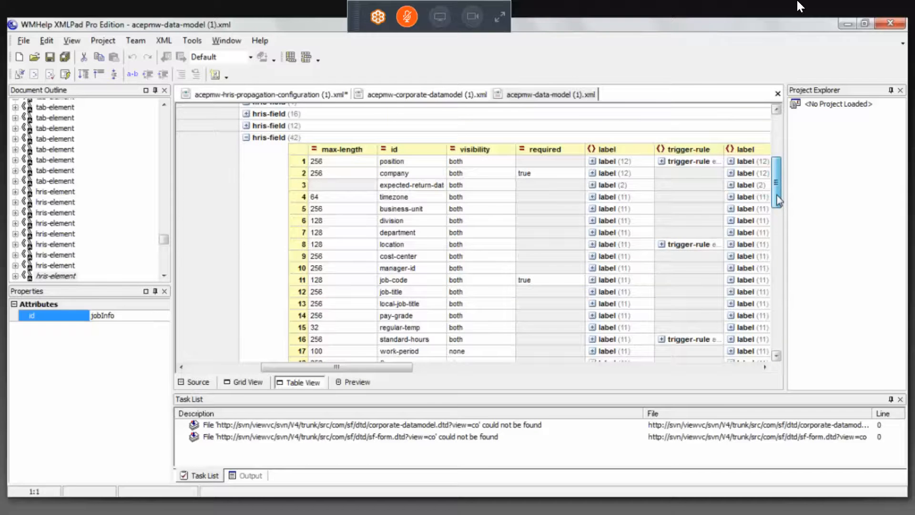
pyautogui.scroll(-1, 561, 184)
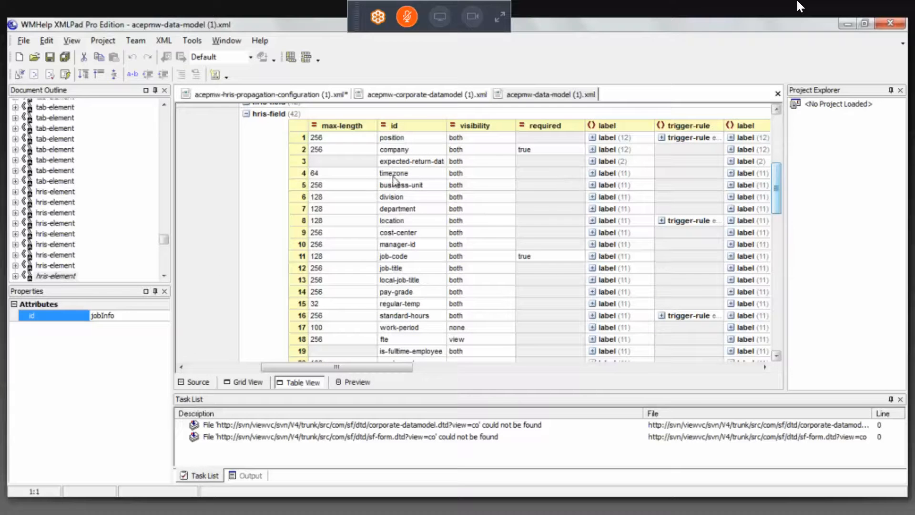
pyautogui.click(413, 173)
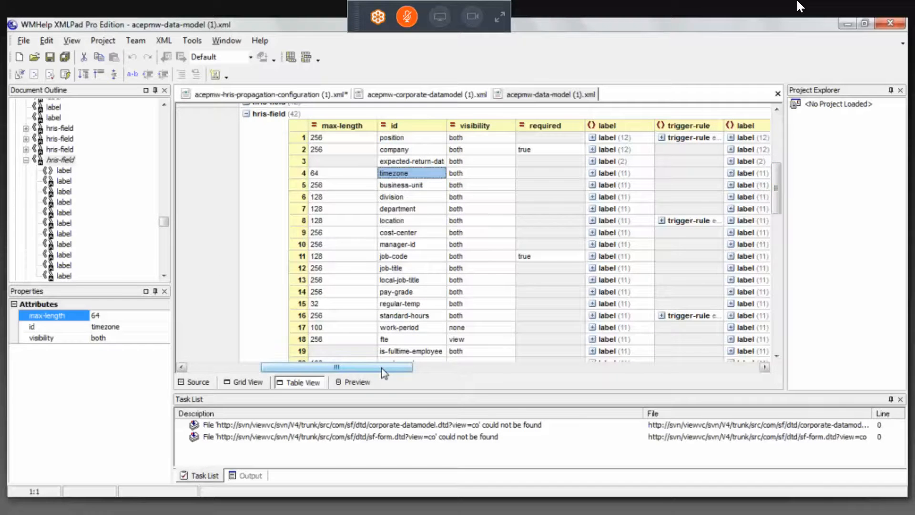
pyautogui.moveTo(381, 368); pyautogui.dragTo(323, 368)
pyautogui.click(288, 159)
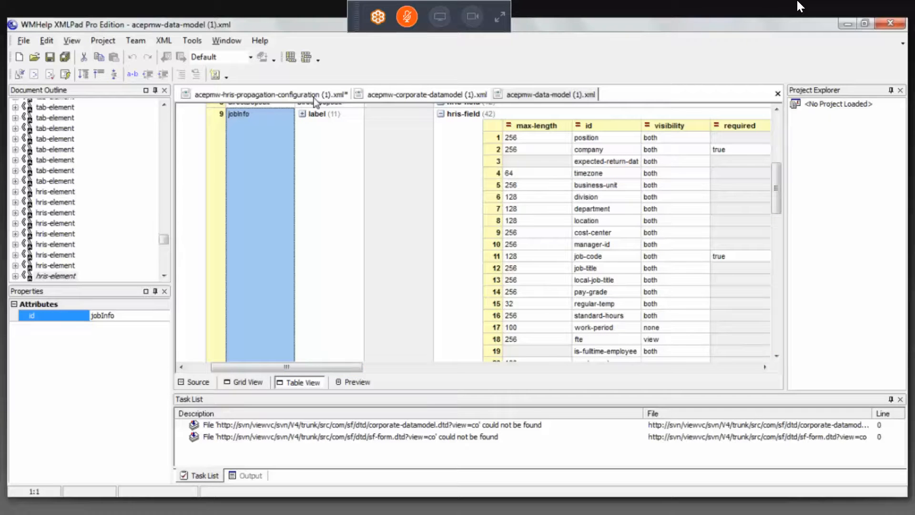
# Compare the propagation's timezone and jobInfo destination values with the timezone field under jobInfo in the succession data model
pyautogui.click(315, 95)
pyautogui.moveTo(432, 311); pyautogui.dragTo(401, 310)
pyautogui.moveTo(581, 311); pyautogui.dragTo(540, 311)
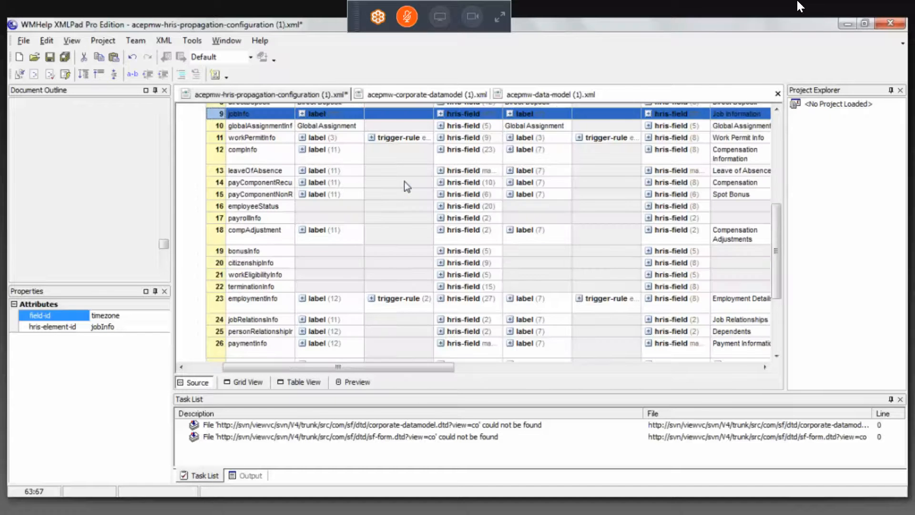
pyautogui.click(440, 114)
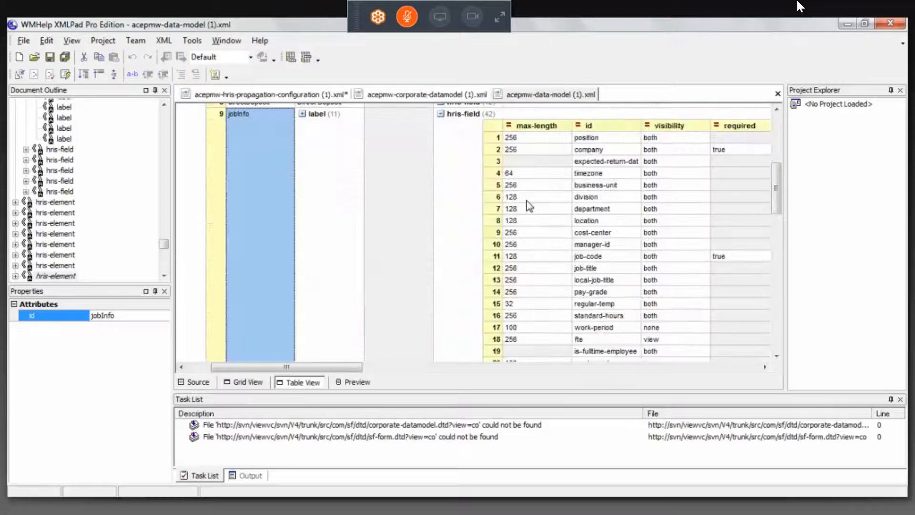
pyautogui.click(605, 175)
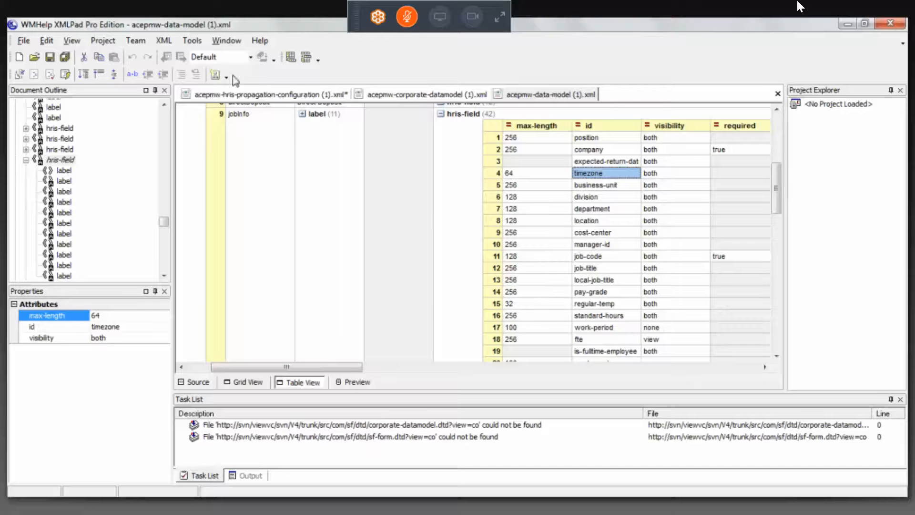
# Return to the propagation configuration and highlight the location foundation element and its timezone source field
pyautogui.click(261, 95)
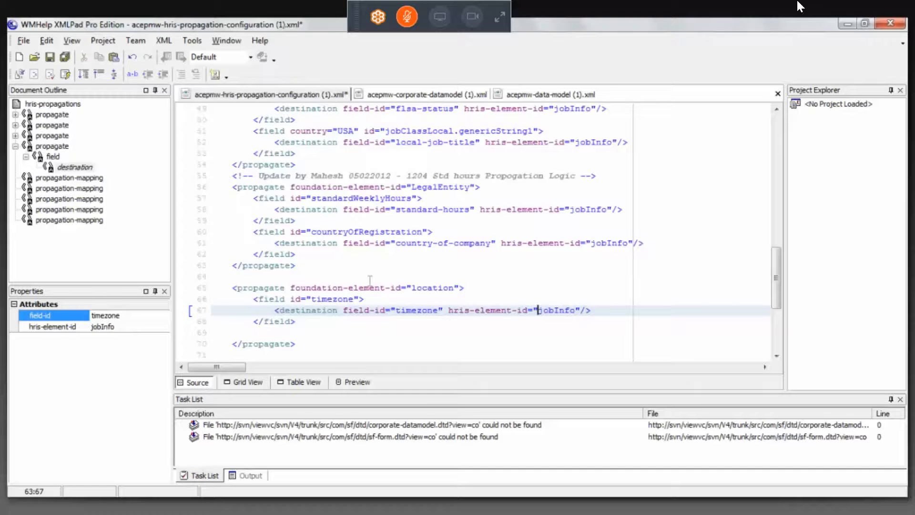
pyautogui.moveTo(411, 289); pyautogui.dragTo(454, 288)
pyautogui.doubleClick(316, 300)
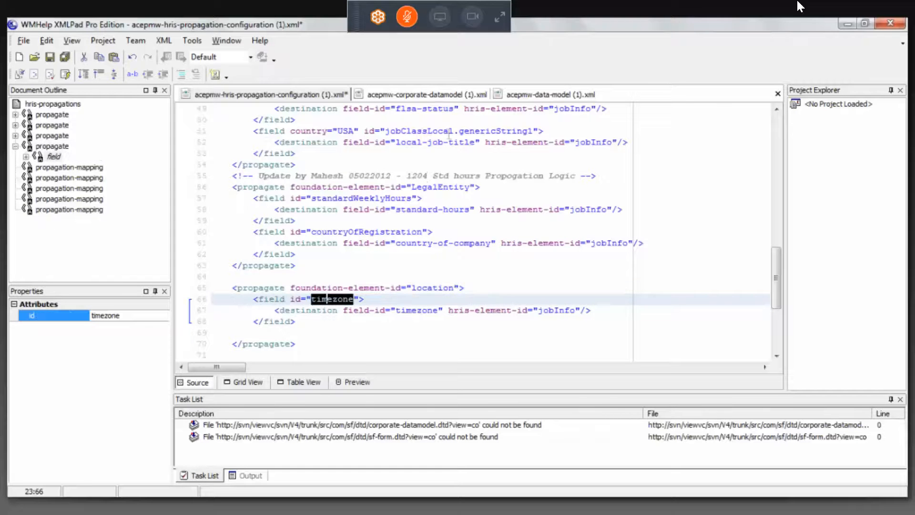
# Show the corporate data model as a table and expand the location element's fields to check its timezone field
pyautogui.click(449, 95)
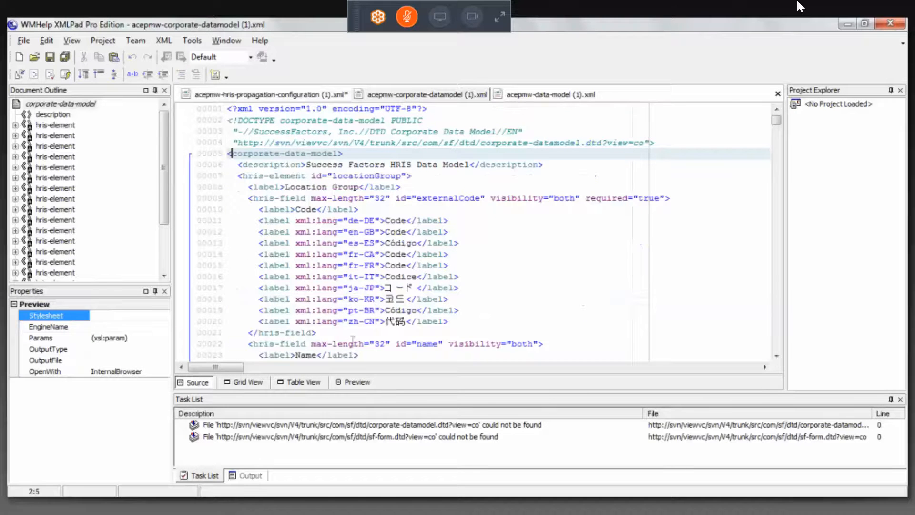
pyautogui.click(299, 382)
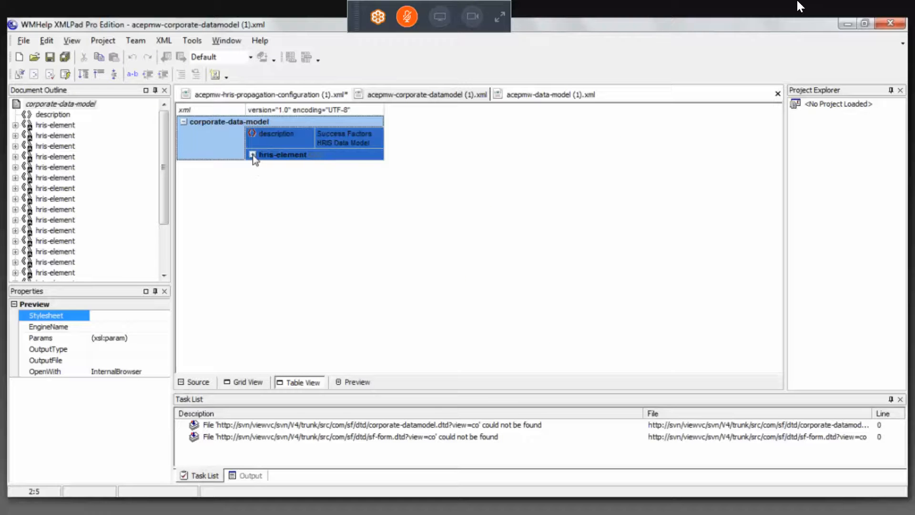
pyautogui.click(253, 155)
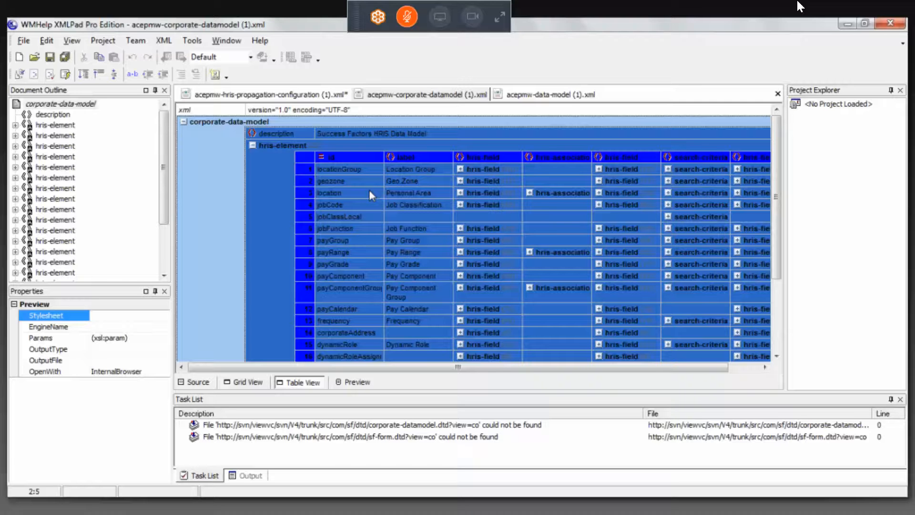
pyautogui.click(369, 190)
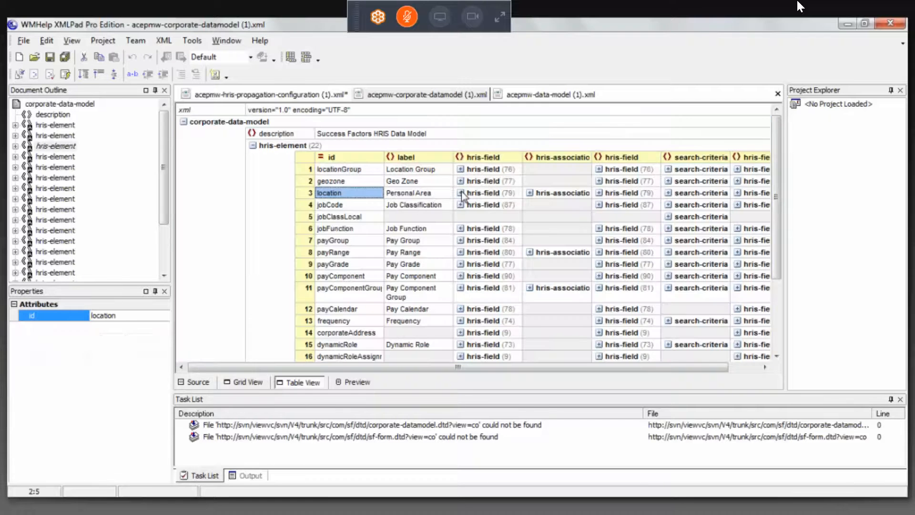
pyautogui.click(465, 193)
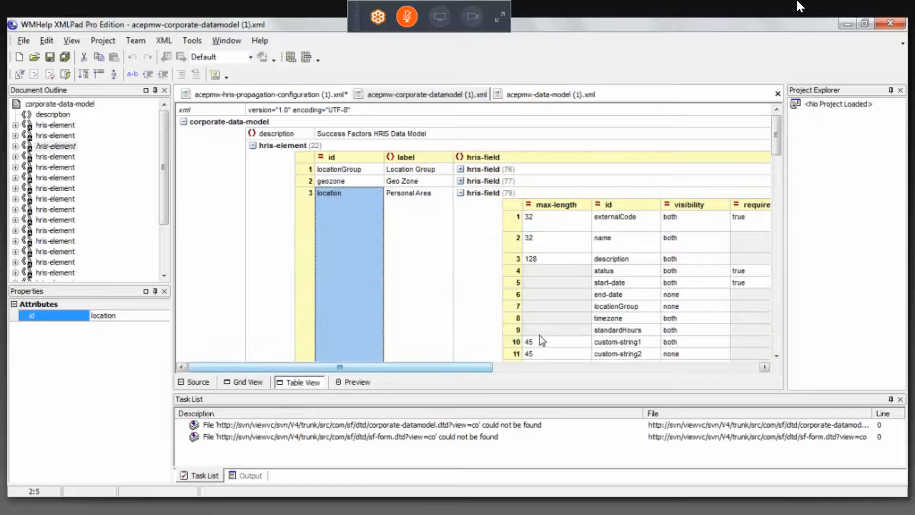
pyautogui.click(579, 331)
pyautogui.click(340, 195)
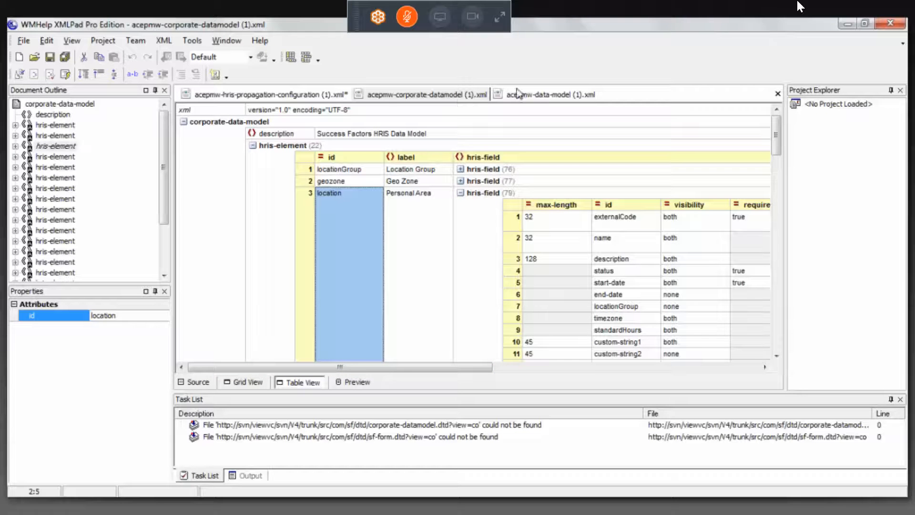
# Return to the propagation configuration and examine the propagation mapping from location.externalCode to jobInfo.location
pyautogui.click(320, 98)
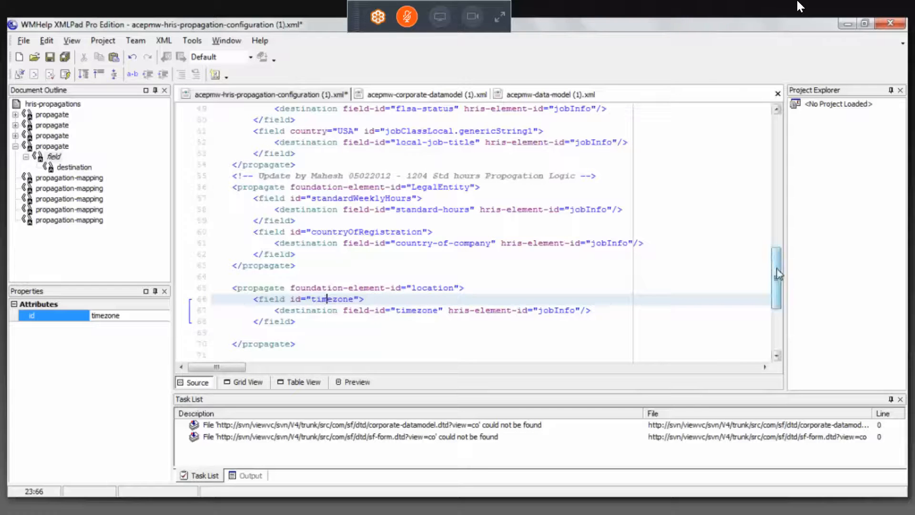
pyautogui.moveTo(777, 272); pyautogui.dragTo(779, 290)
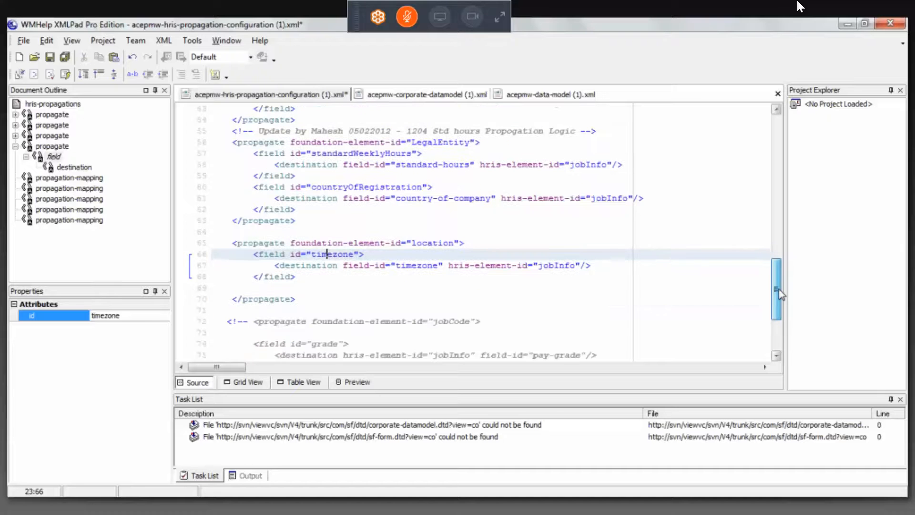
pyautogui.moveTo(779, 289); pyautogui.dragTo(783, 301)
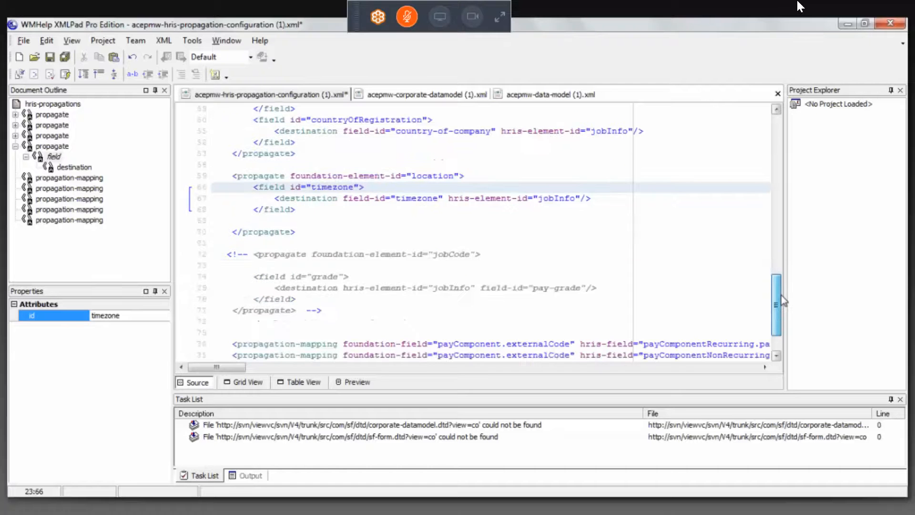
pyautogui.scroll(-2, 782, 298)
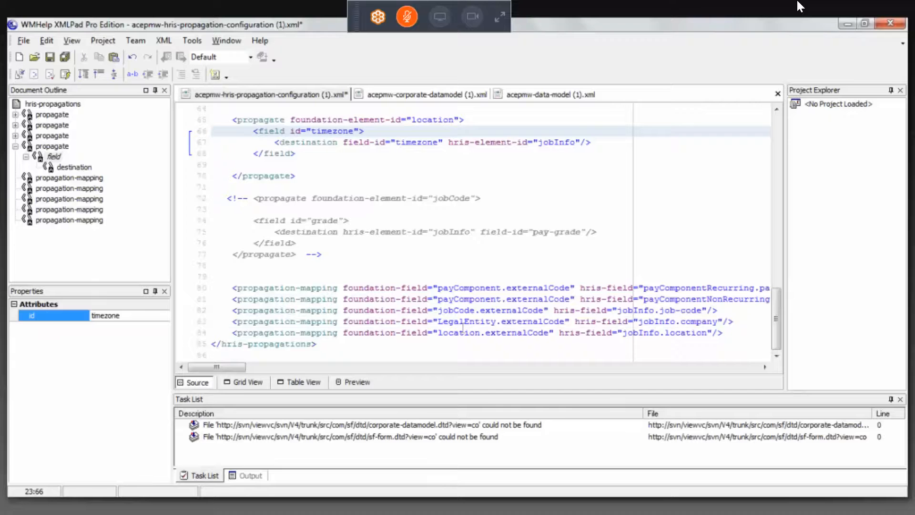
pyautogui.click(512, 332)
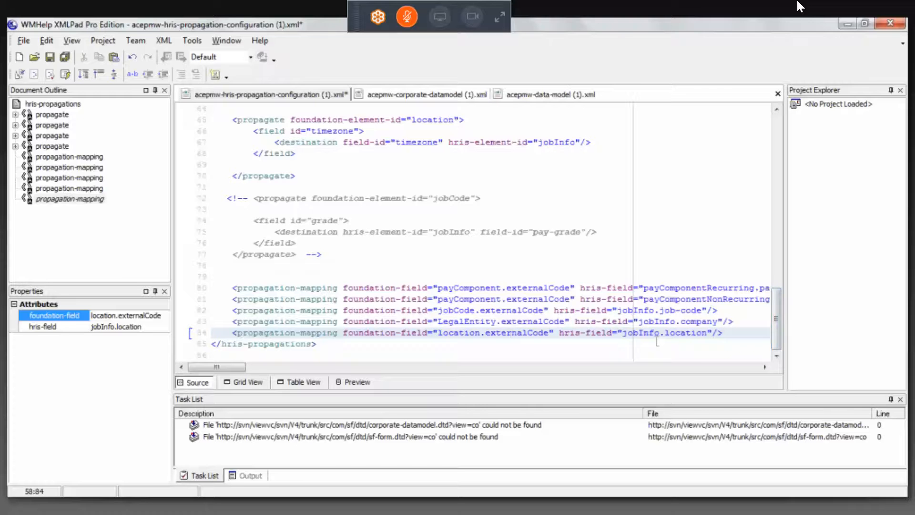
pyautogui.moveTo(653, 335); pyautogui.dragTo(646, 332)
pyautogui.press('Left')
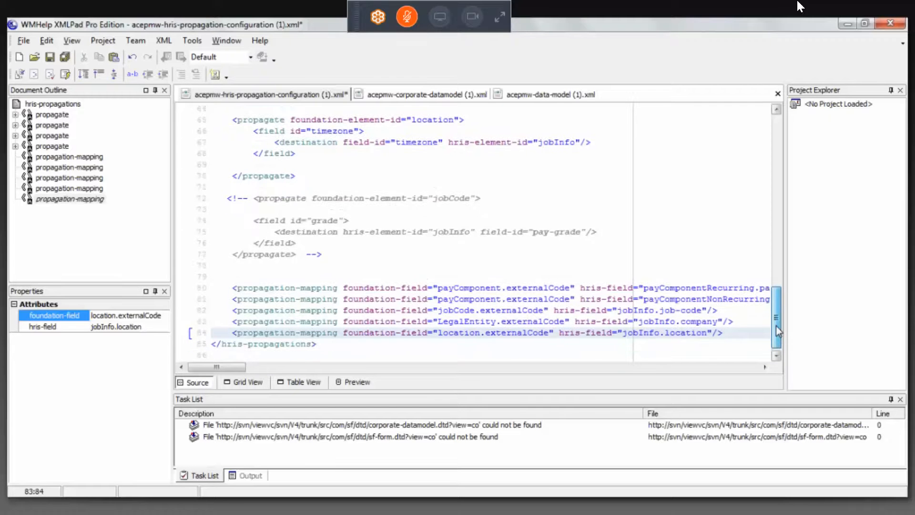
# Highlight the location propagate block and review its timezone source field and jobInfo destination
pyautogui.scroll(2, 775, 309)
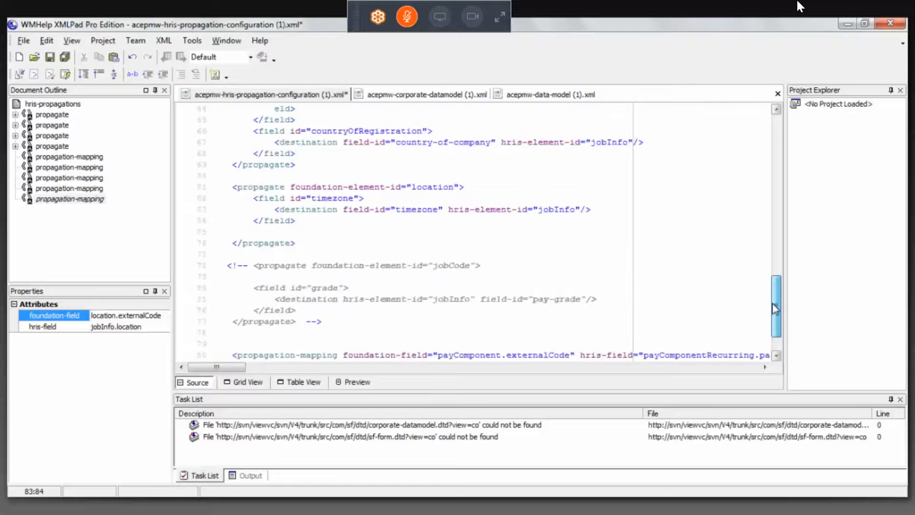
pyautogui.scroll(4, 776, 308)
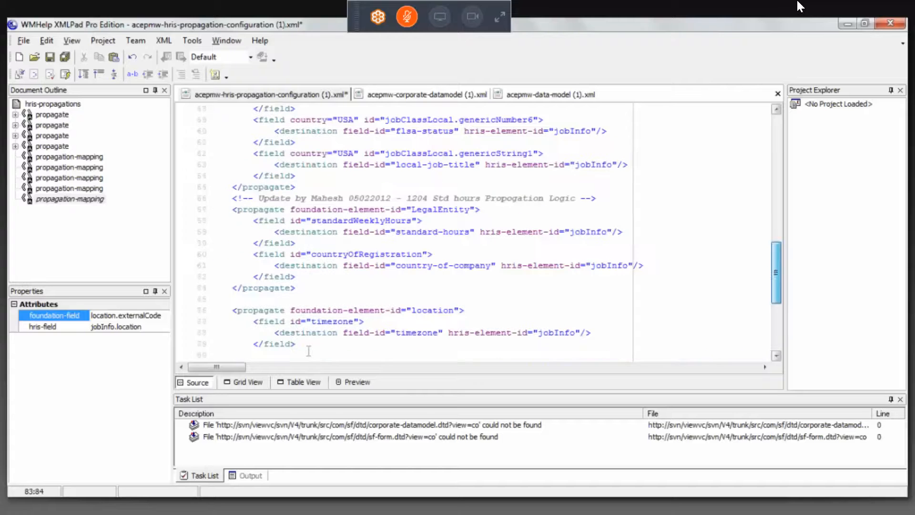
pyautogui.moveTo(233, 355); pyautogui.dragTo(232, 308)
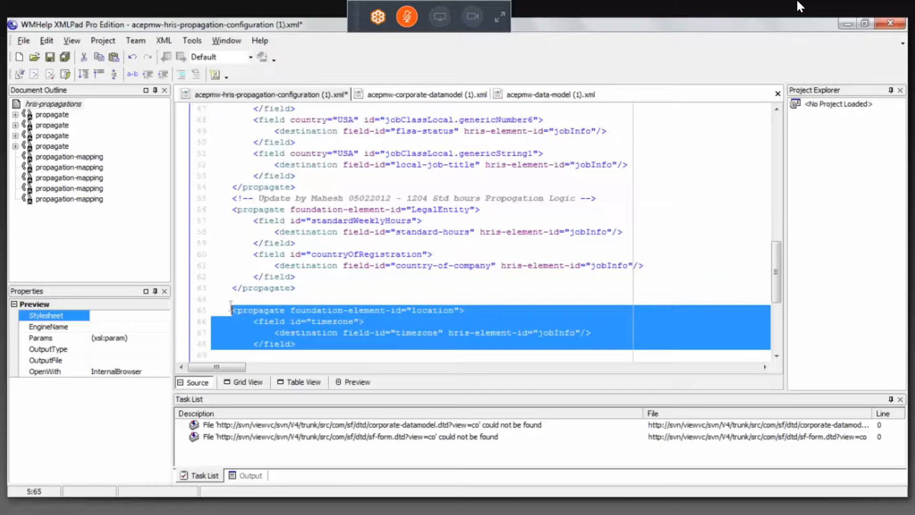
pyautogui.click(343, 326)
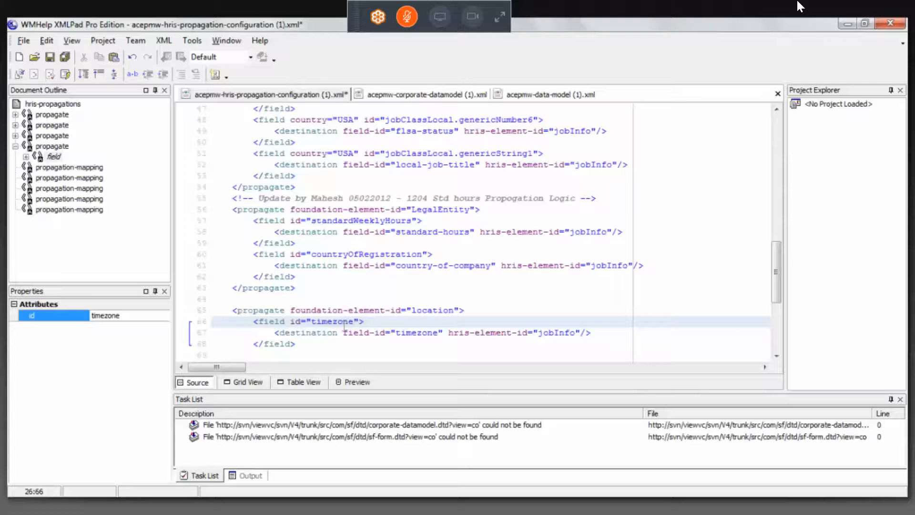
pyautogui.click(405, 332)
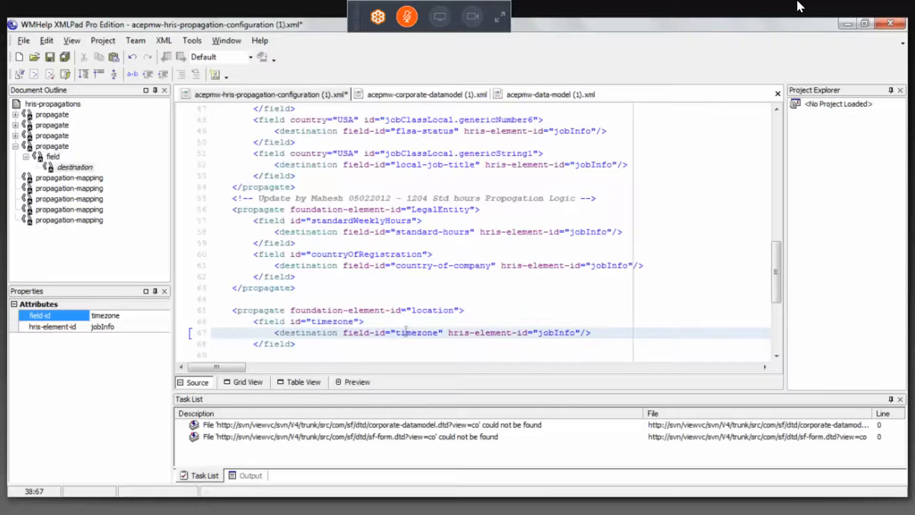
pyautogui.click(532, 323)
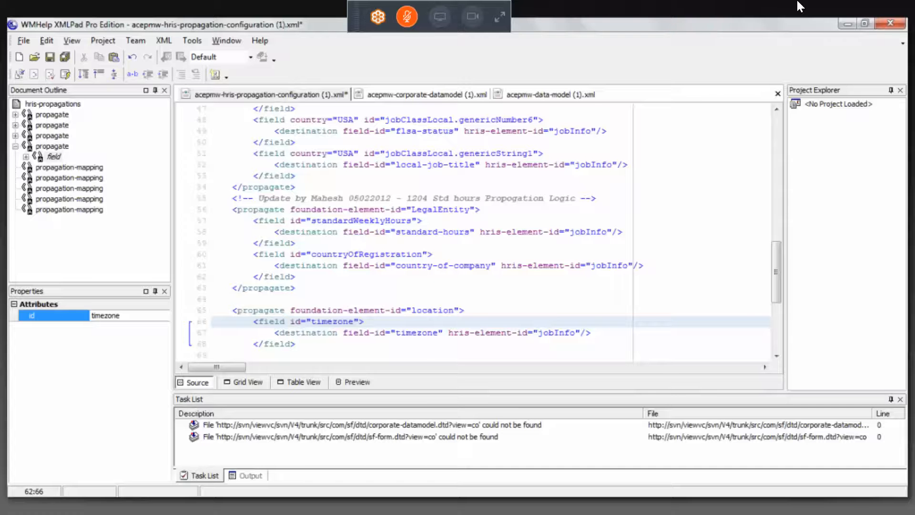
pyautogui.hotkey('alt', 'Tab')
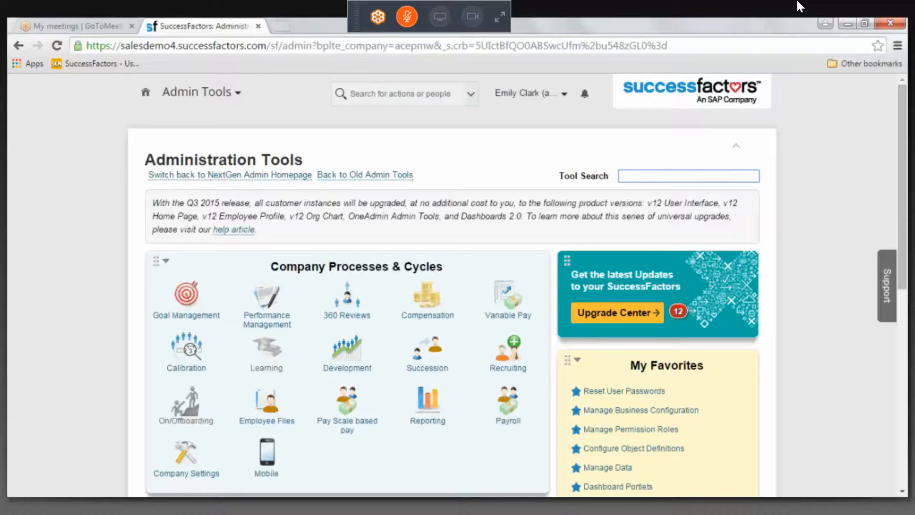
pyautogui.hotkey('alt', 'Tab')
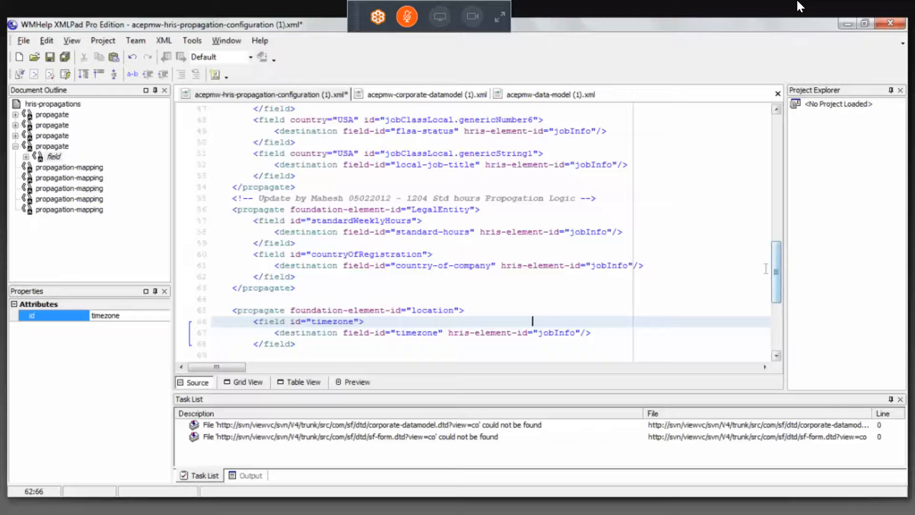
# Examine the LegalEntity propagate block with its standardWeeklyHours and countryOfRegistration fields and their jobInfo destinations
pyautogui.click(432, 211)
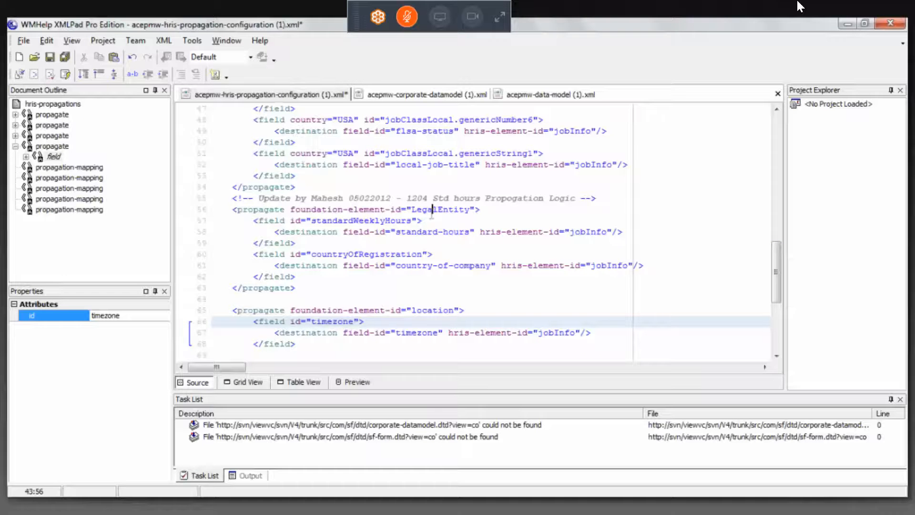
pyautogui.click(371, 221)
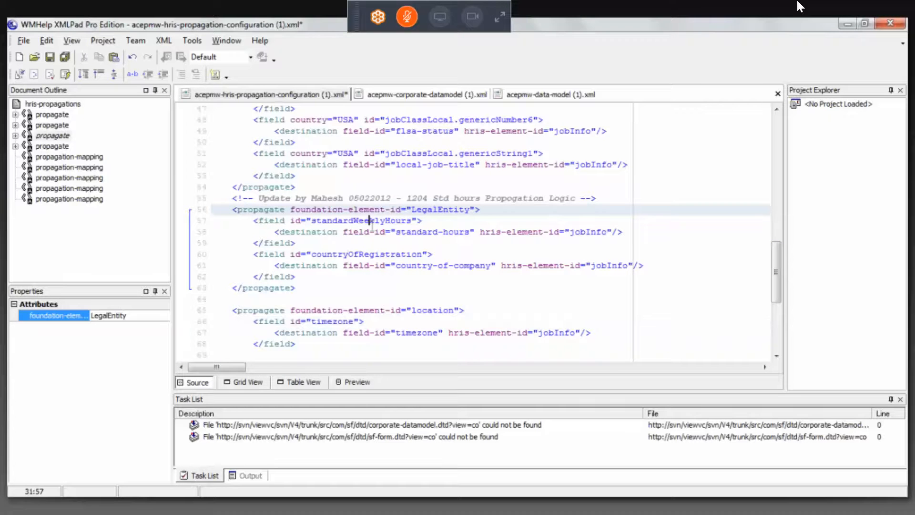
pyautogui.click(379, 253)
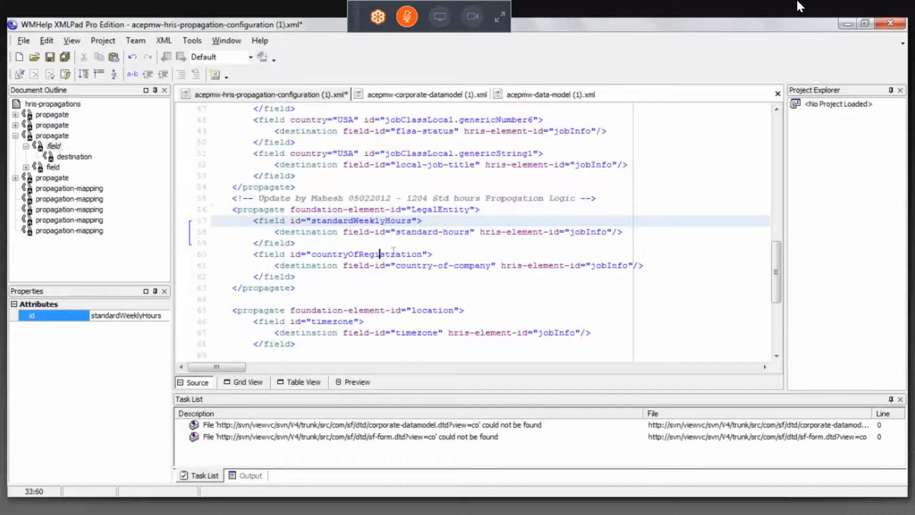
pyautogui.click(559, 275)
pyautogui.moveTo(303, 288); pyautogui.dragTo(233, 210)
pyautogui.click(338, 263)
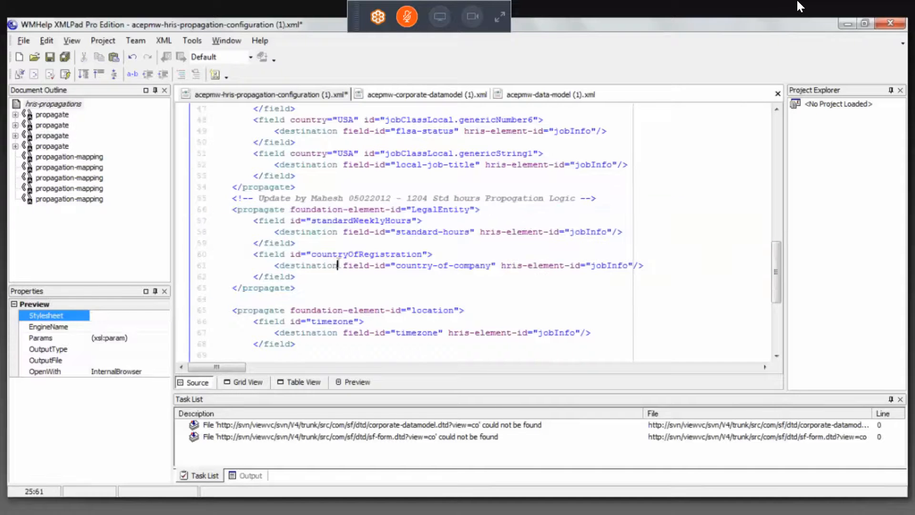
pyautogui.click(322, 288)
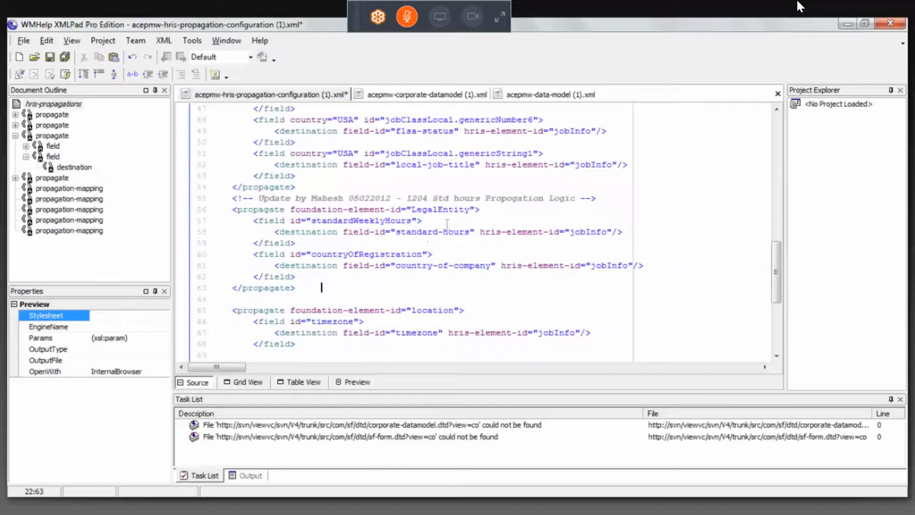
pyautogui.click(438, 210)
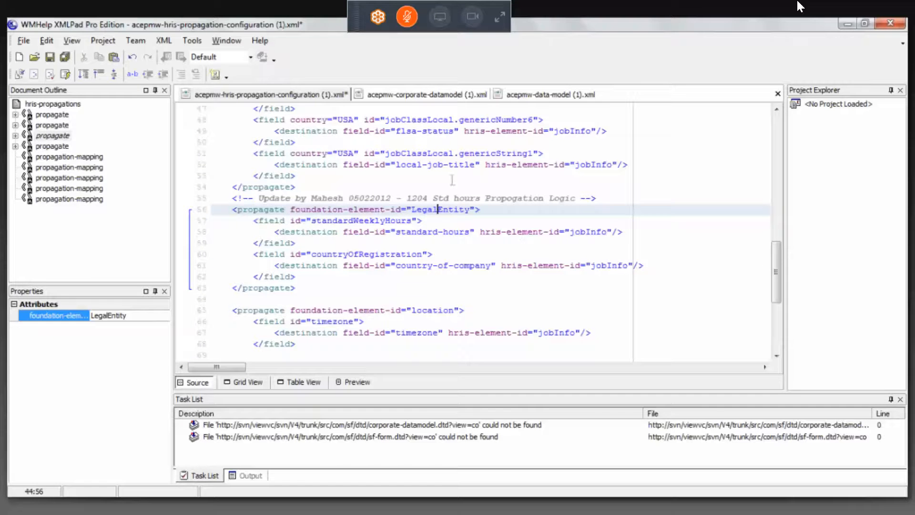
pyautogui.click(471, 210)
# Switch to SuccessFactors in the browser and open the Manage Organization, Pay and Job Structures tool
pyautogui.hotkey('alt', 'Tab')
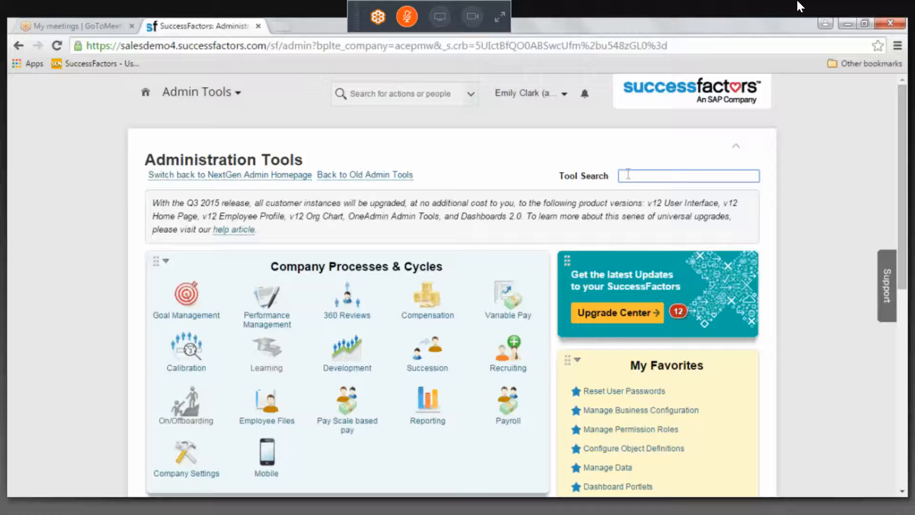
pyautogui.write('ma')
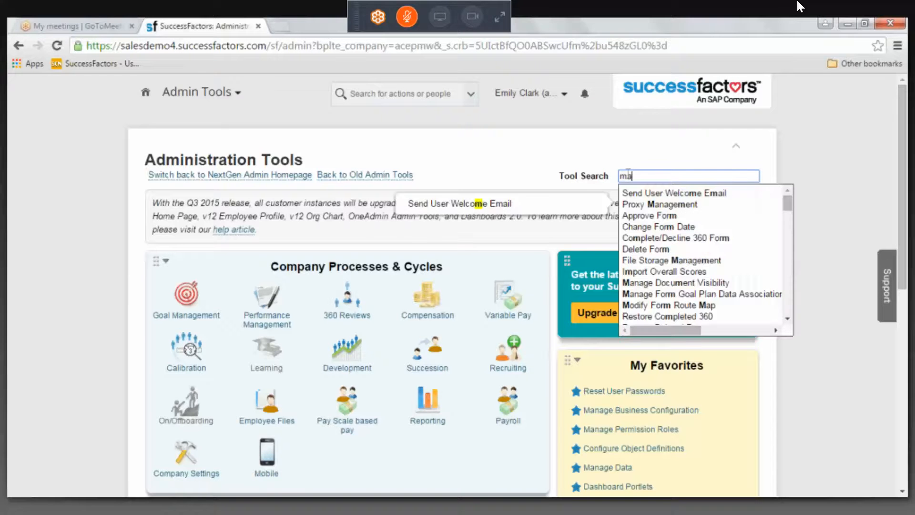
pyautogui.write('na')
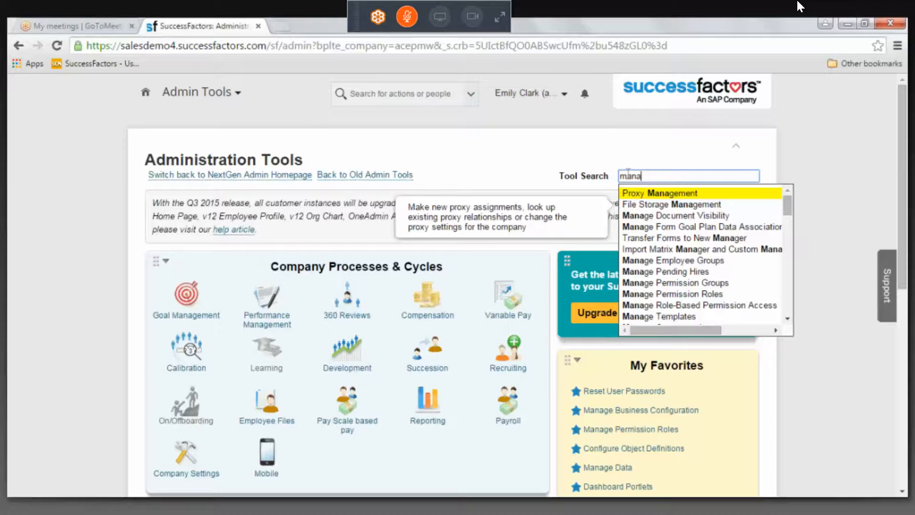
pyautogui.write('ge org')
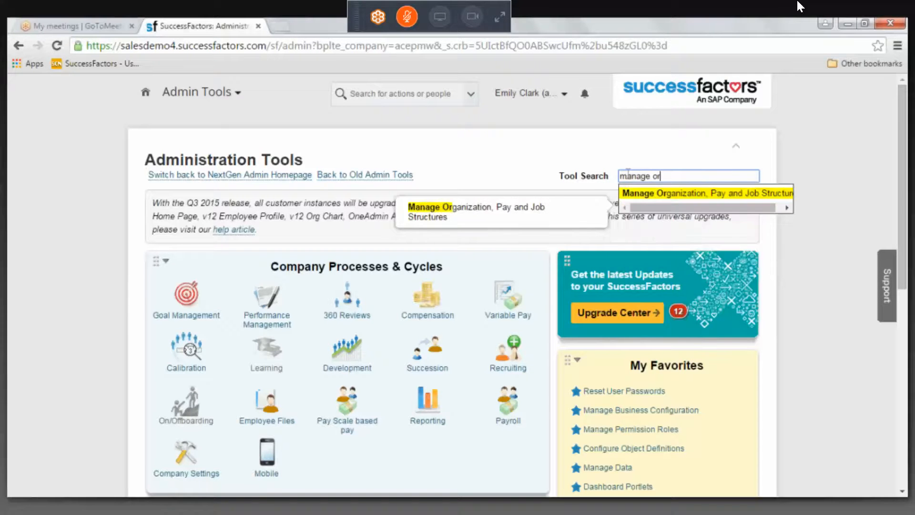
pyautogui.click(680, 193)
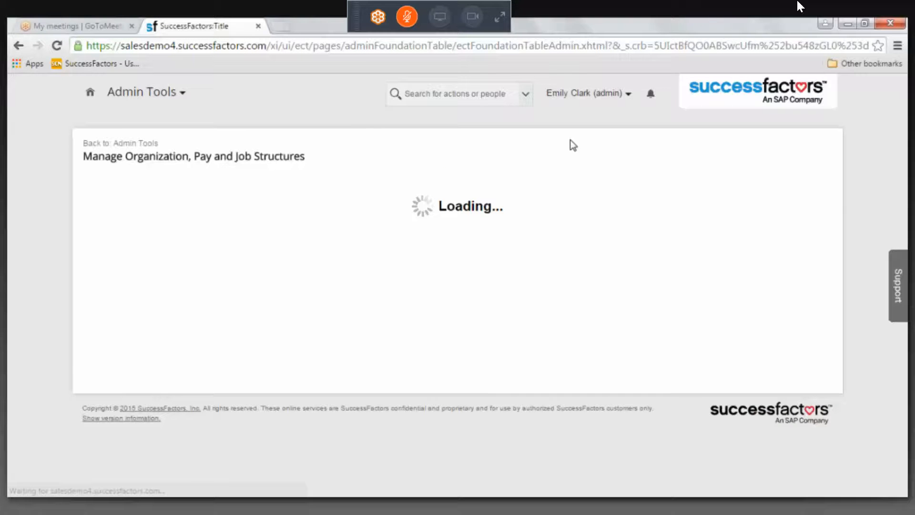
# Try to open the Personal Area record San Mateo (US_SFO)
pyautogui.click(187, 195)
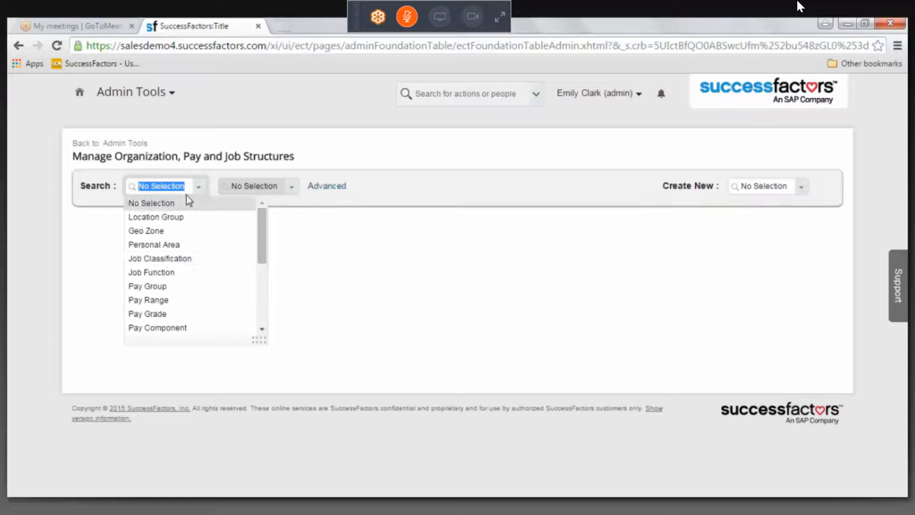
pyautogui.click(165, 244)
pyautogui.click(294, 194)
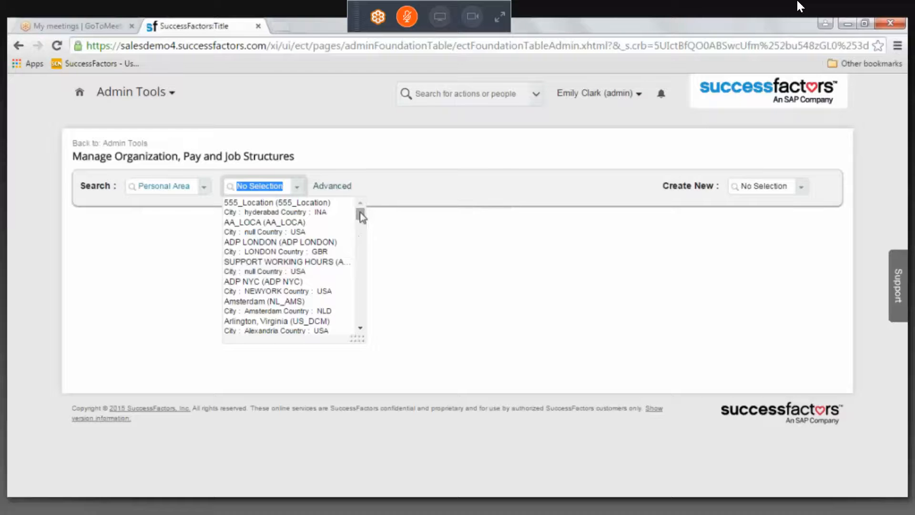
pyautogui.write('san')
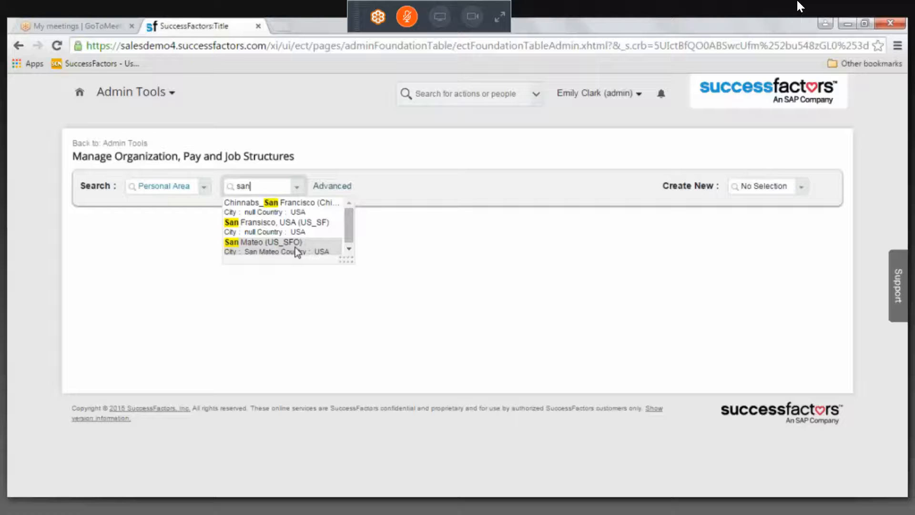
pyautogui.click(298, 248)
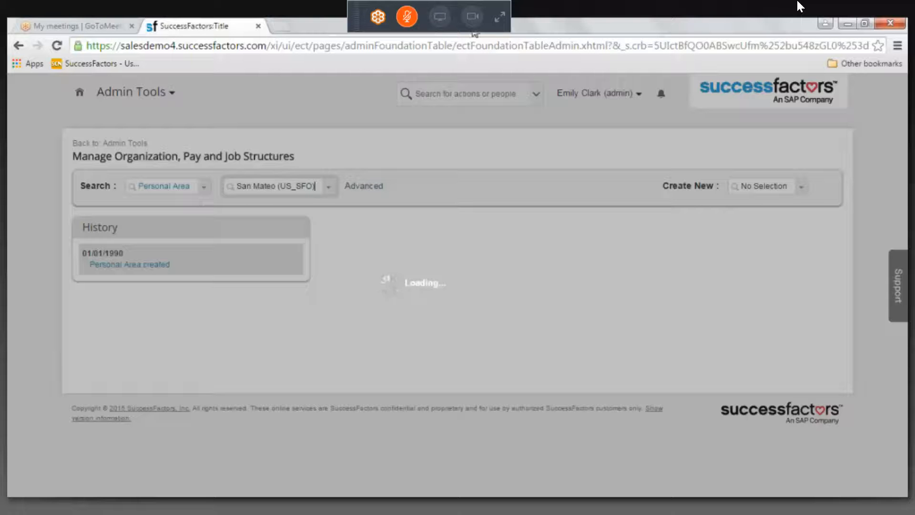
pyautogui.click(586, 34)
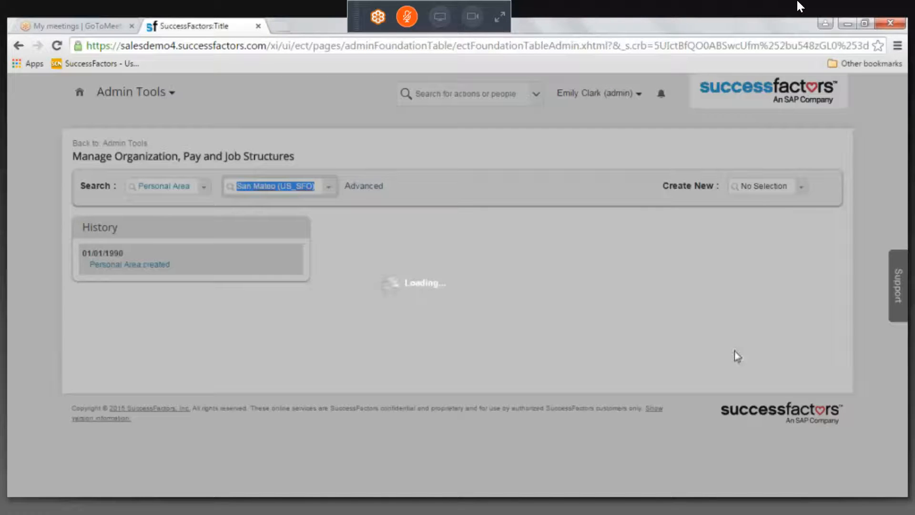
pyautogui.click(727, 390)
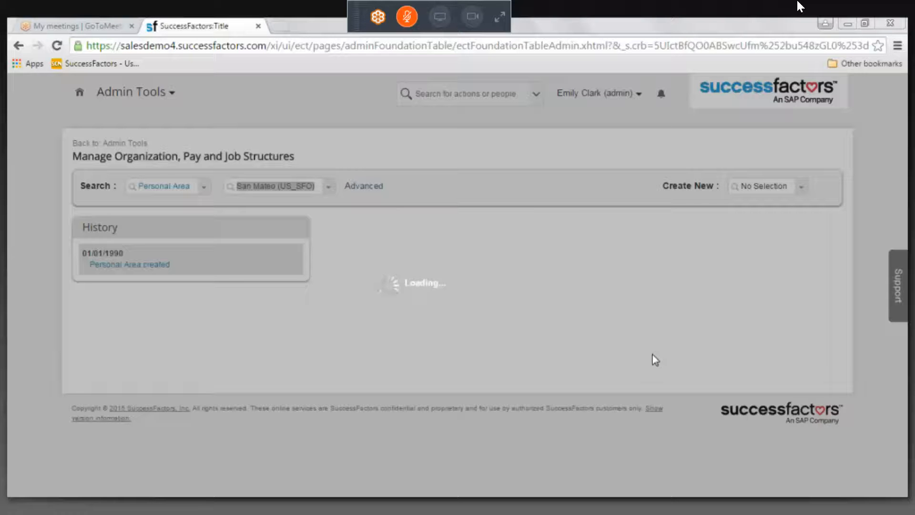
pyautogui.click(872, 29)
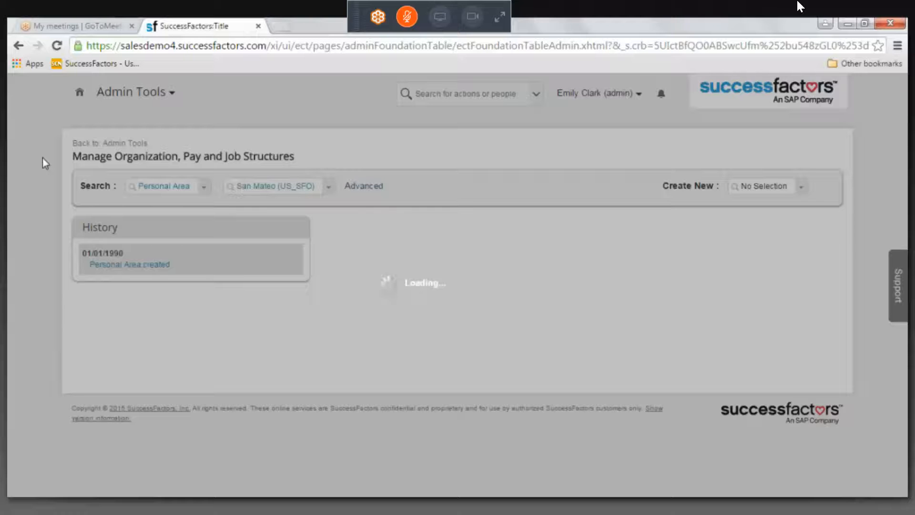
# Reload the Manage Organization, Pay and Job Structures page
pyautogui.click(62, 50)
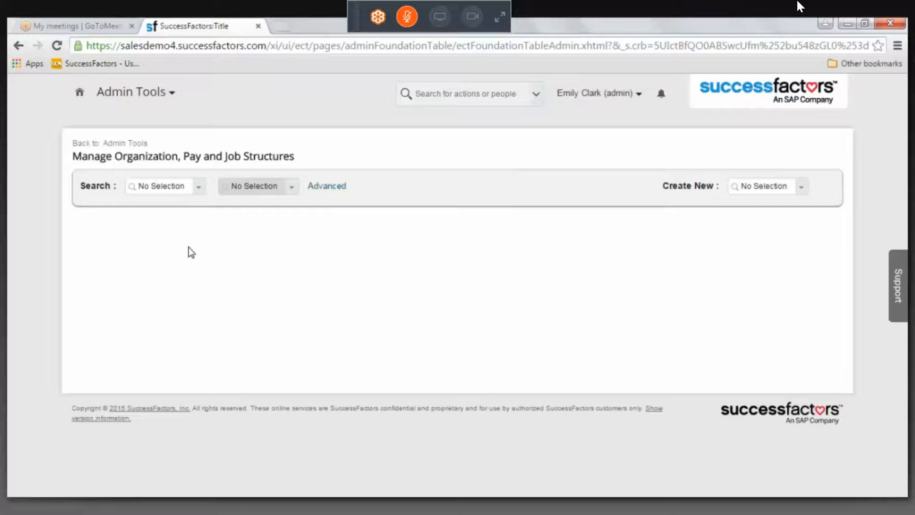
pyautogui.click(164, 185)
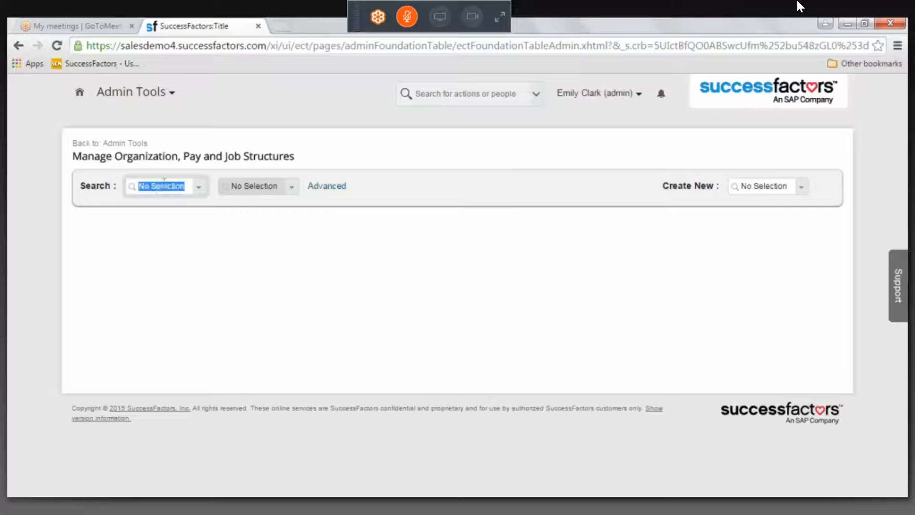
pyautogui.write('locati')
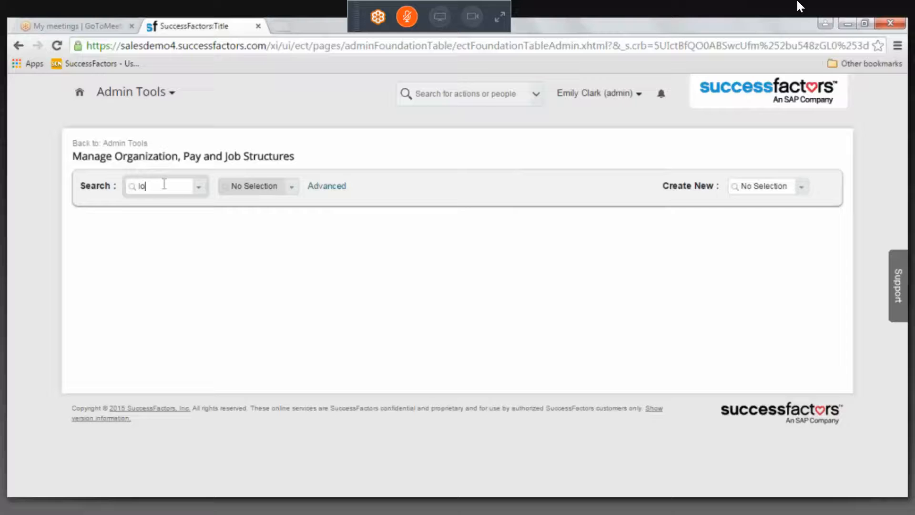
pyautogui.press('BackSpace')
pyautogui.press('BackSpace')
pyautogui.press('BackSpace')
pyautogui.press('BackSpace')
pyautogui.press('BackSpace')
pyautogui.press('BackSpace')
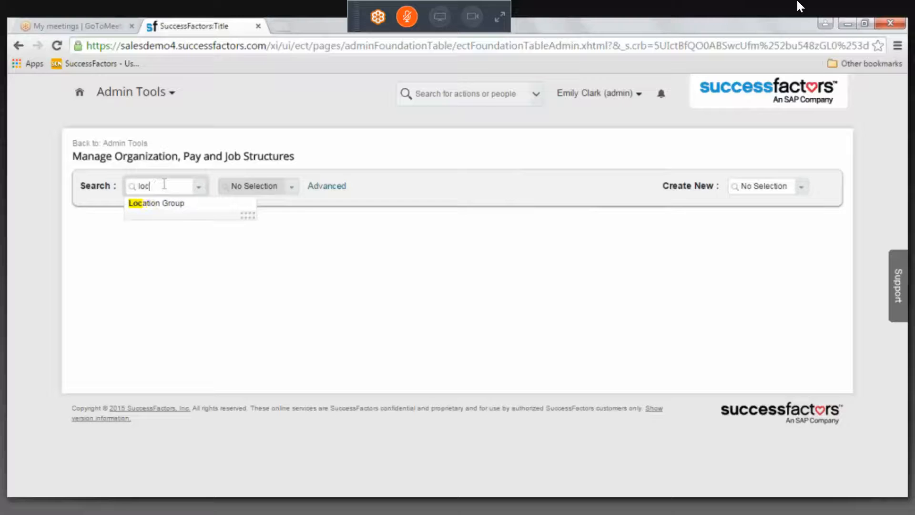
pyautogui.write('loca')
pyautogui.press('BackSpace')
pyautogui.press('BackSpace')
pyautogui.press('BackSpace')
pyautogui.press('BackSpace')
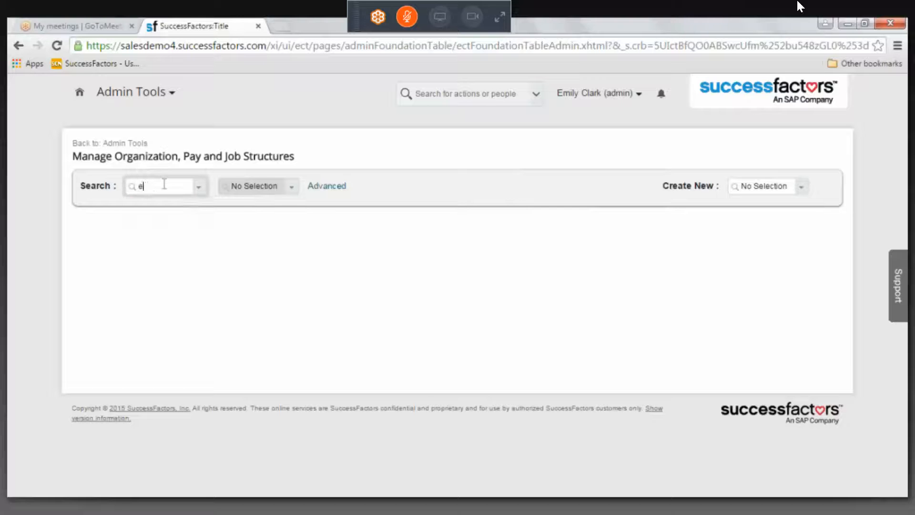
# Search the Personal Area structures for San Mateo and open the San Mateo (US_SFO) record
pyautogui.write('perso')
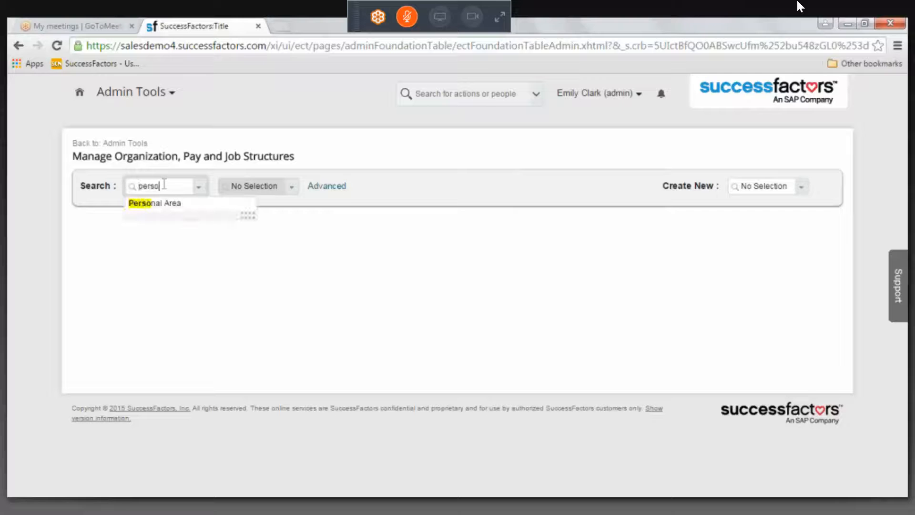
pyautogui.click(170, 203)
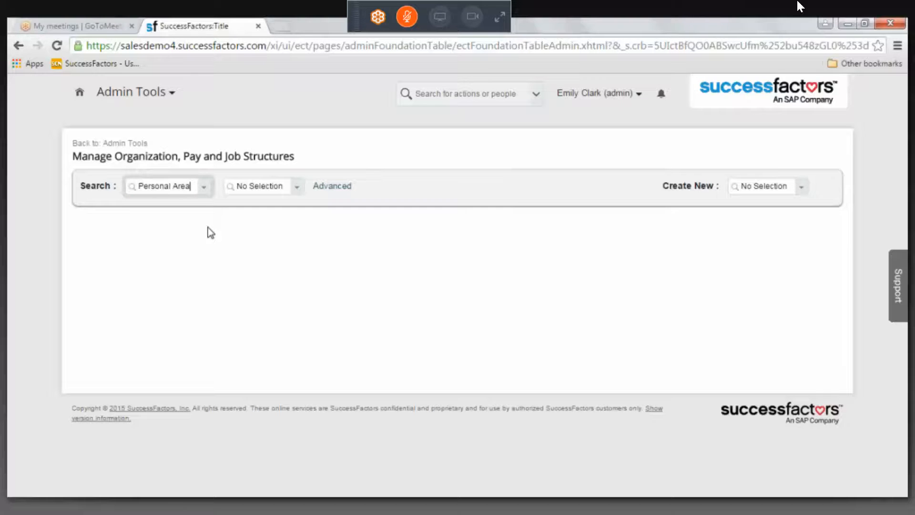
pyautogui.click(302, 188)
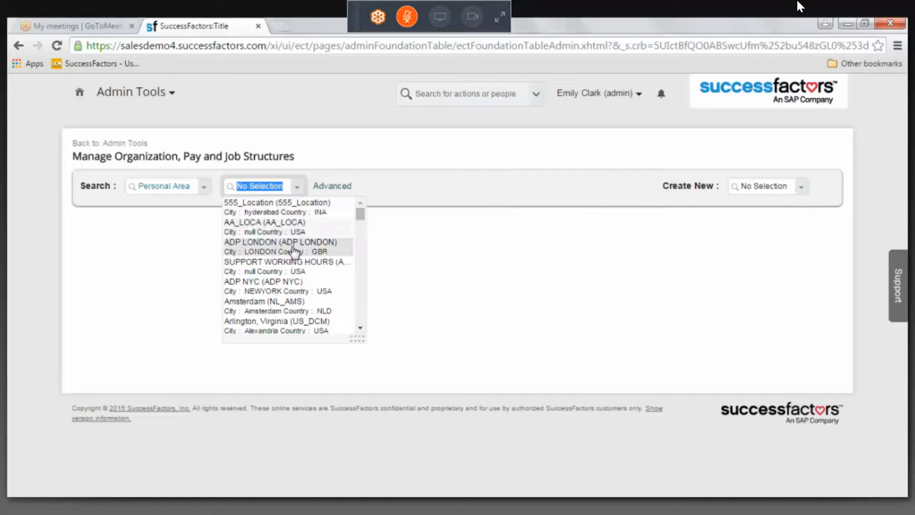
pyautogui.write('san mateo')
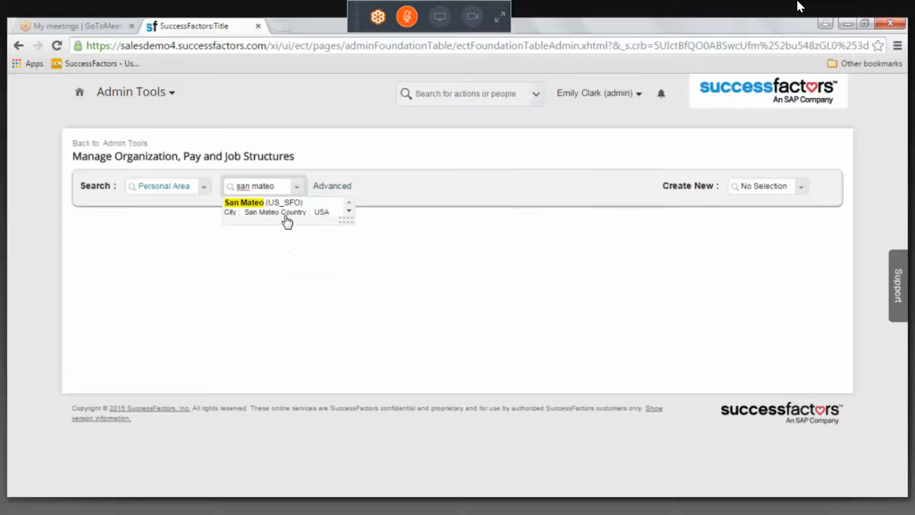
pyautogui.click(285, 219)
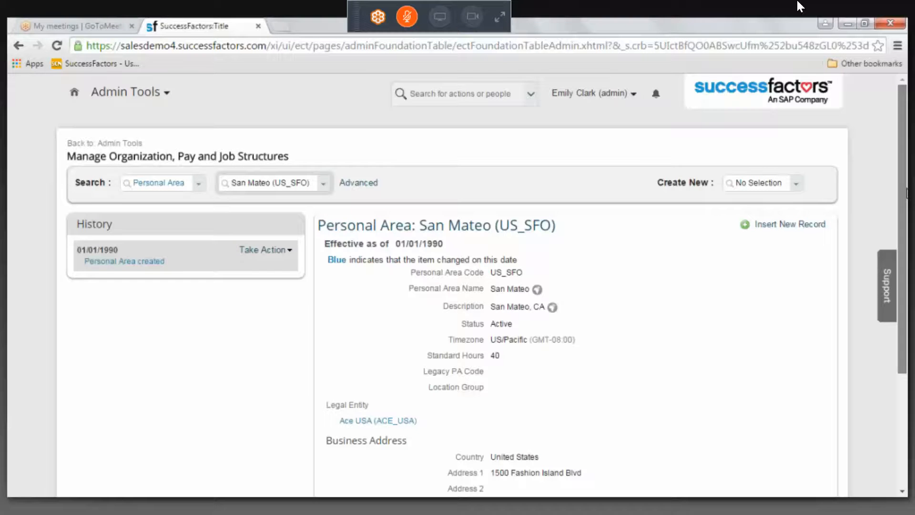
# Examine the San Mateo record's timezone, standard hours, legal entity and business address, and the actions available for its history entry
pyautogui.moveTo(904, 192); pyautogui.dragTo(905, 204)
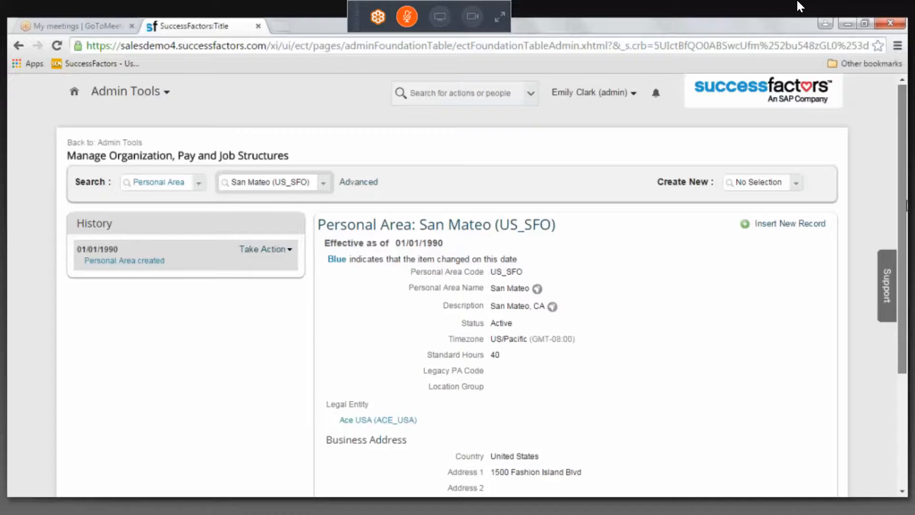
pyautogui.moveTo(906, 205); pyautogui.dragTo(907, 217)
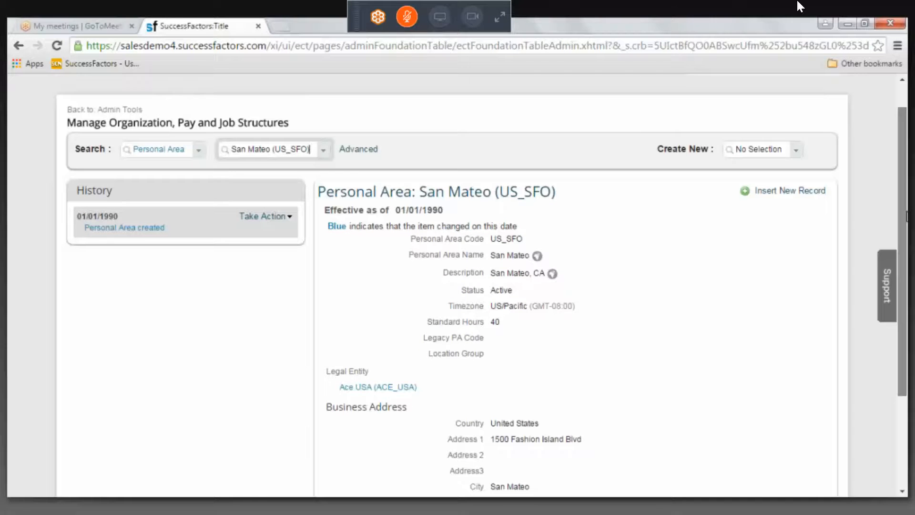
pyautogui.moveTo(907, 217); pyautogui.dragTo(906, 257)
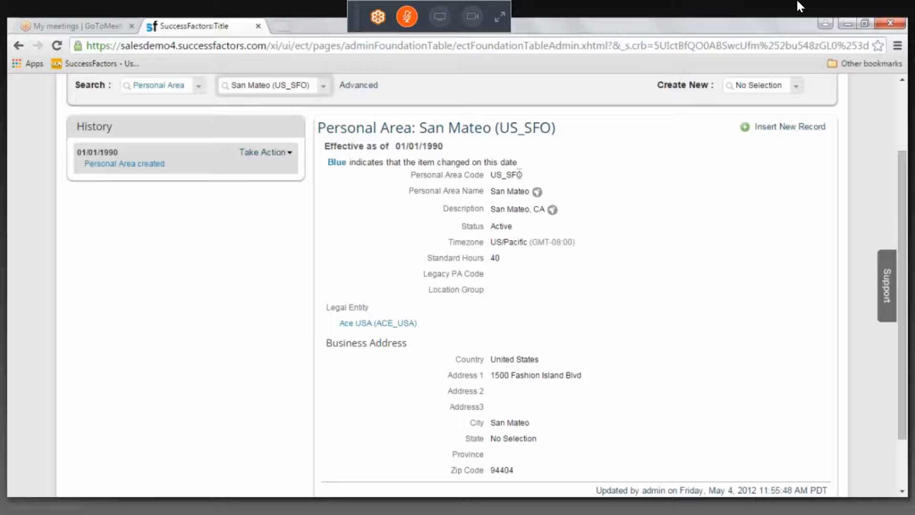
pyautogui.click(290, 155)
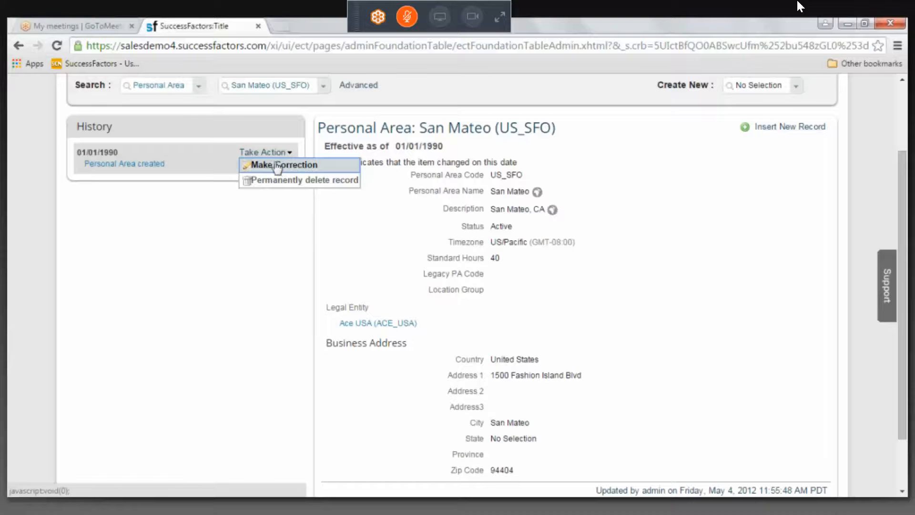
pyautogui.click(165, 337)
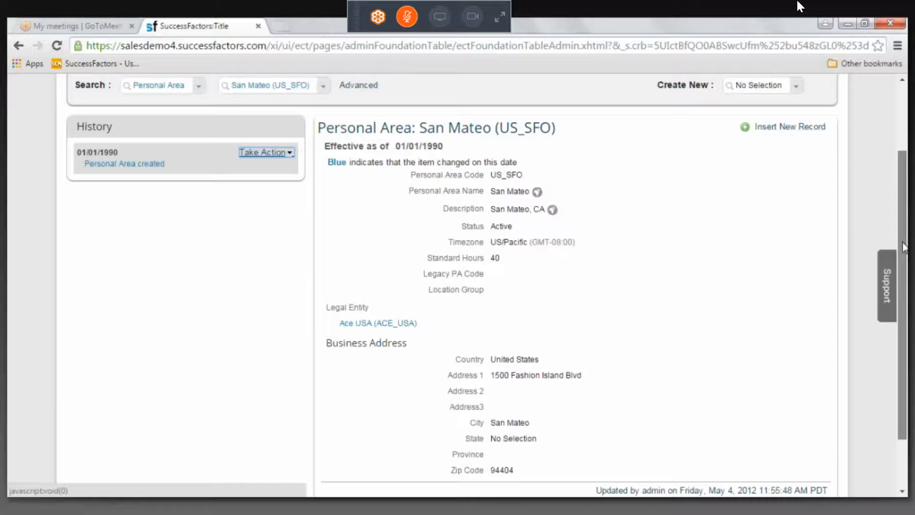
pyautogui.moveTo(903, 243); pyautogui.dragTo(904, 246)
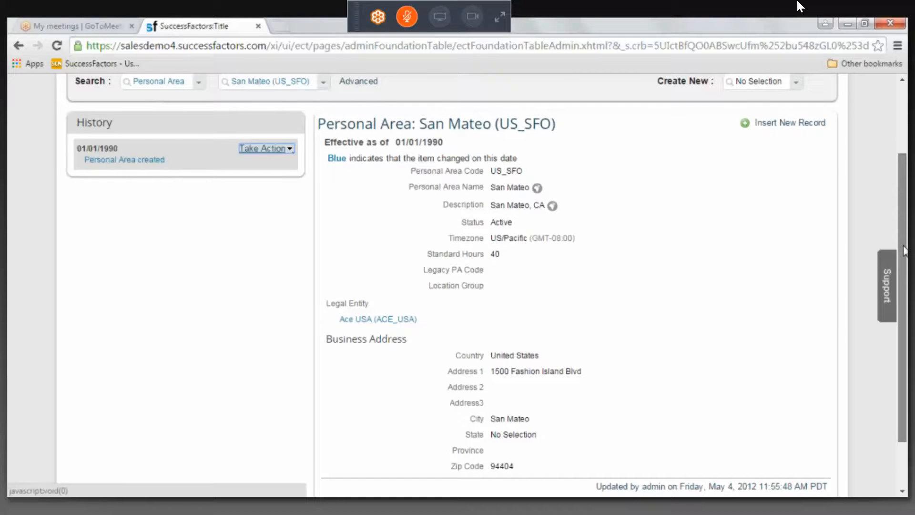
pyautogui.moveTo(904, 250); pyautogui.dragTo(905, 254)
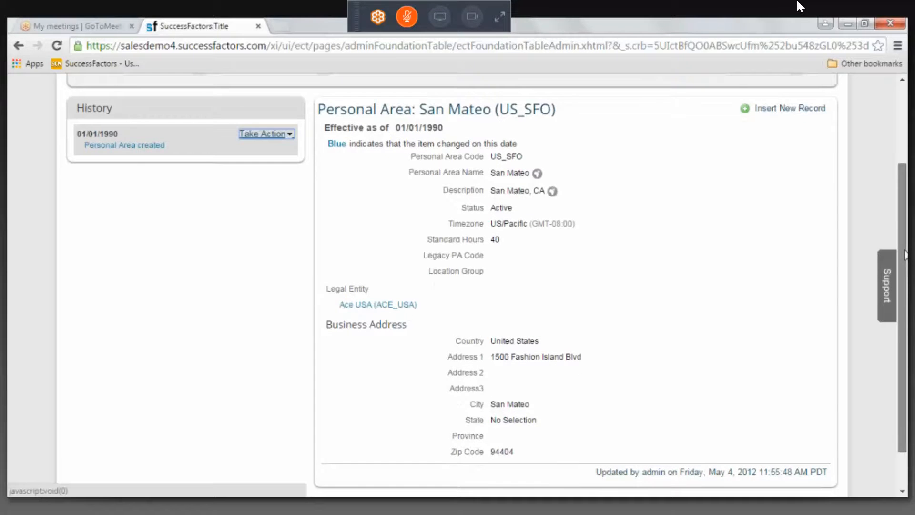
pyautogui.moveTo(905, 254); pyautogui.dragTo(905, 256)
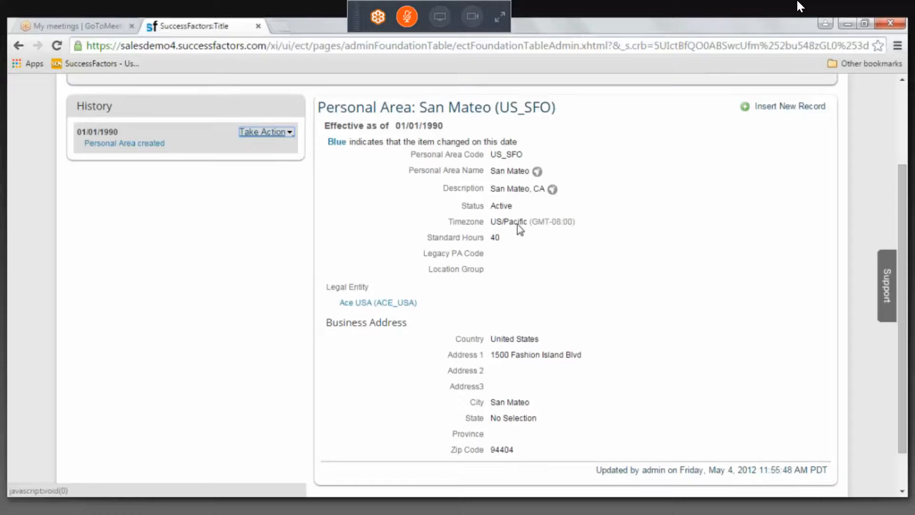
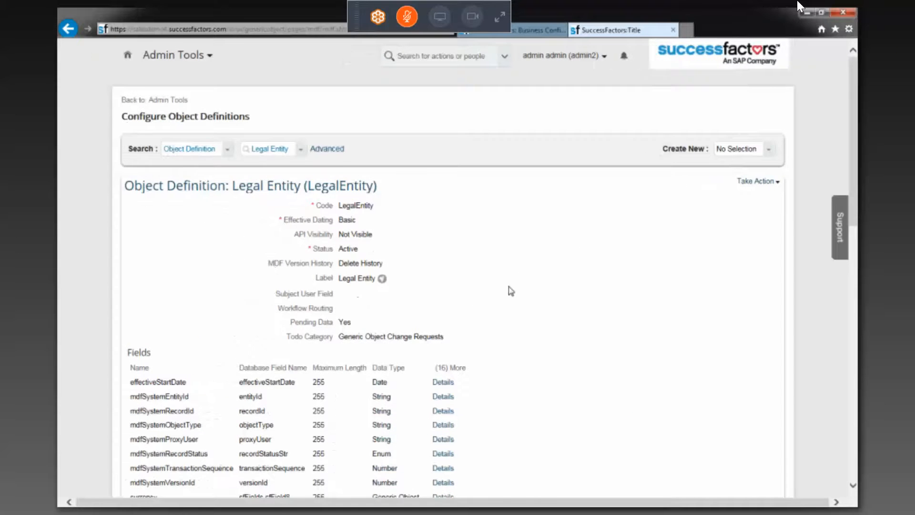
# Examine the Legal Entity object definition's fields and its country-specific associations
pyautogui.scroll(-10, 511, 291)
pyautogui.scroll(2, 512, 291)
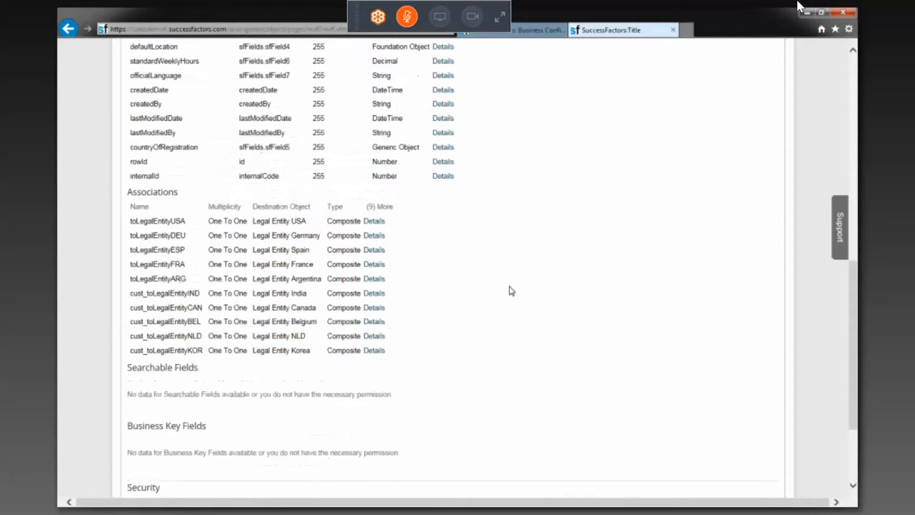
pyautogui.scroll(2, 512, 291)
pyautogui.scroll(6, 512, 291)
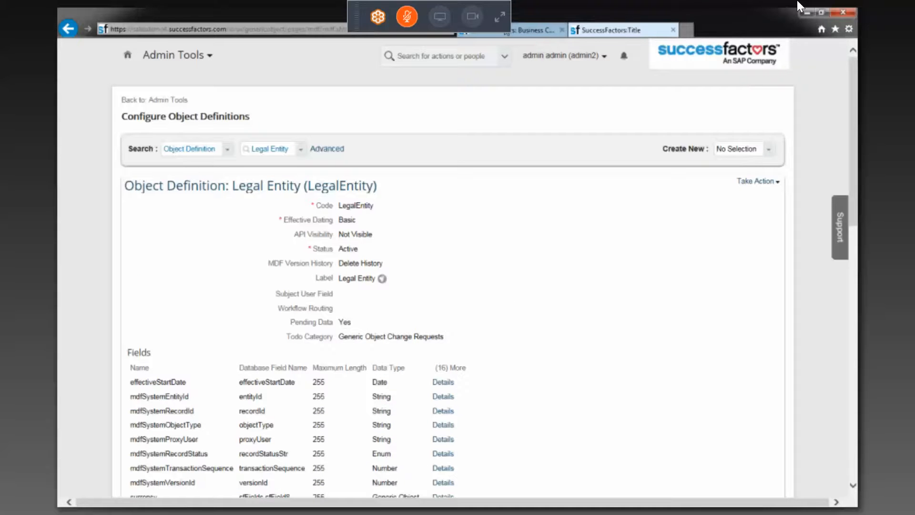
# Review and close the jobInfo company field's details in the business configuration, then return to the Legal Entity object definition
pyautogui.click(501, 34)
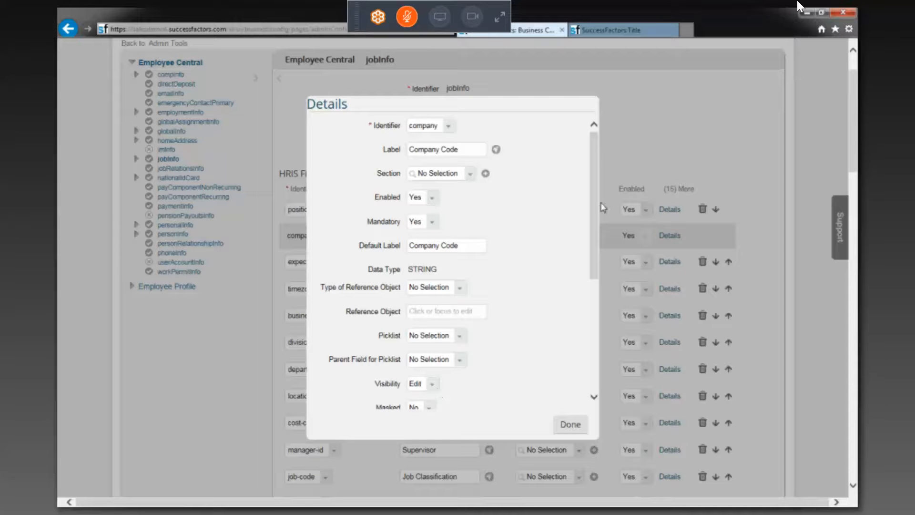
pyautogui.click(570, 425)
pyautogui.click(609, 31)
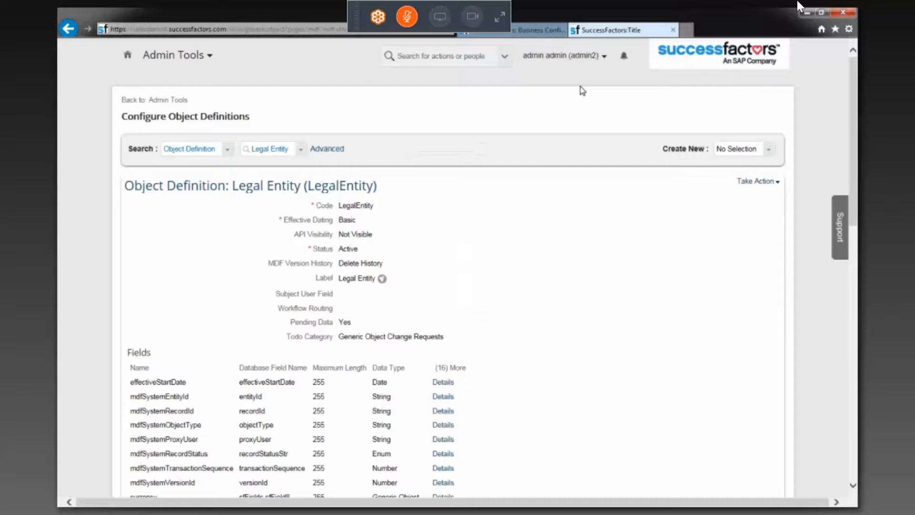
# Read through the Legal Entity object definition's field names, database field names, maximum lengths and data types
pyautogui.scroll(-1, 477, 292)
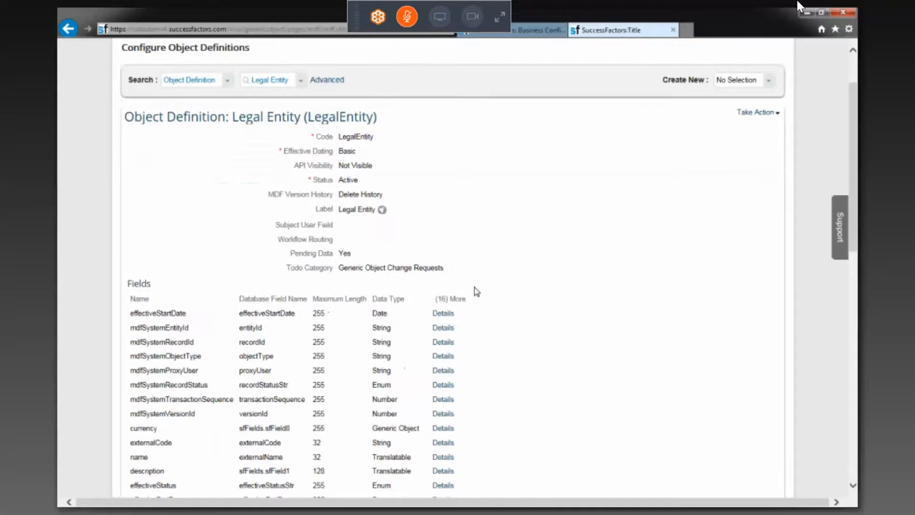
pyautogui.scroll(-2, 477, 292)
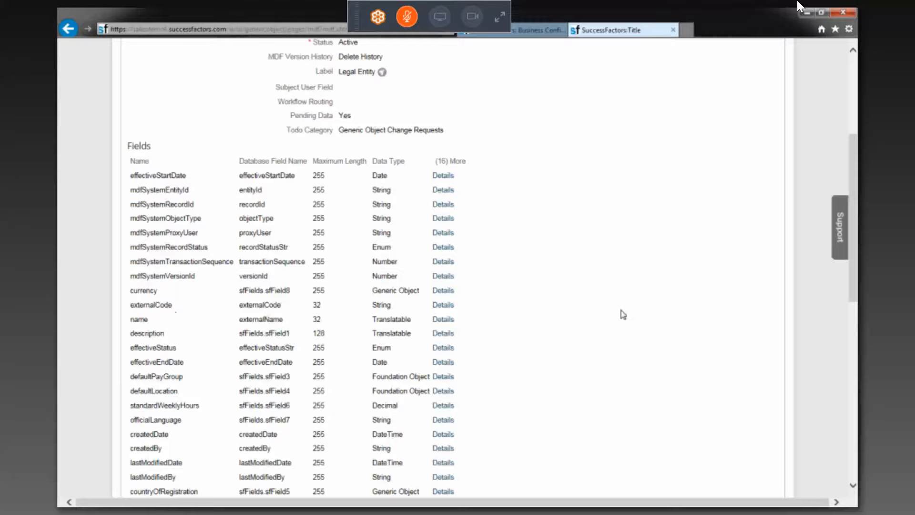
pyautogui.scroll(-1, 623, 315)
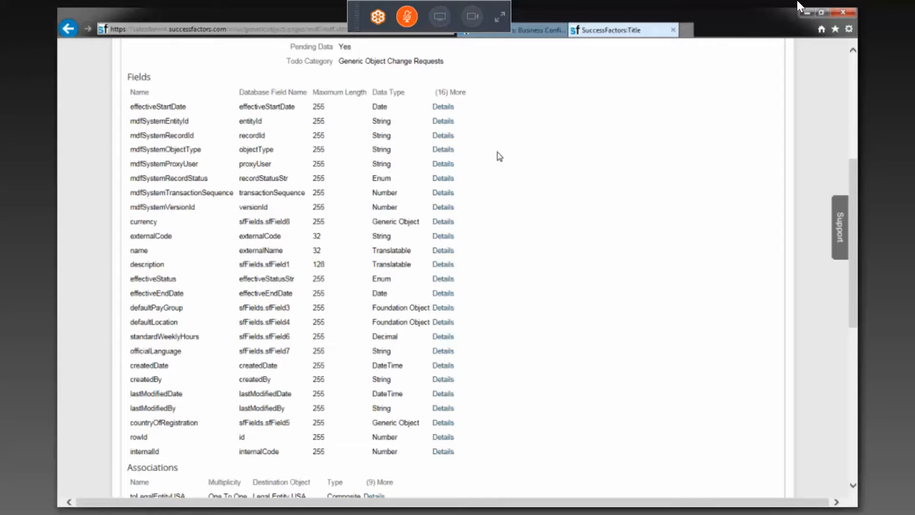
pyautogui.scroll(5, 498, 154)
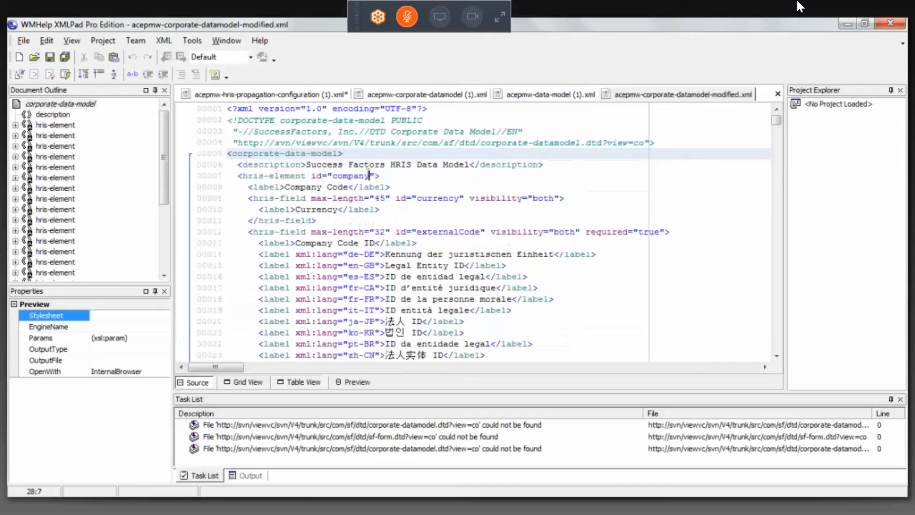
# In XMLPad, highlight the id value company of the first hris-element in acepmw-corporate-datamodel-modified.xml
pyautogui.hotkey('shift', 'Left')
pyautogui.hotkey('shift', 'Left')
pyautogui.hotkey('shift', 'Left')
pyautogui.hotkey('shift', 'Left')
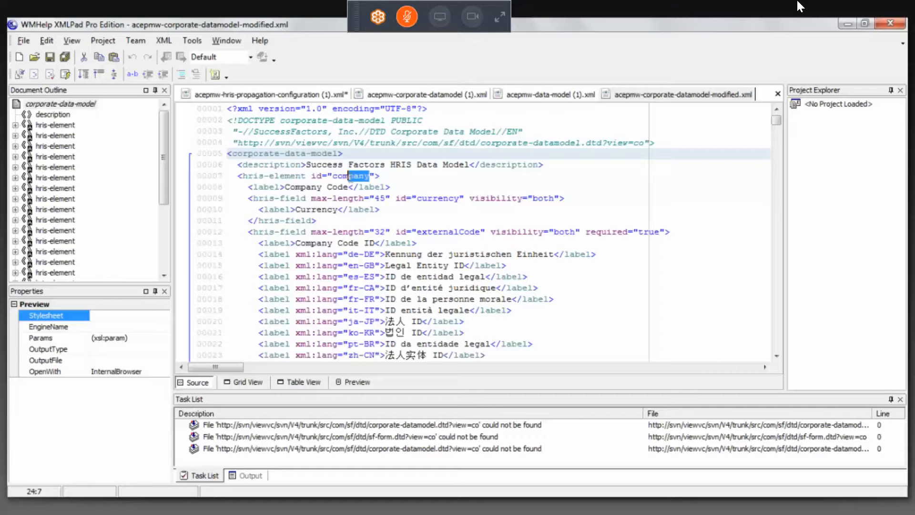
pyautogui.hotkey('shift', 'Left')
pyautogui.hotkey('shift', 'Left')
pyautogui.hotkey('shift', 'Left')
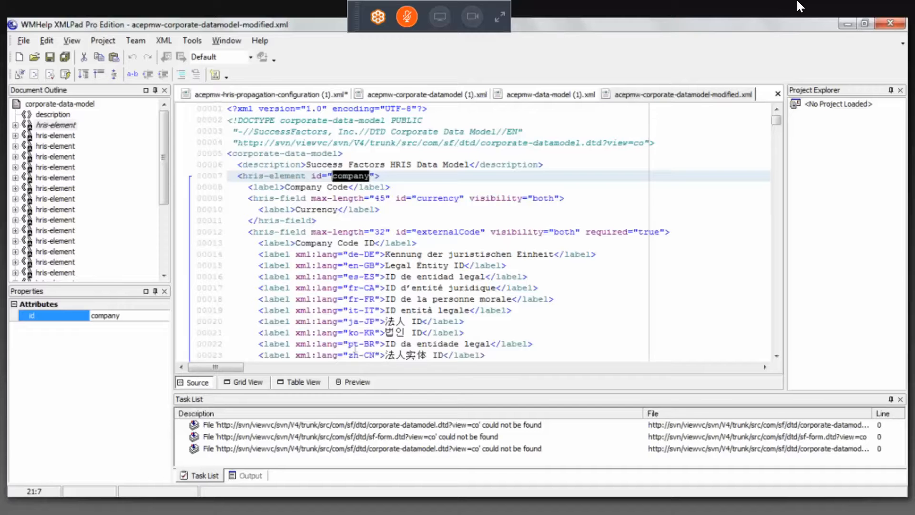
# Show the corporate data model as a table and compare the company element's id and label with the businessUnit id
pyautogui.click(318, 383)
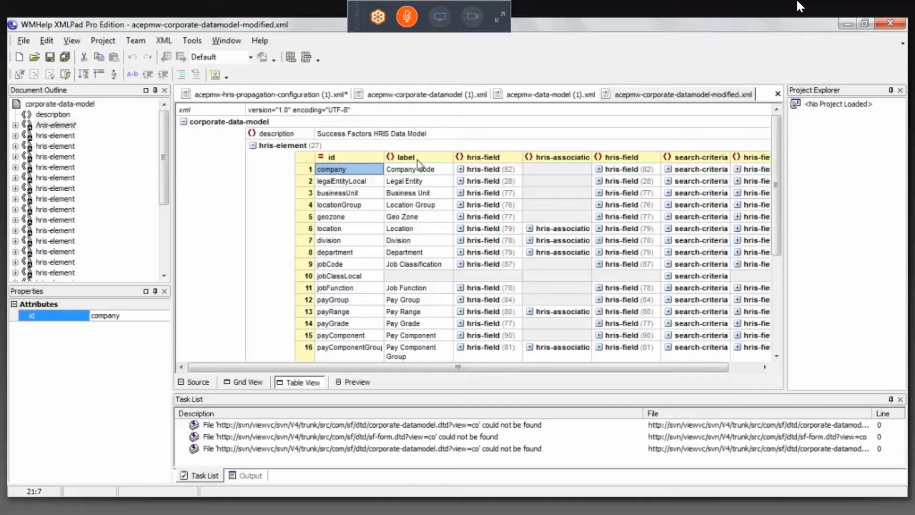
pyautogui.click(415, 171)
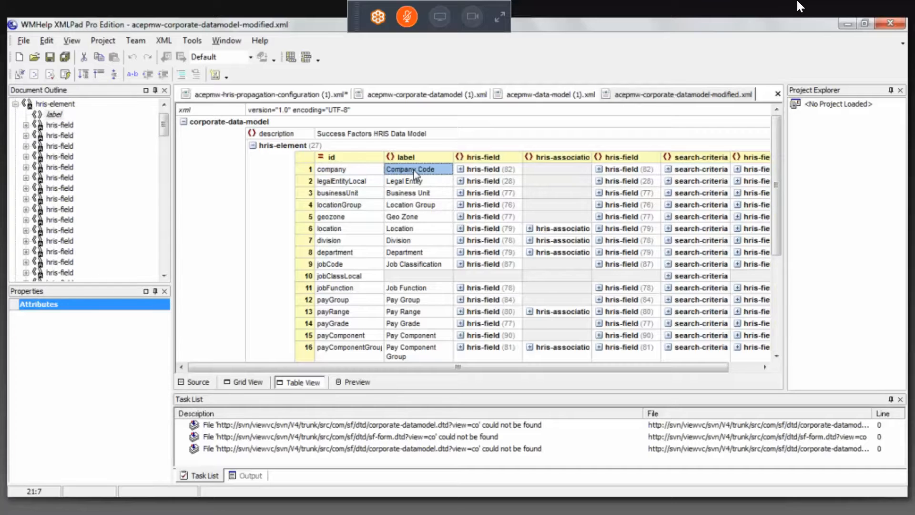
pyautogui.click(371, 168)
pyautogui.click(410, 169)
pyautogui.click(363, 171)
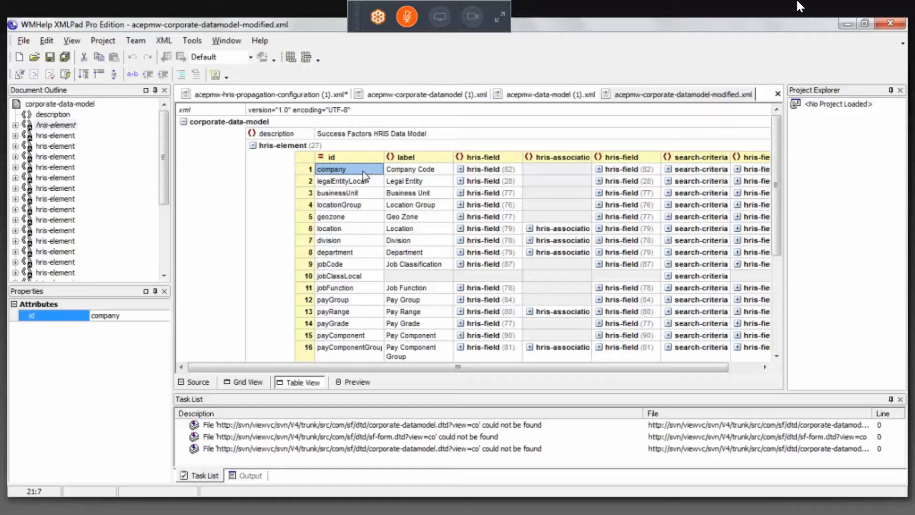
pyautogui.click(347, 193)
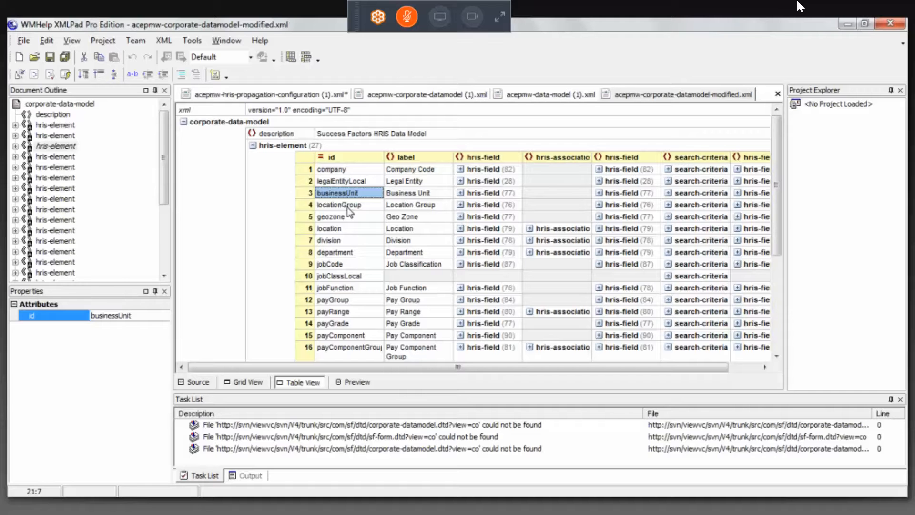
pyautogui.click(342, 171)
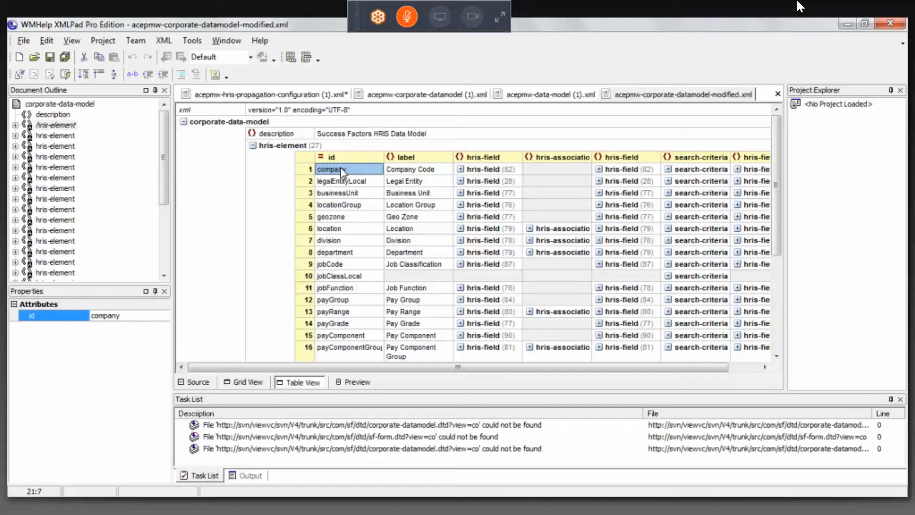
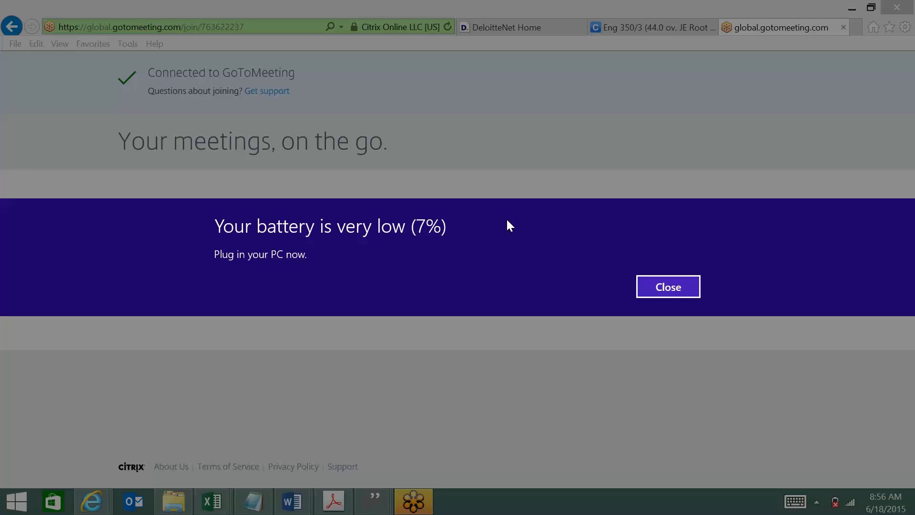
# Dismiss the low battery warning and show the hidden notification area icons
pyautogui.click(669, 292)
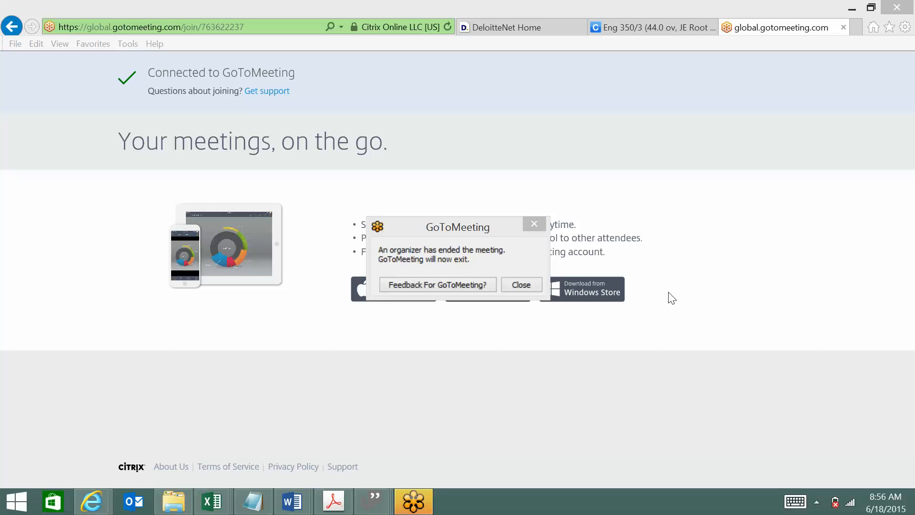
pyautogui.click(818, 504)
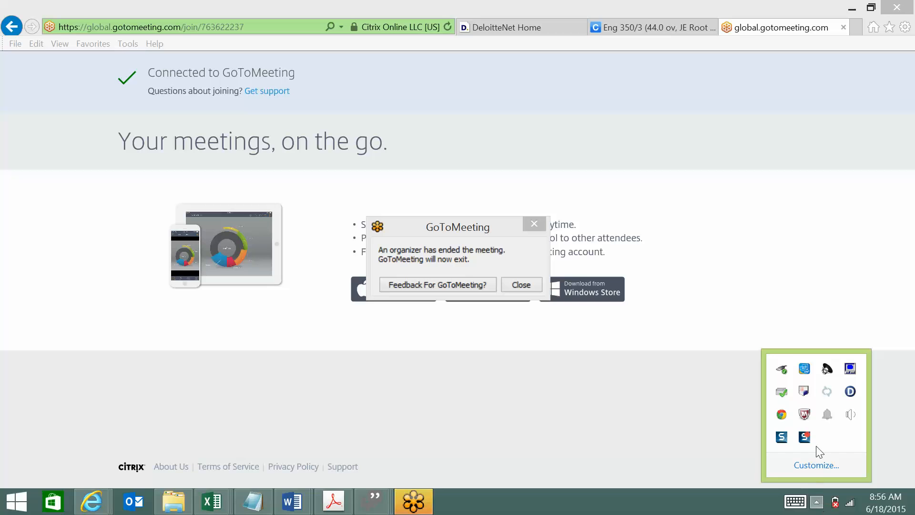